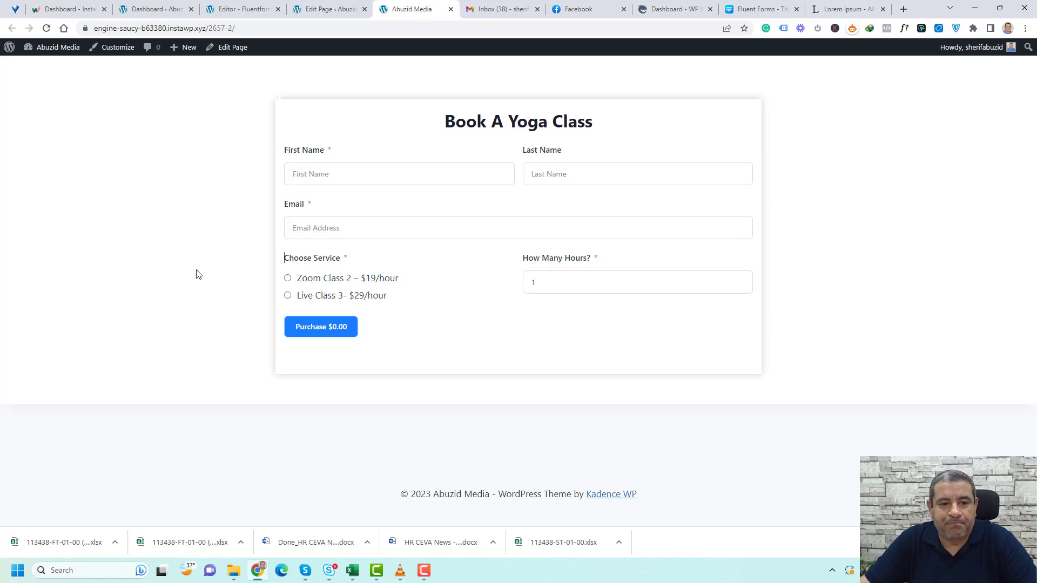
Step: Fill in the customer's first name, last name and email on the yoga booking form and choose Live Class 3 - $29/hour
{"action": "left_click", "coordinate": [366, 177]}
{"action": "left_click", "coordinate": [427, 204]}
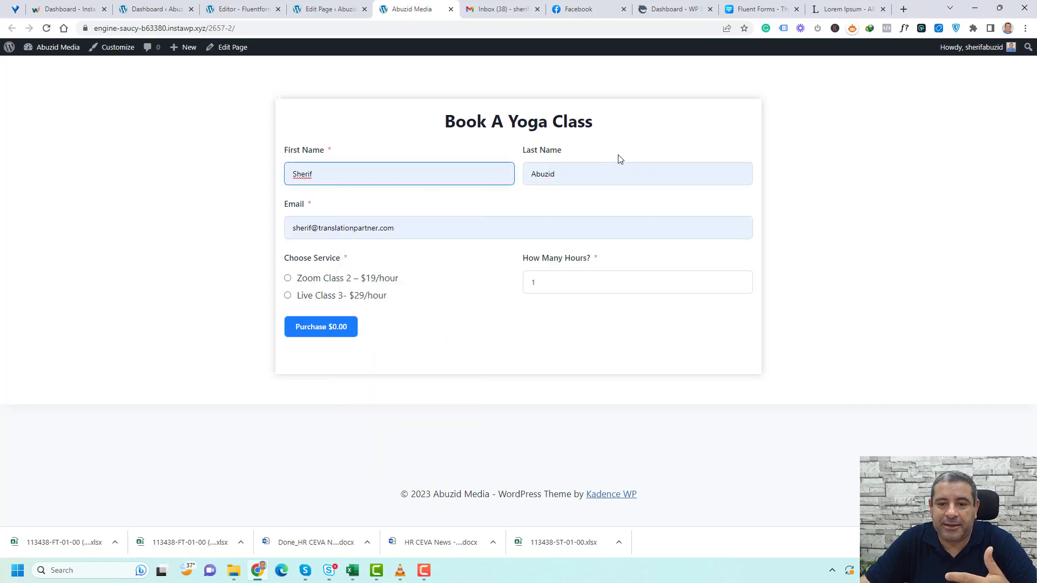
{"action": "left_click", "coordinate": [288, 297]}
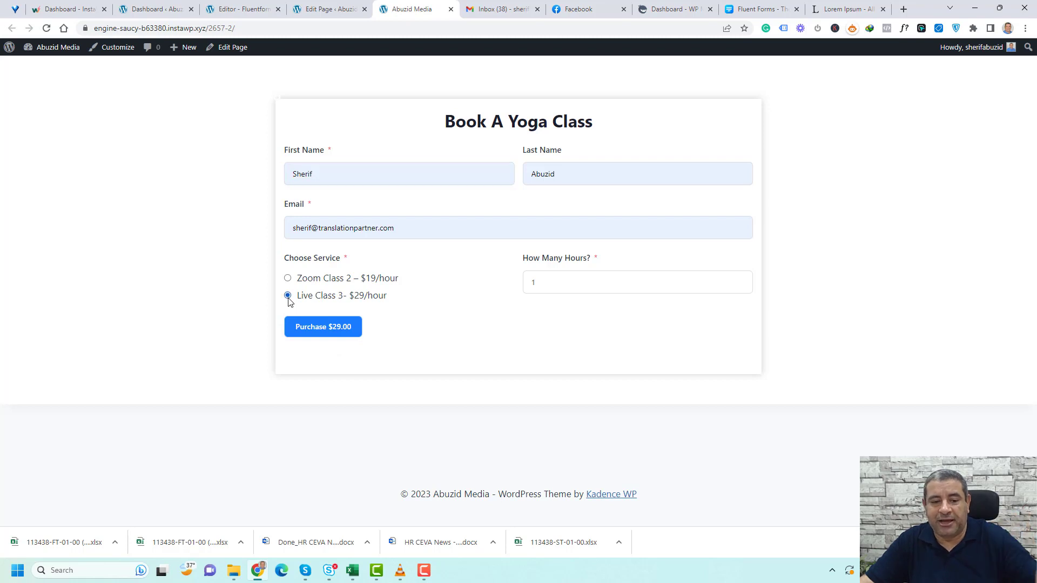
Step: Set the number of hours to 7 and submit the yoga class purchase
{"action": "left_click", "coordinate": [741, 279]}
{"action": "left_click", "coordinate": [741, 279]}
{"action": "left_click", "coordinate": [741, 279]}
{"action": "left_click", "coordinate": [741, 278]}
{"action": "left_click", "coordinate": [741, 278]}
{"action": "left_click", "coordinate": [741, 279]}
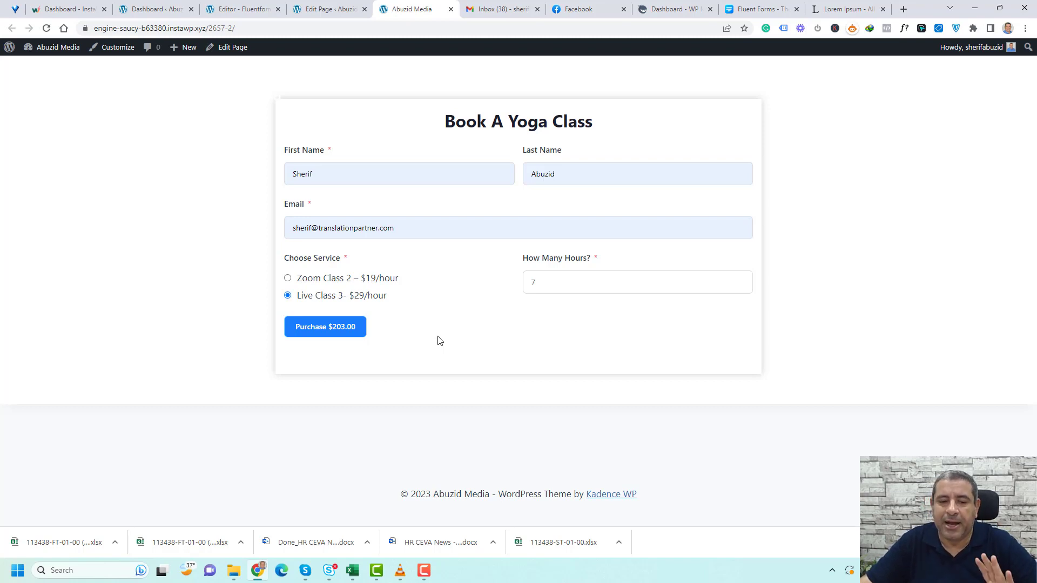
{"action": "left_click", "coordinate": [320, 332]}
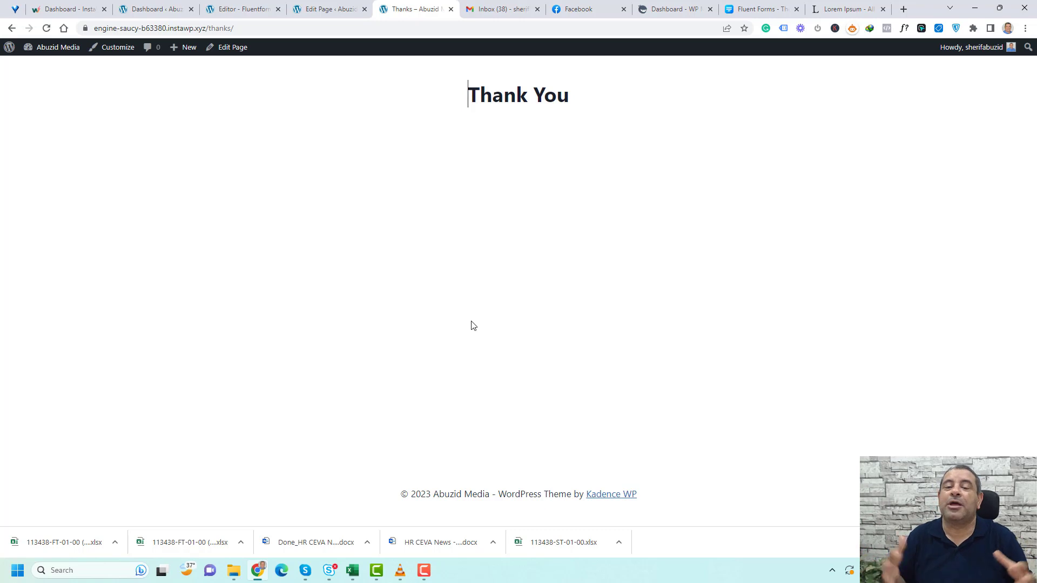
{"action": "key", "text": "End"}
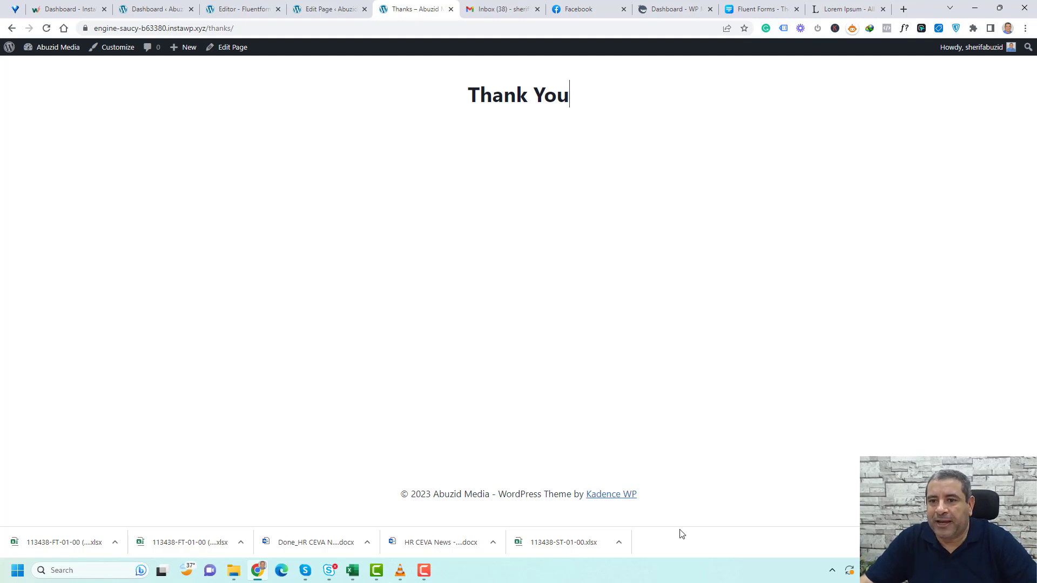
Step: Look at the Fluent Forms Pro add-on in the WP Manage Ninja account and return to the WordPress dashboard
{"action": "left_click", "coordinate": [669, 11]}
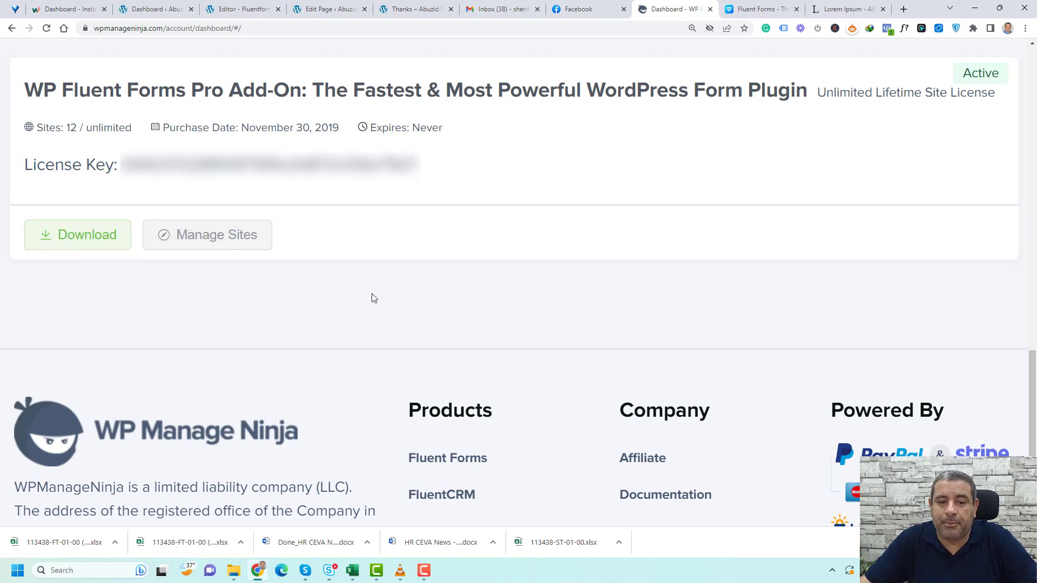
{"action": "left_click", "coordinate": [153, 11]}
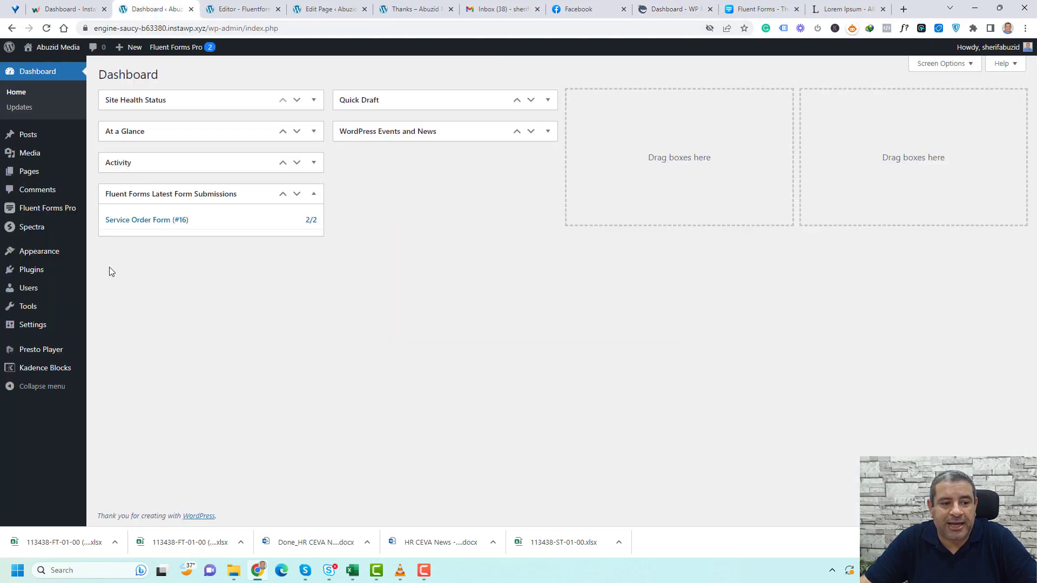
Step: Search the WordPress plugin directory for "Fluent Forms" and open the zip upload form for plugins
{"action": "mouse_move", "coordinate": [44, 273]}
{"action": "left_click", "coordinate": [117, 292]}
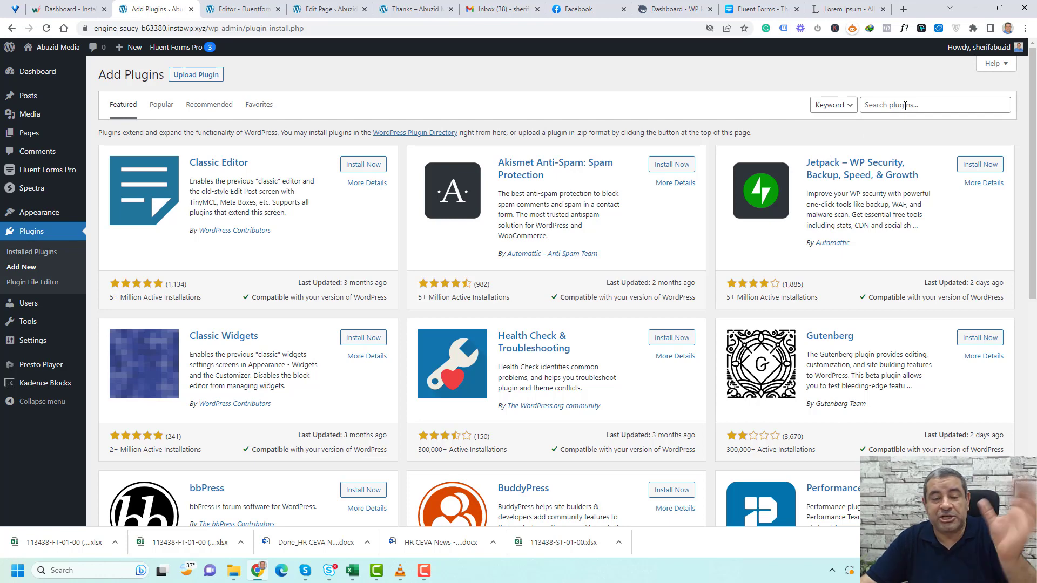
{"action": "left_click", "coordinate": [905, 106]}
{"action": "type", "text": "Fluent Forms"}
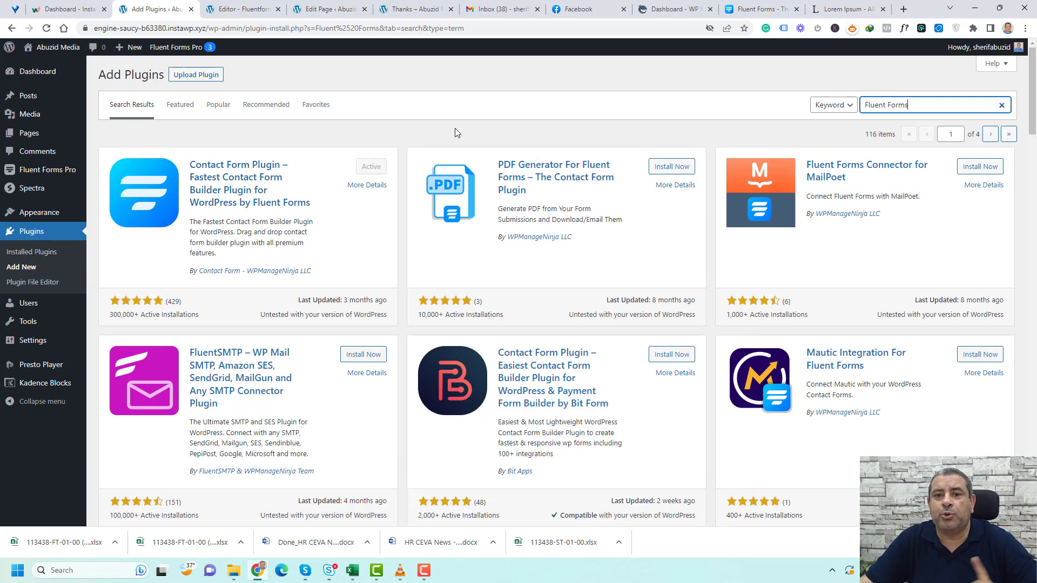
{"action": "left_click", "coordinate": [206, 75]}
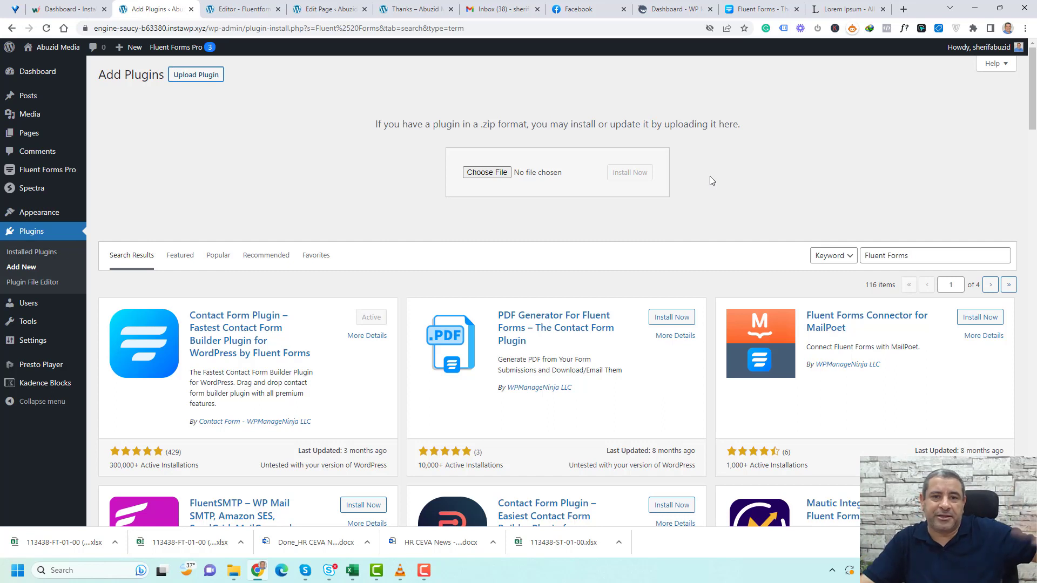
Step: Review the Fluent Forms global settings for payments, the Test Payment method, coupons and the license
{"action": "mouse_move", "coordinate": [44, 173]}
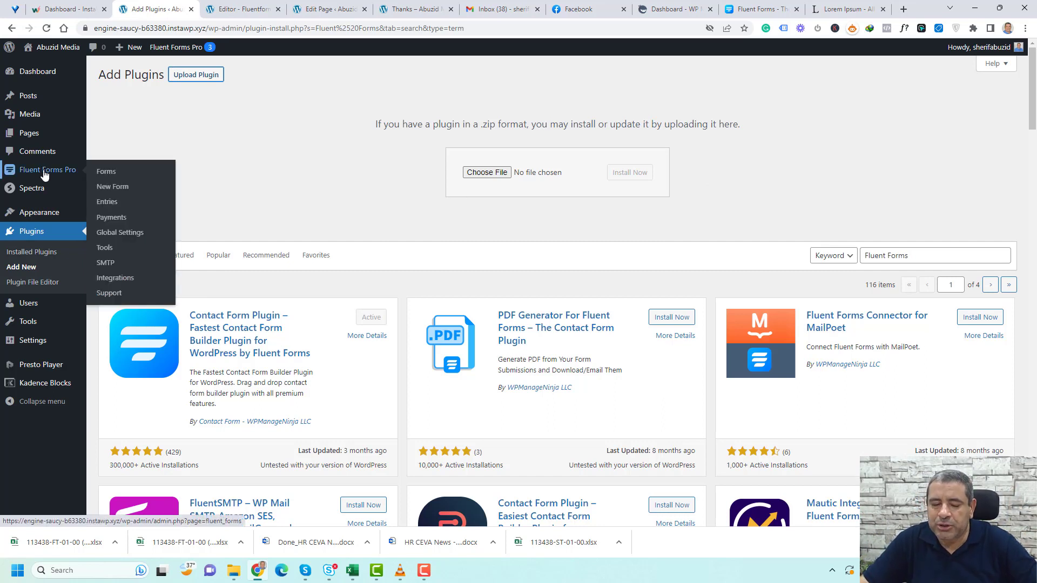
{"action": "left_click", "coordinate": [125, 233]}
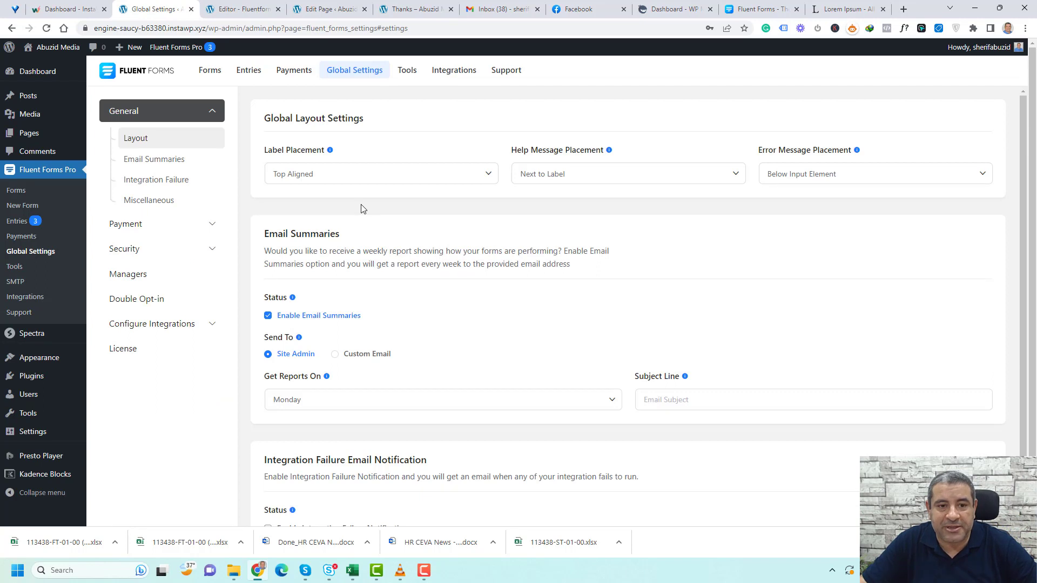
{"action": "left_click", "coordinate": [207, 230]}
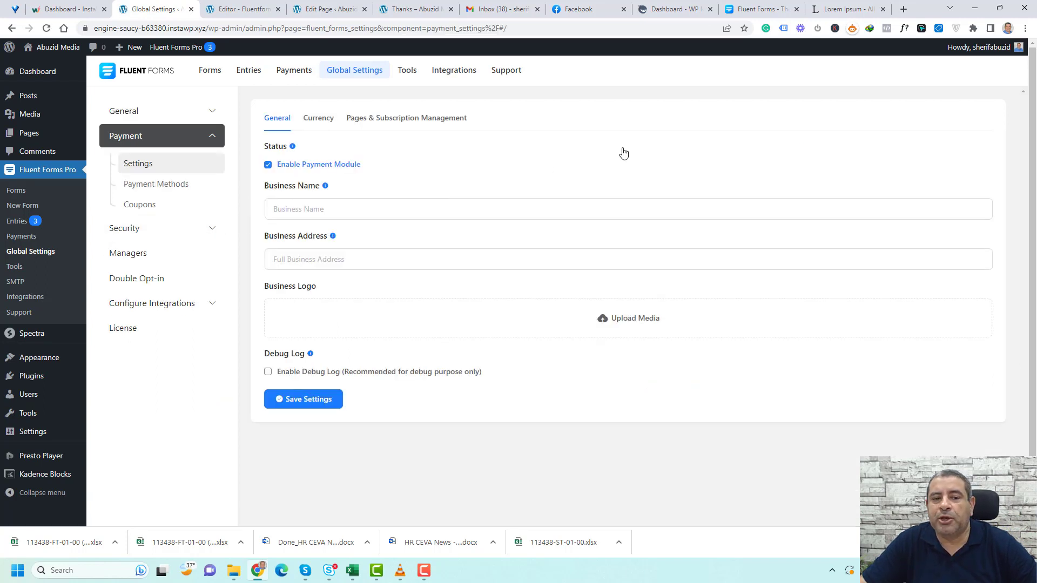
{"action": "mouse_move", "coordinate": [322, 246]}
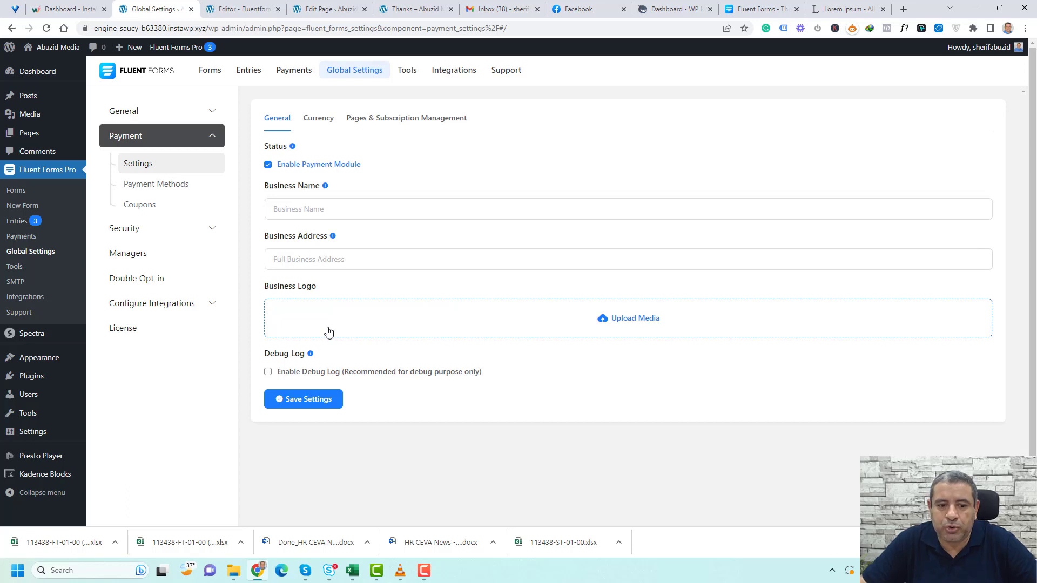
{"action": "left_click", "coordinate": [155, 186]}
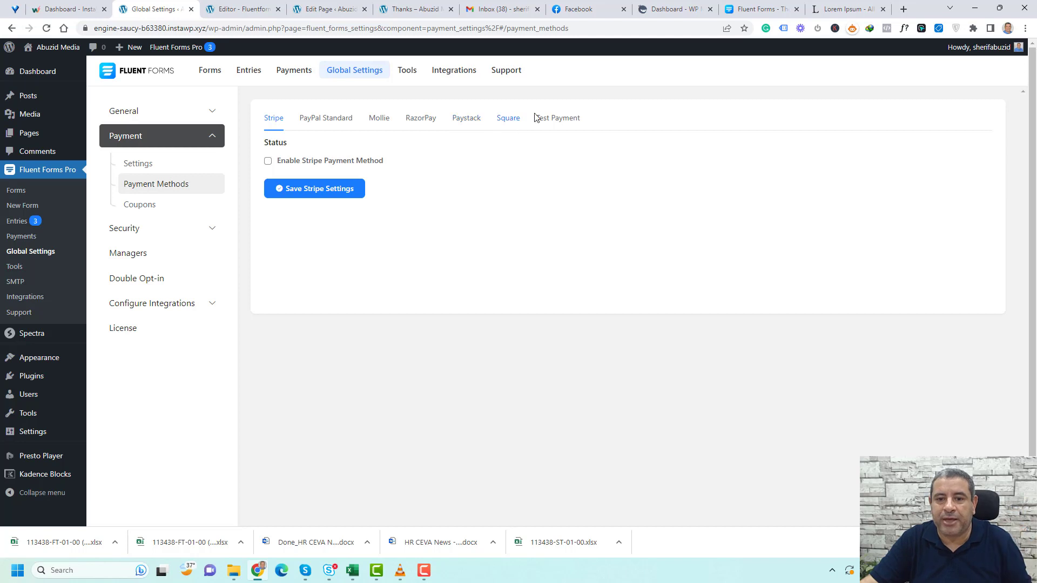
{"action": "left_click", "coordinate": [549, 121]}
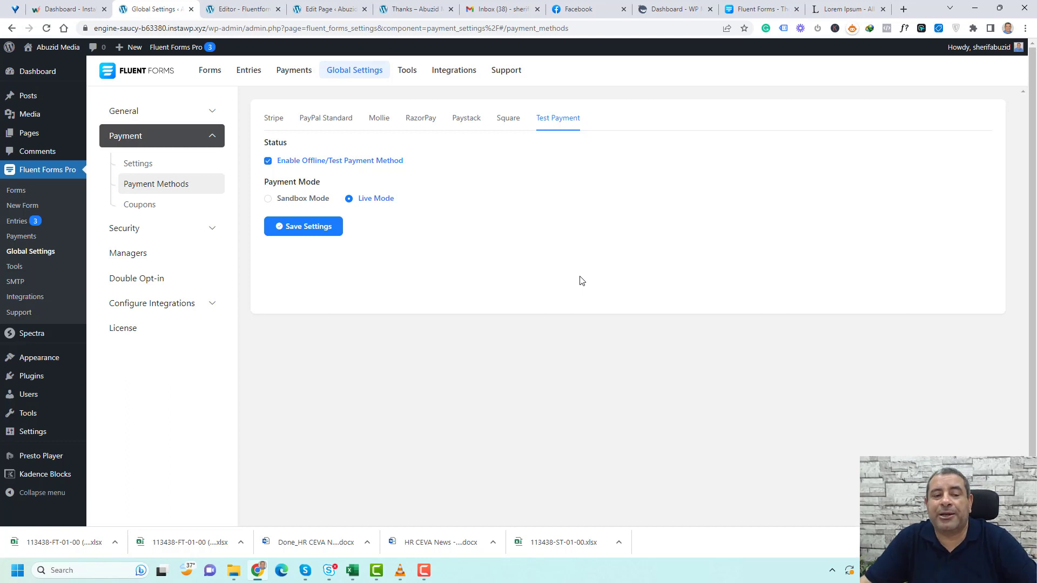
{"action": "left_click", "coordinate": [153, 207]}
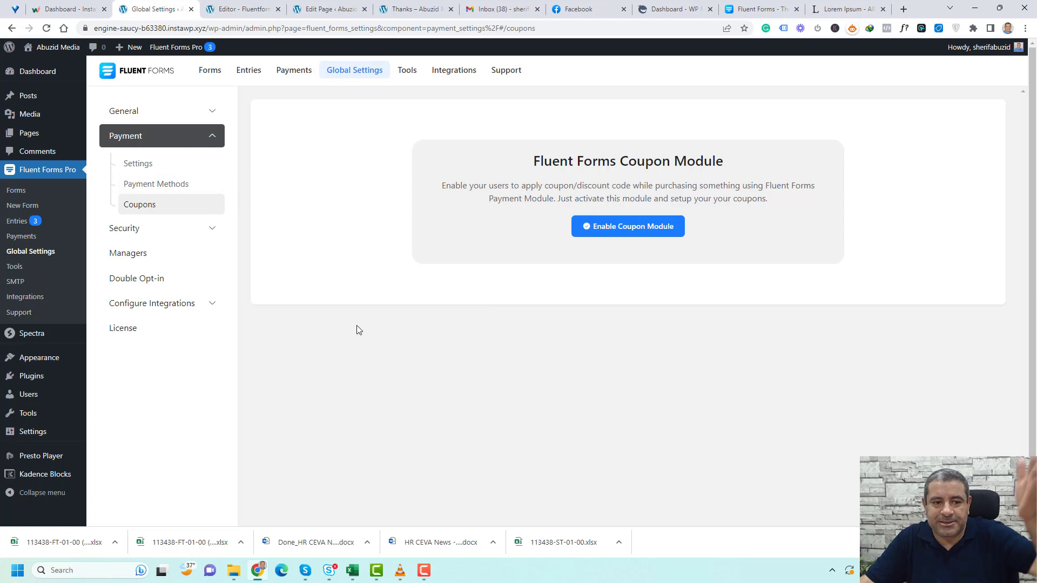
{"action": "left_click", "coordinate": [135, 338]}
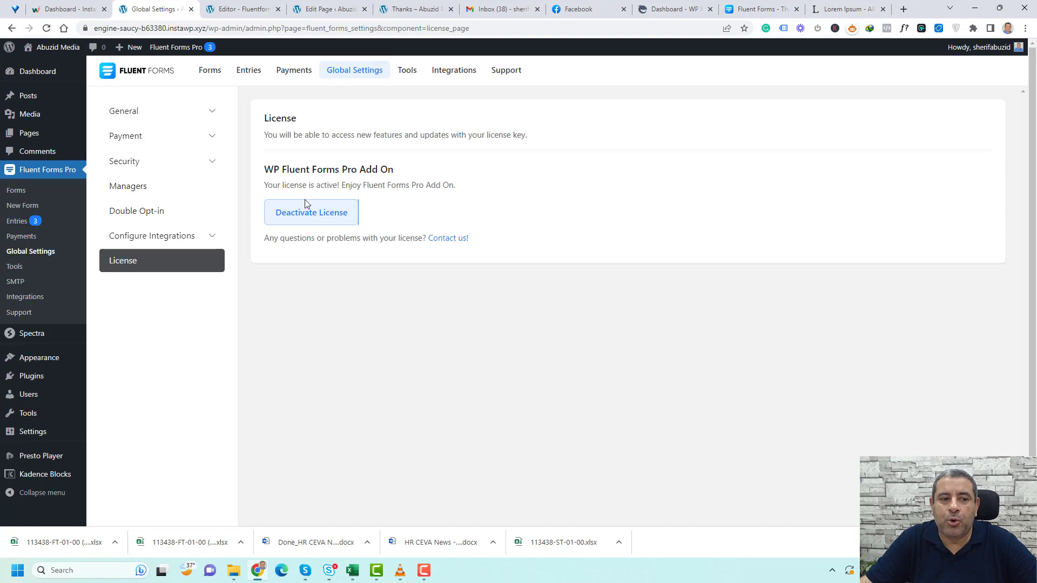
Step: Create a new blank form in Fluent Forms and rename it "Consultation Service"
{"action": "left_click", "coordinate": [15, 208]}
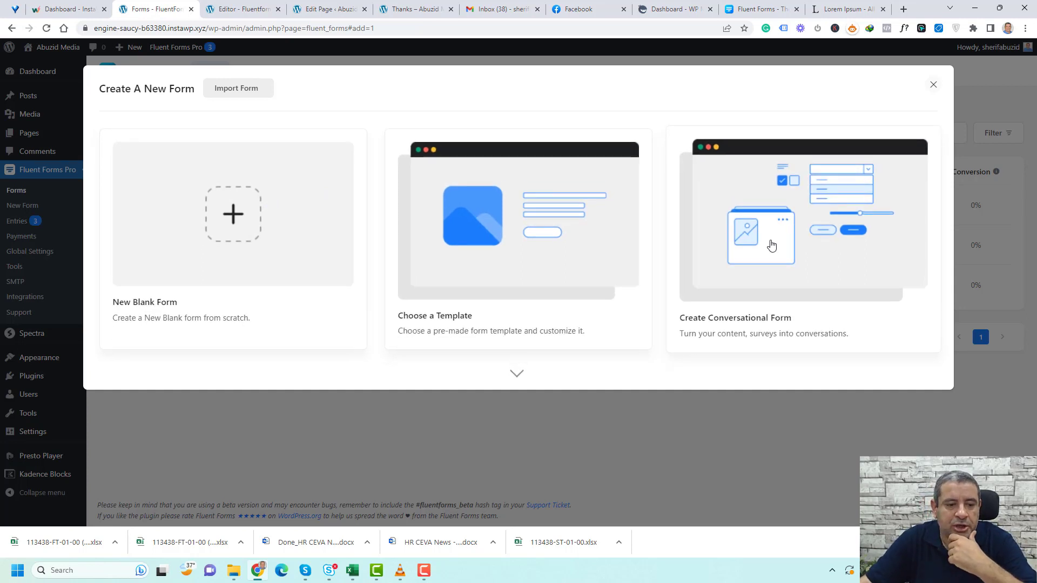
{"action": "left_click", "coordinate": [226, 240]}
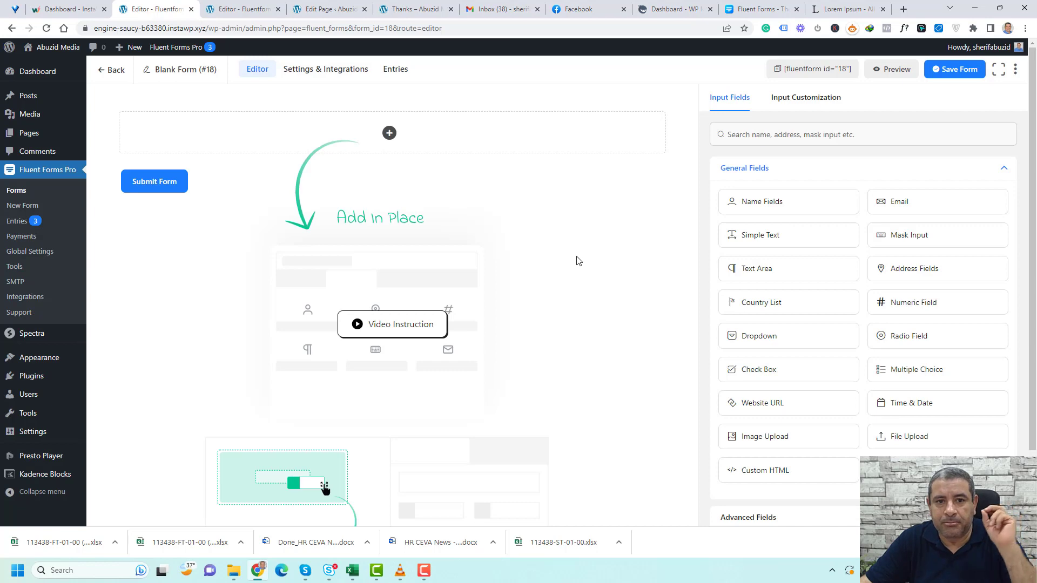
{"action": "left_click", "coordinate": [145, 73]}
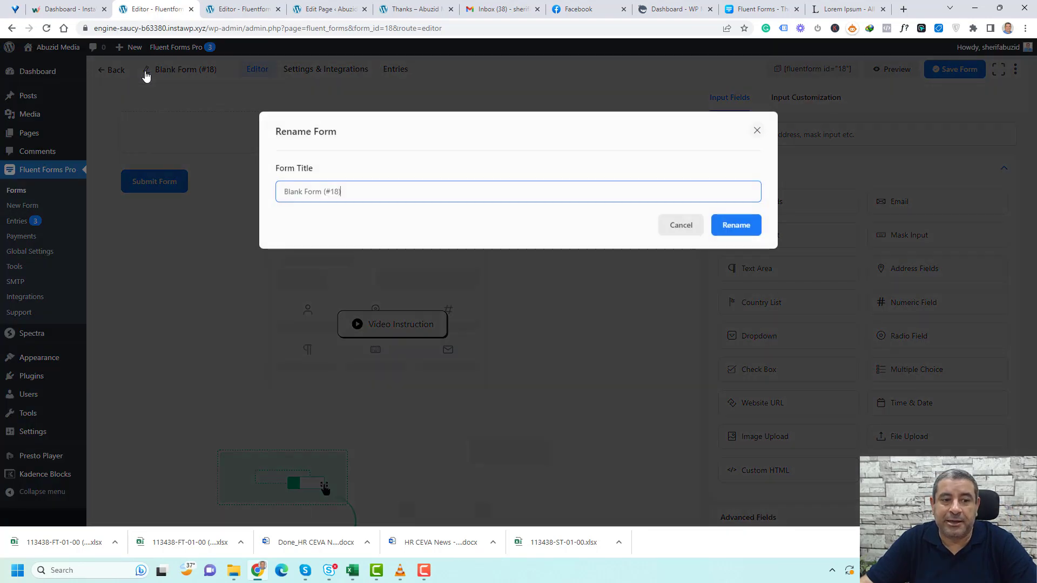
{"action": "triple_click", "coordinate": [452, 190]}
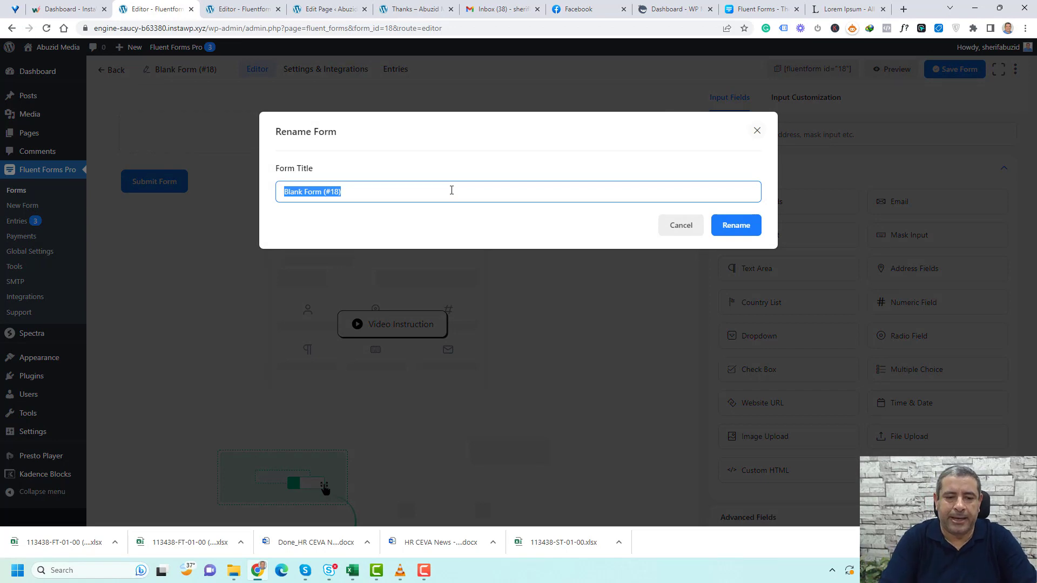
{"action": "type", "text": "Con"}
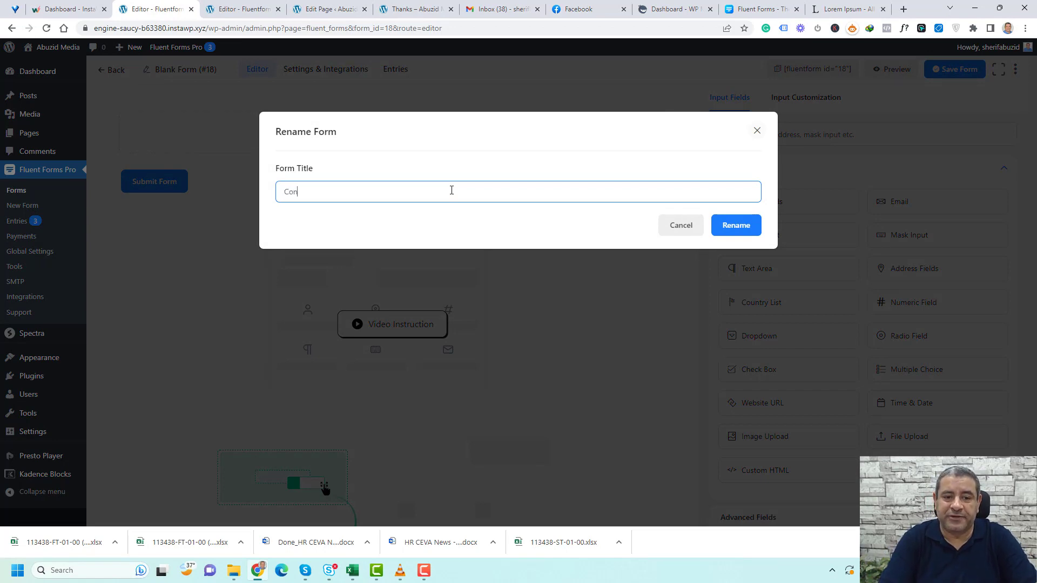
{"action": "type", "text": "sultation Service"}
{"action": "left_click", "coordinate": [736, 225]}
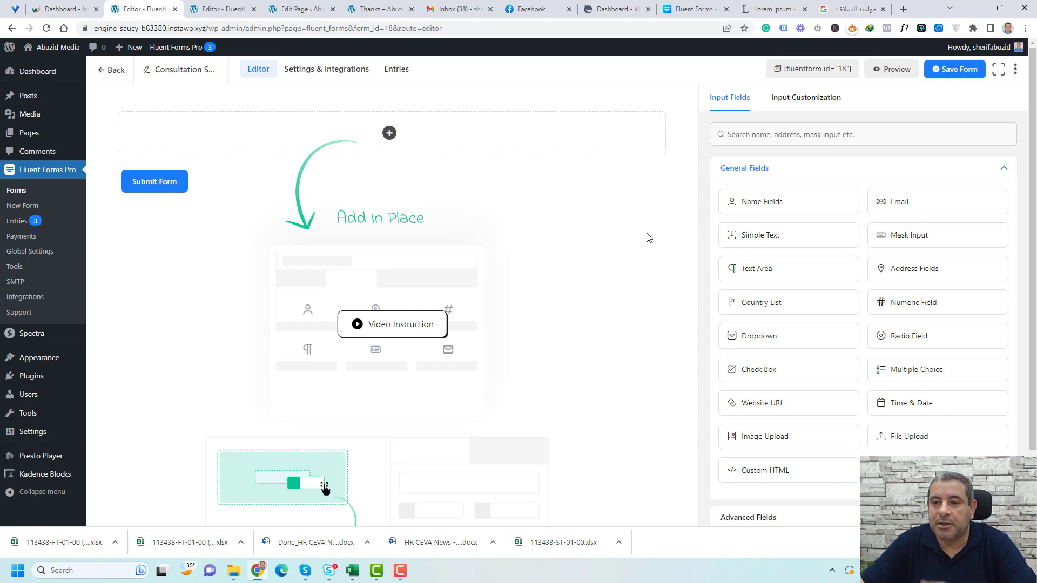
Step: Add Name Fields to the empty form and place an Email field below them
{"action": "left_click", "coordinate": [1004, 171]}
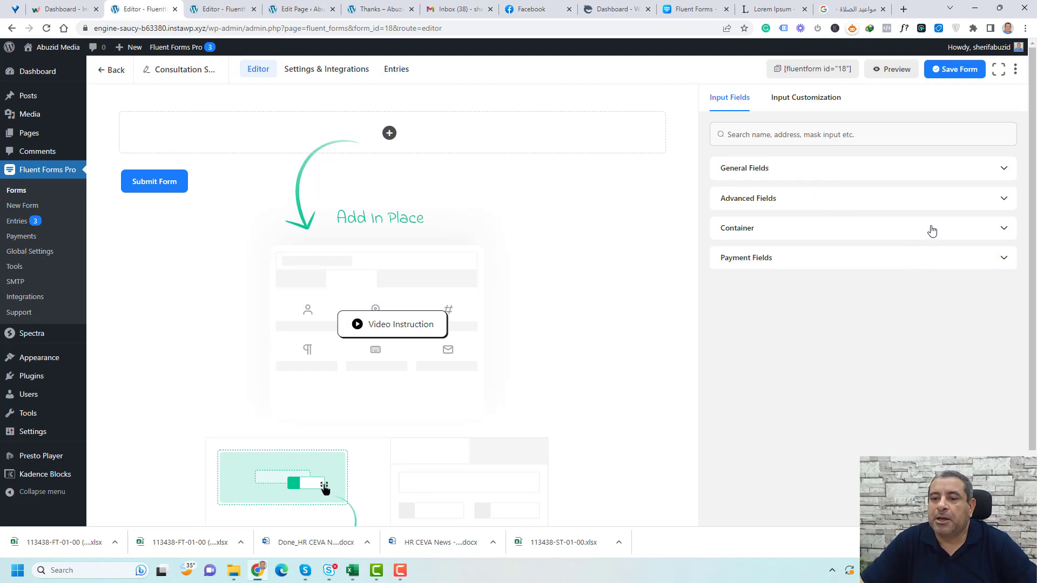
{"action": "left_click", "coordinate": [1005, 171]}
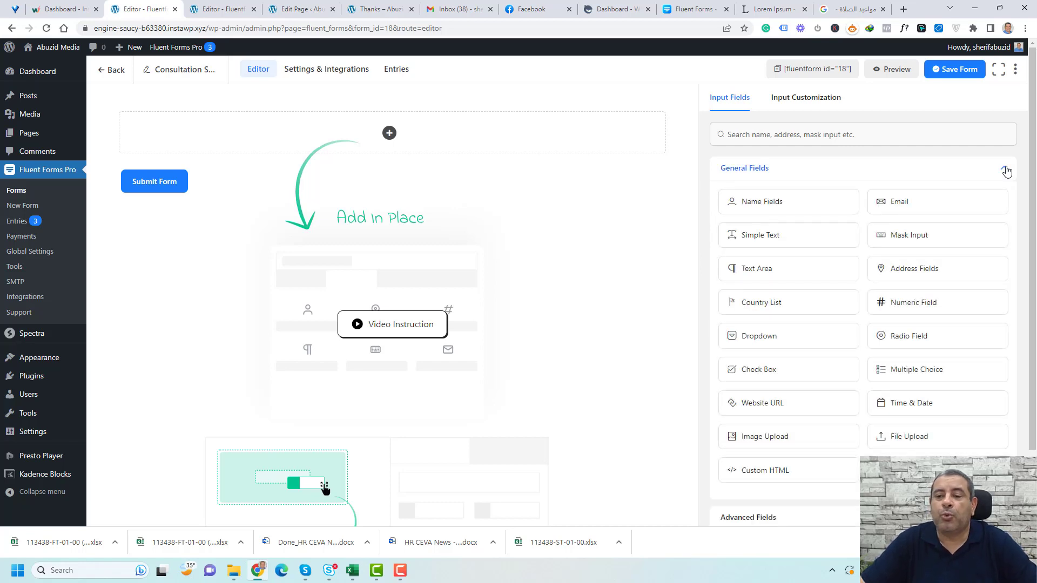
{"action": "left_click_drag", "start_coordinate": [789, 208], "coordinate": [407, 125]}
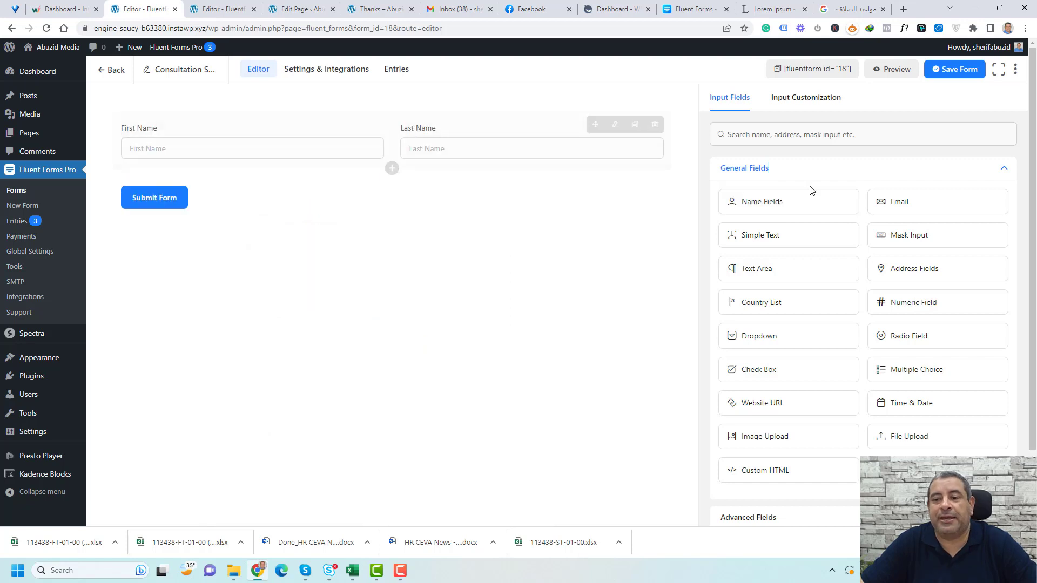
{"action": "left_click_drag", "start_coordinate": [883, 204], "coordinate": [314, 185]}
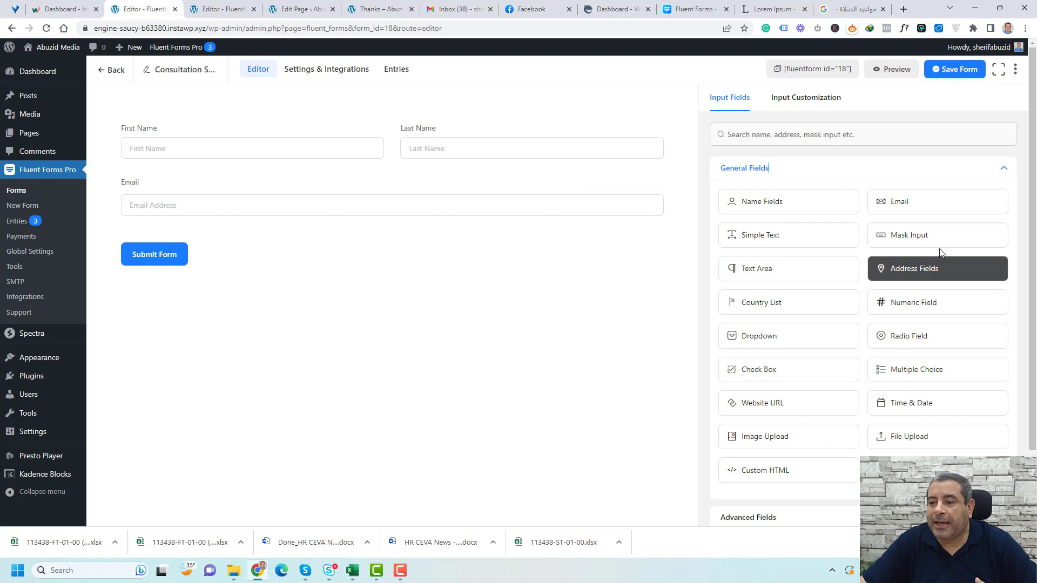
Step: Look through the advanced field types and add a Time & Date field below the Email field
{"action": "left_click", "coordinate": [1005, 169]}
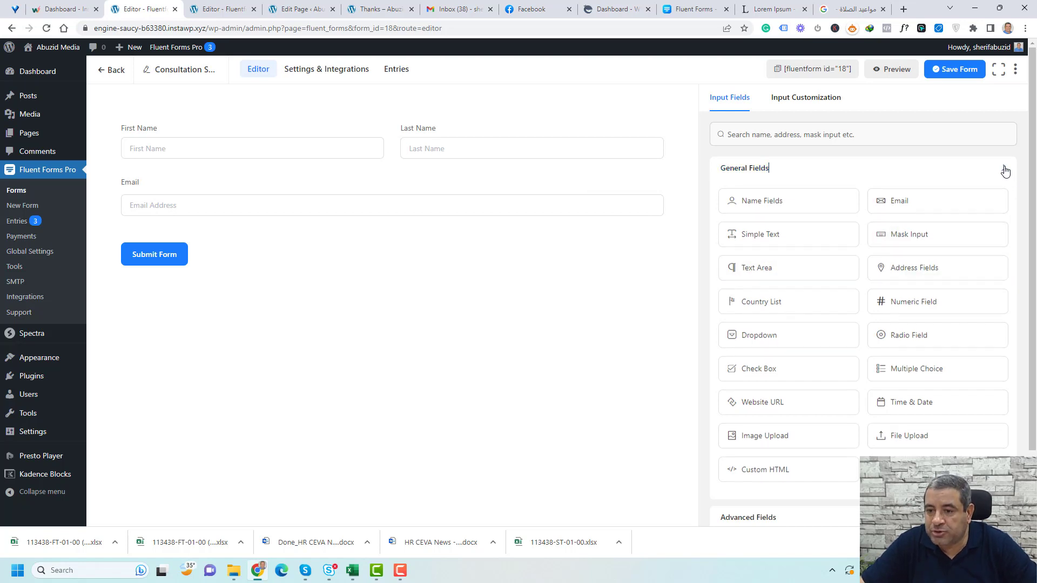
{"action": "left_click", "coordinate": [1005, 198]}
{"action": "scroll", "coordinate": [940, 281], "scroll_direction": "down", "scroll_amount": 2}
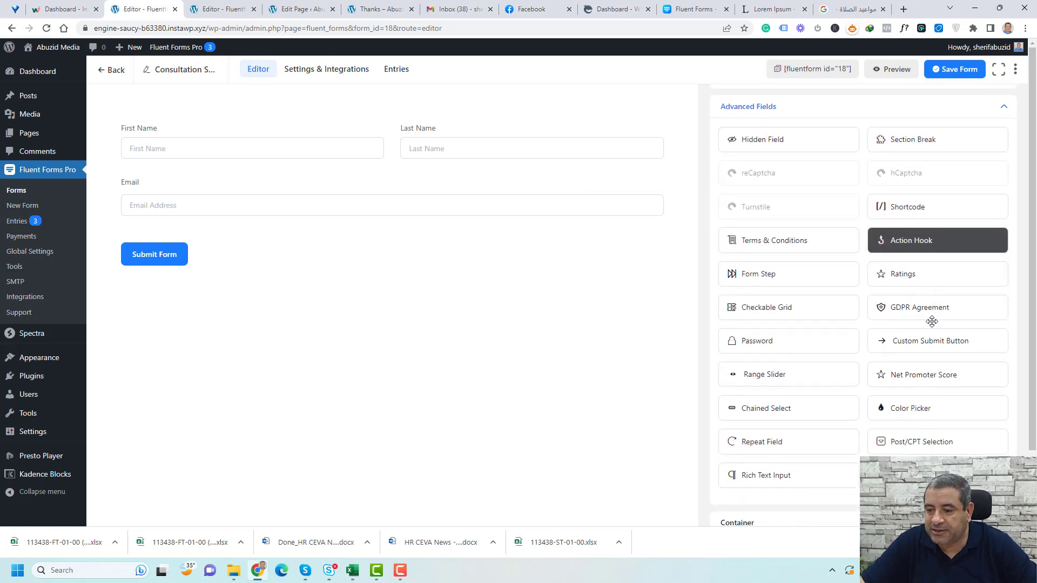
{"action": "scroll", "coordinate": [940, 308], "scroll_direction": "up", "scroll_amount": 2}
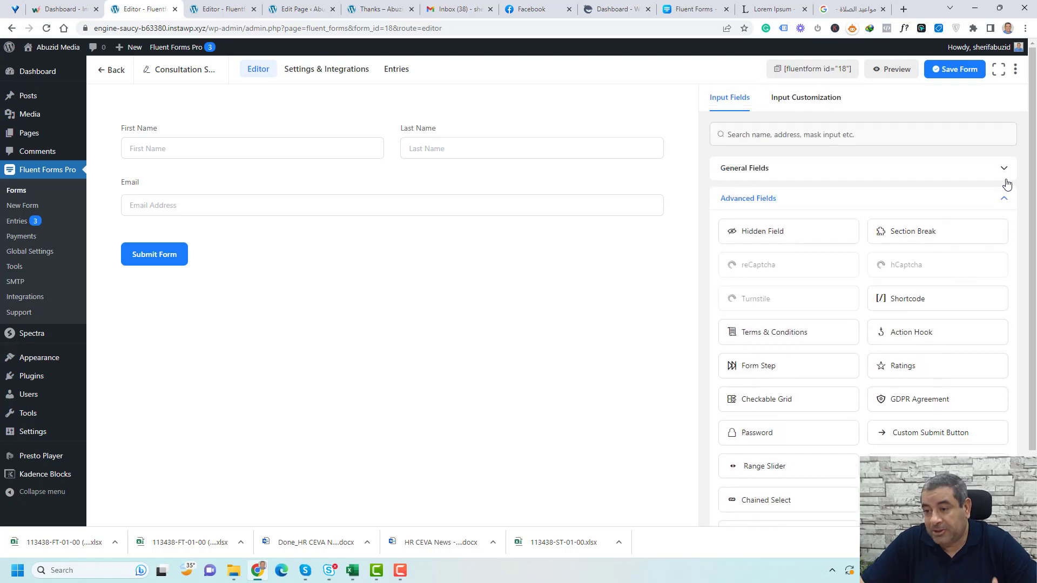
{"action": "left_click", "coordinate": [1003, 199]}
{"action": "left_click", "coordinate": [1003, 169]}
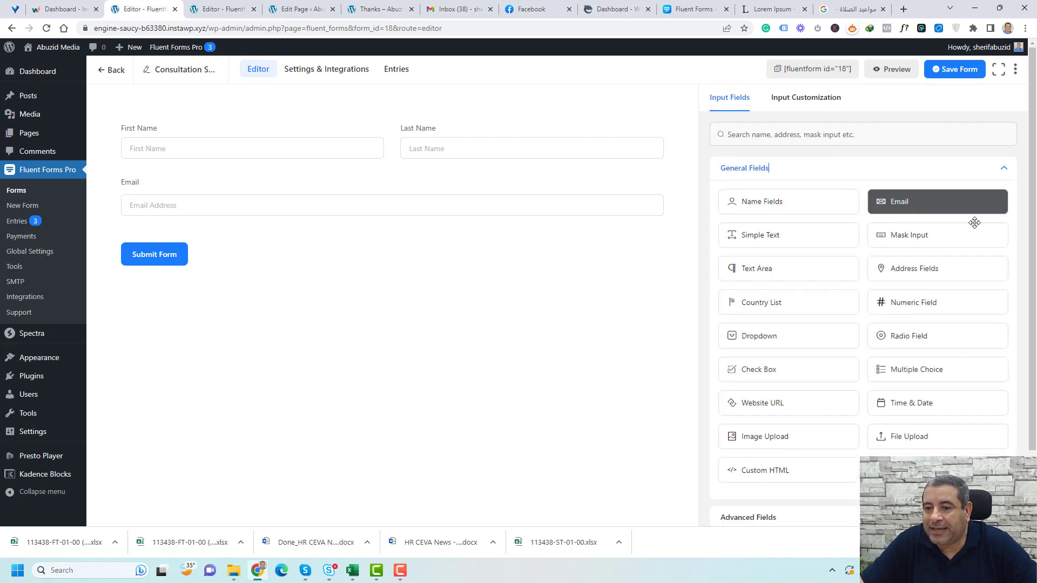
{"action": "scroll", "coordinate": [969, 303], "scroll_direction": "down", "scroll_amount": 1}
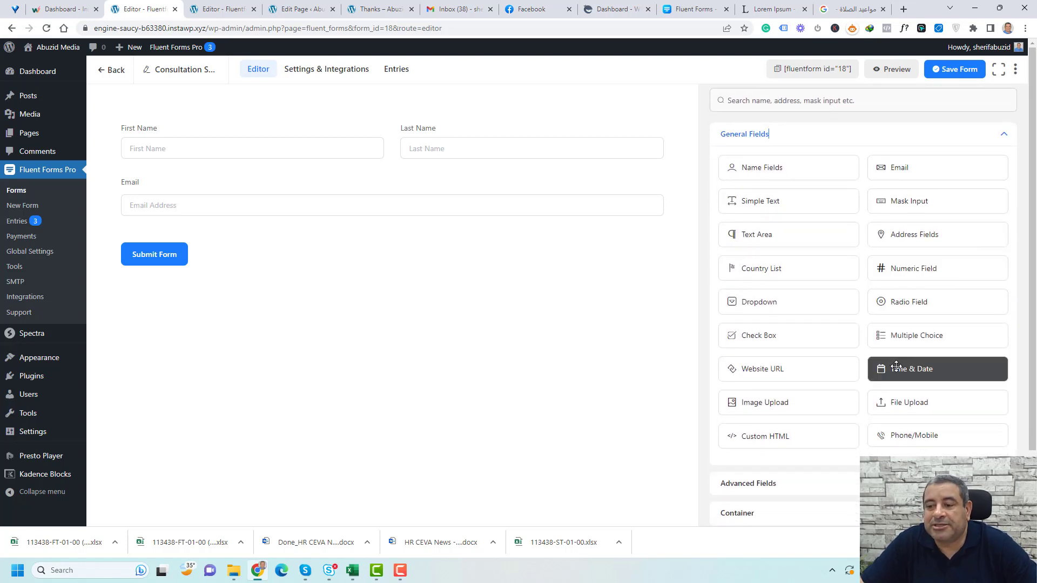
{"action": "left_click_drag", "start_coordinate": [891, 370], "coordinate": [238, 228]}
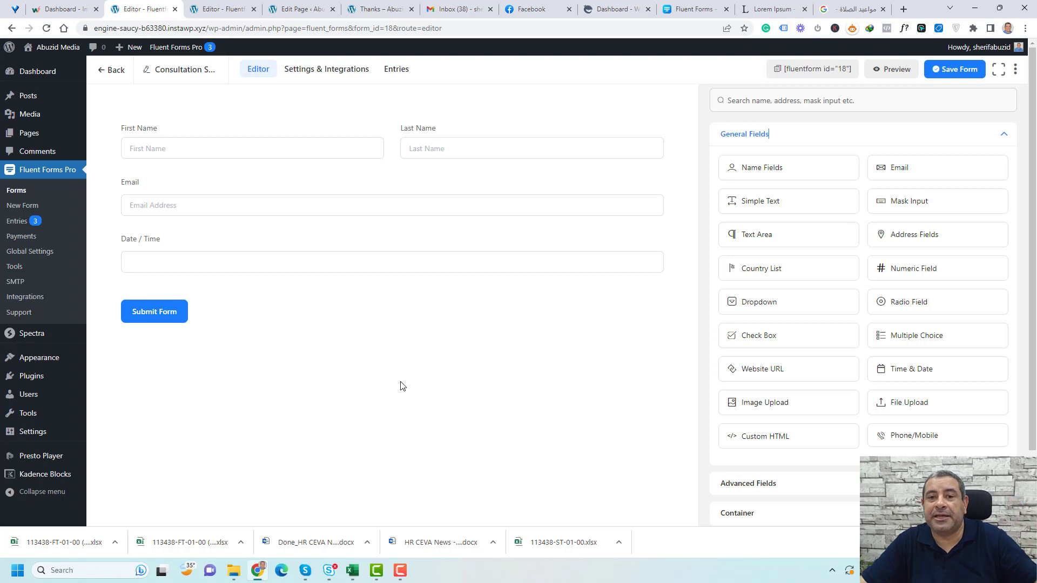
Step: Turn off the Last Name part of the Name Fields so only First Name is collected
{"action": "left_click", "coordinate": [231, 140]}
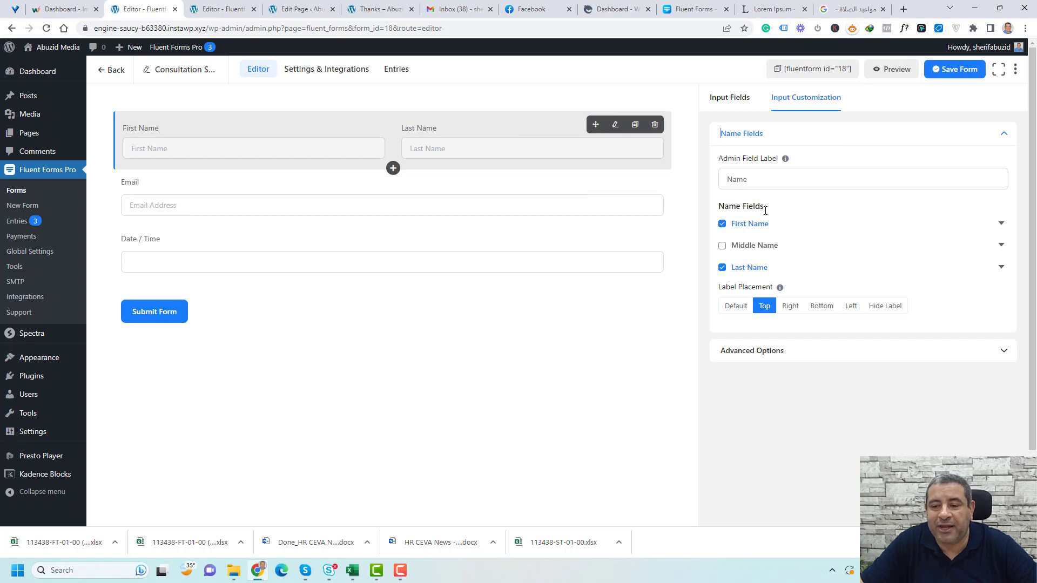
{"action": "left_click", "coordinate": [722, 268]}
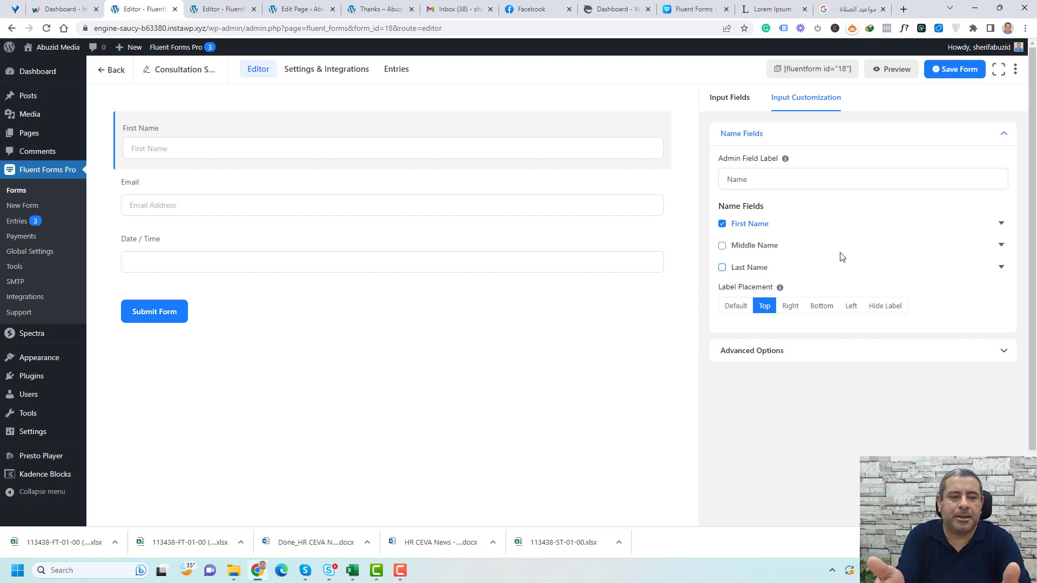
{"action": "left_click", "coordinate": [1007, 135]}
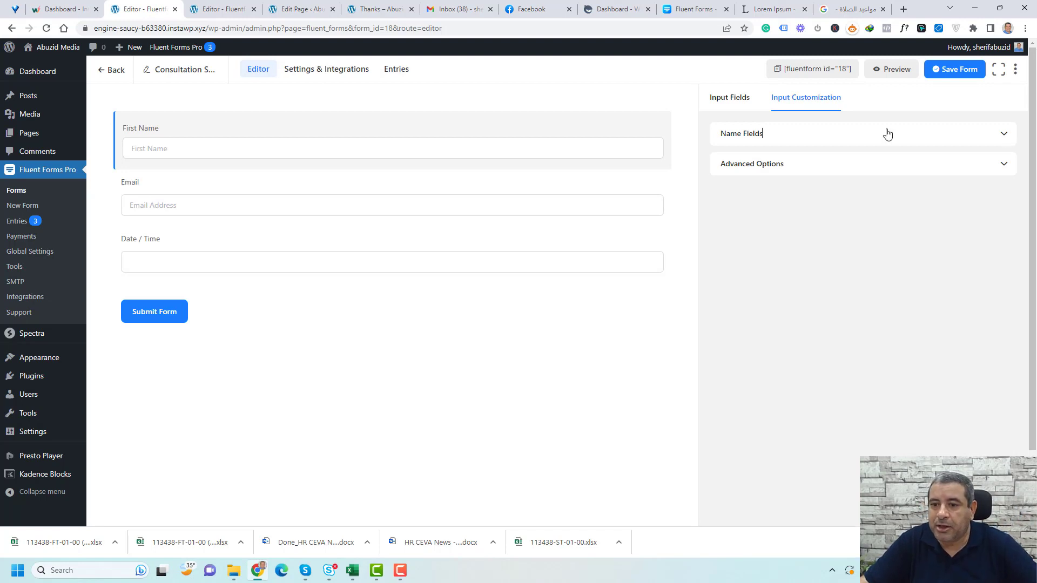
Step: Add a Two Column Container at the top of the form, above the First Name field
{"action": "left_click", "coordinate": [714, 98]}
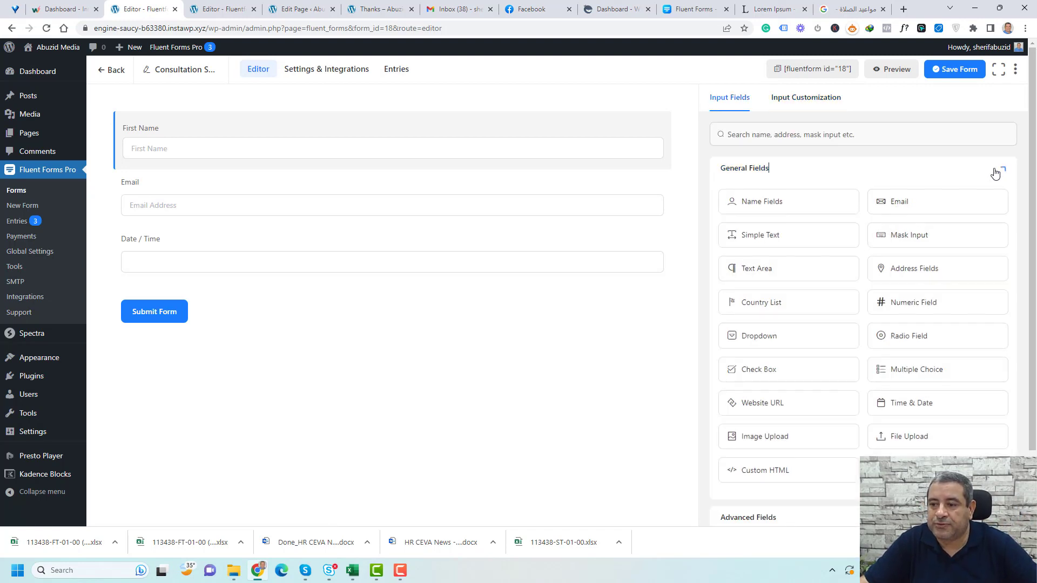
{"action": "left_click", "coordinate": [997, 172]}
{"action": "left_click", "coordinate": [789, 230]}
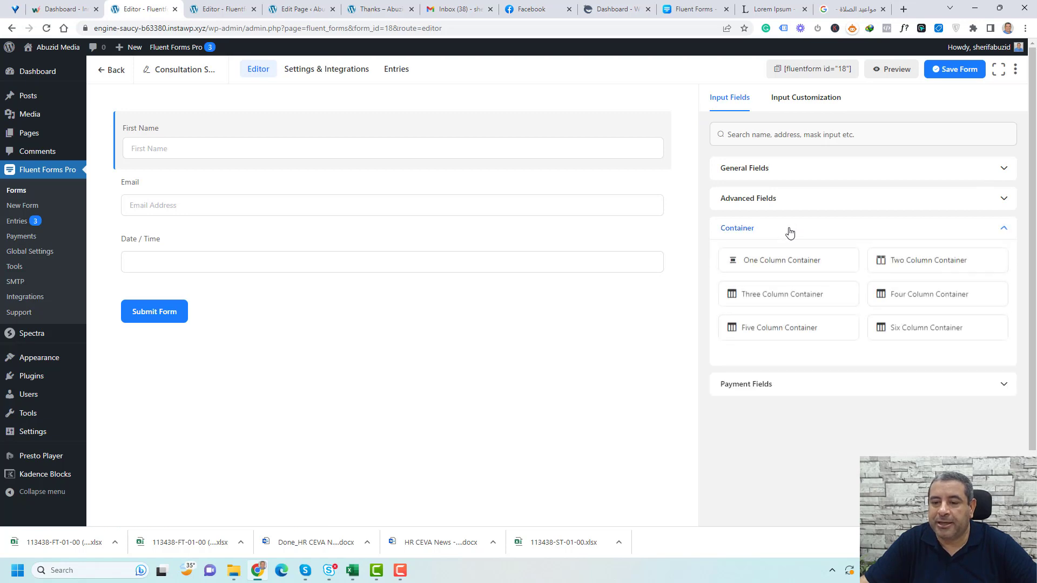
{"action": "left_click_drag", "start_coordinate": [881, 254], "coordinate": [420, 132]}
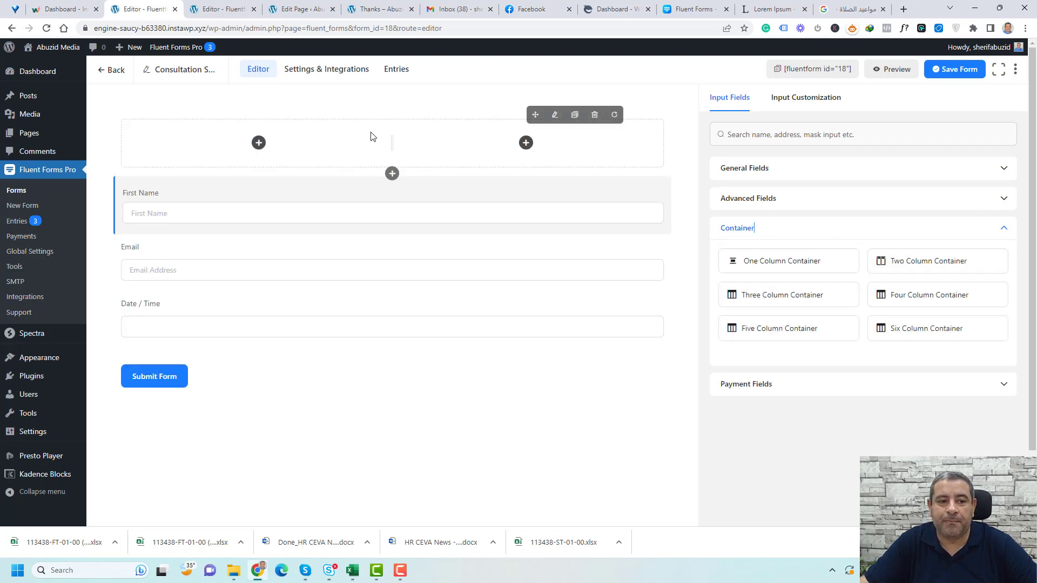
Step: Move First Name into the container's first column and Email into its second, and make the First Name column narrower
{"action": "left_click_drag", "start_coordinate": [595, 189], "coordinate": [315, 151]}
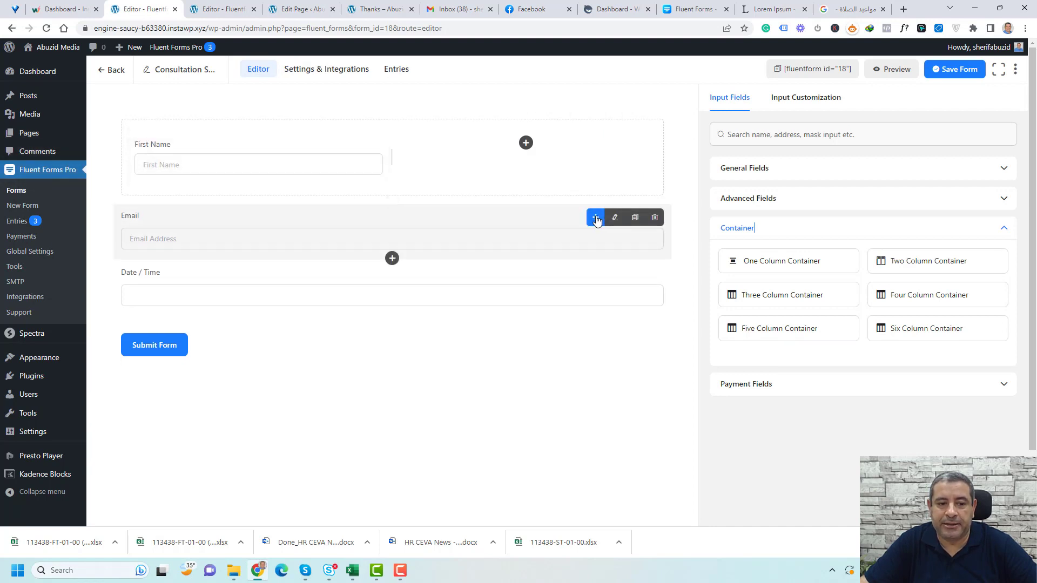
{"action": "left_click_drag", "start_coordinate": [595, 216], "coordinate": [567, 165]}
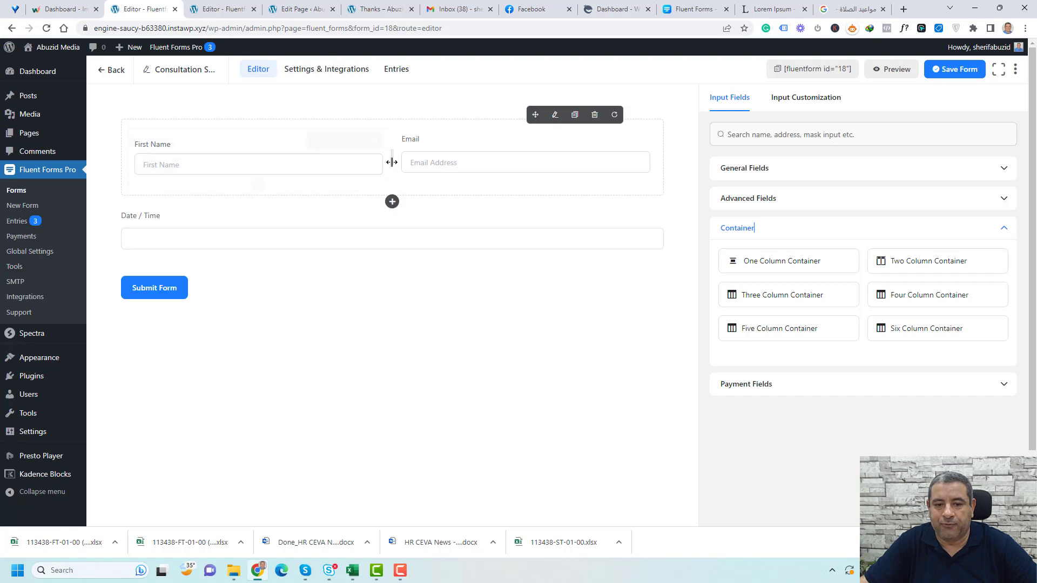
{"action": "left_click_drag", "start_coordinate": [394, 162], "coordinate": [314, 165]}
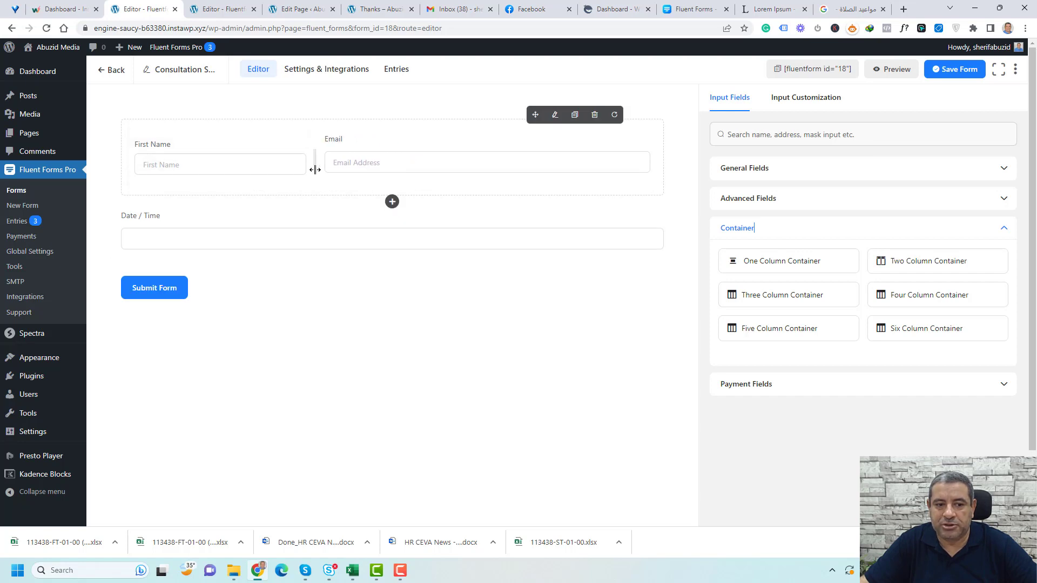
Step: Add a Payment field below the Date / Time field and open its settings
{"action": "left_click", "coordinate": [296, 217]}
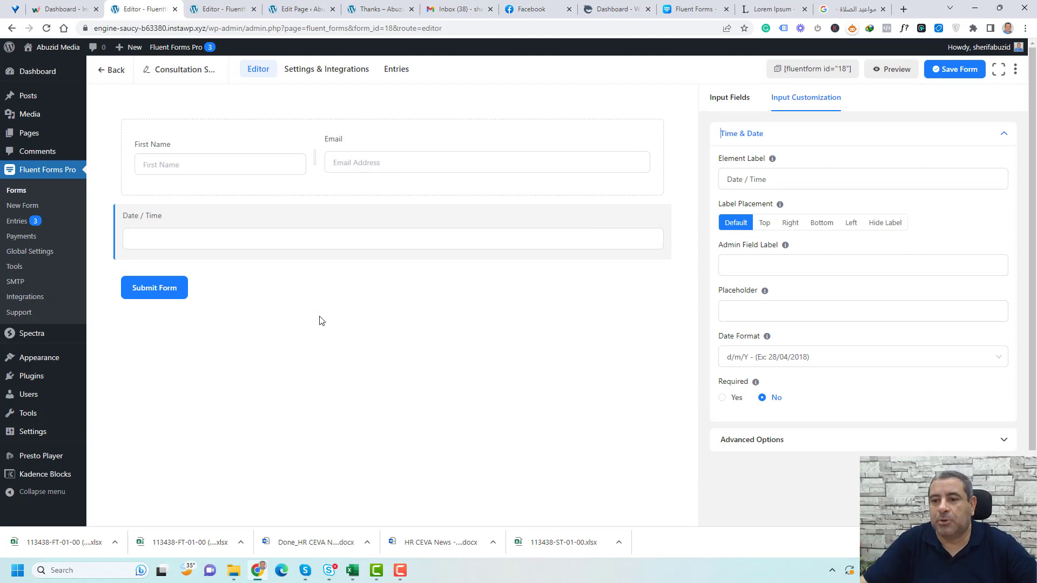
{"action": "left_click", "coordinate": [1005, 135]}
{"action": "left_click", "coordinate": [730, 99]}
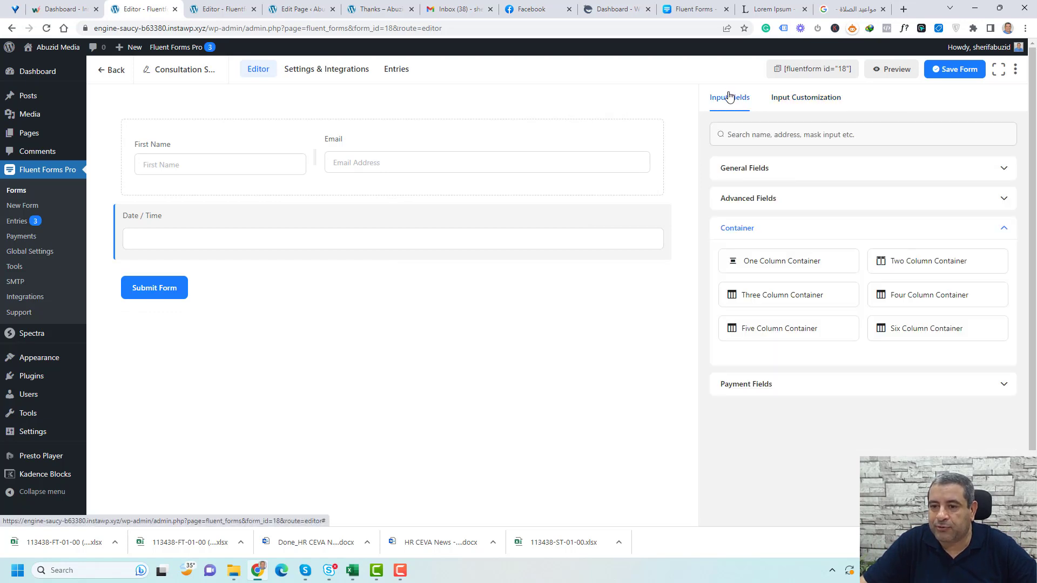
{"action": "left_click", "coordinate": [1005, 228]}
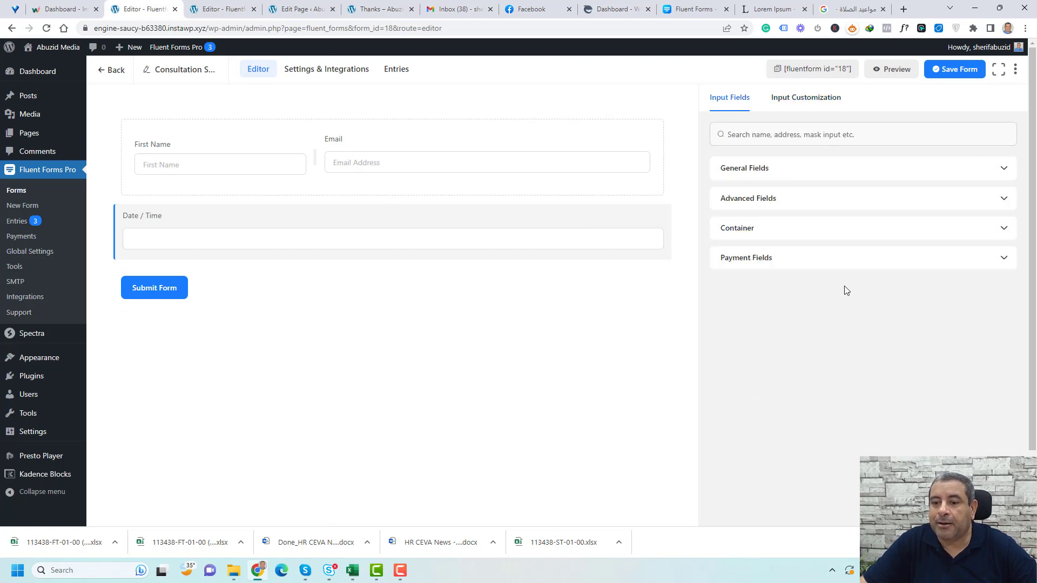
{"action": "left_click", "coordinate": [1010, 260]}
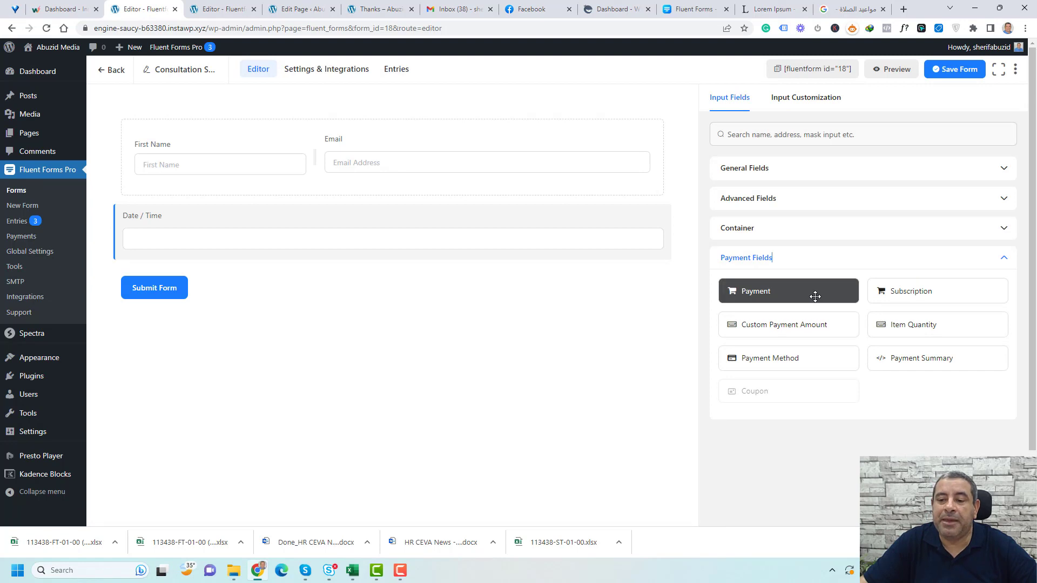
{"action": "left_click_drag", "start_coordinate": [815, 296], "coordinate": [345, 292]}
{"action": "left_click", "coordinate": [822, 349]}
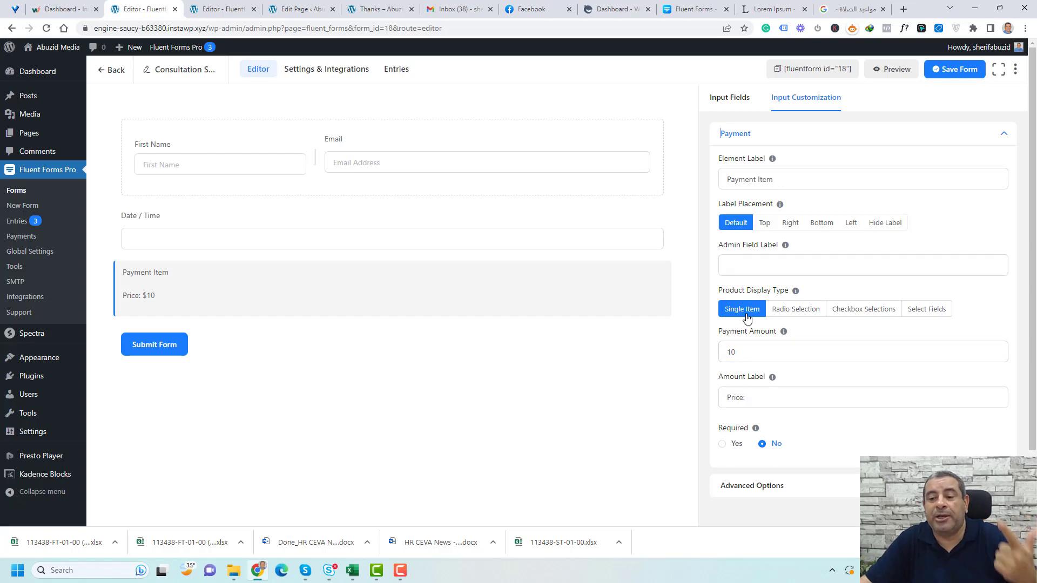
Step: Try the payment field's product display types and set it to Radio Selection
{"action": "left_click", "coordinate": [790, 316]}
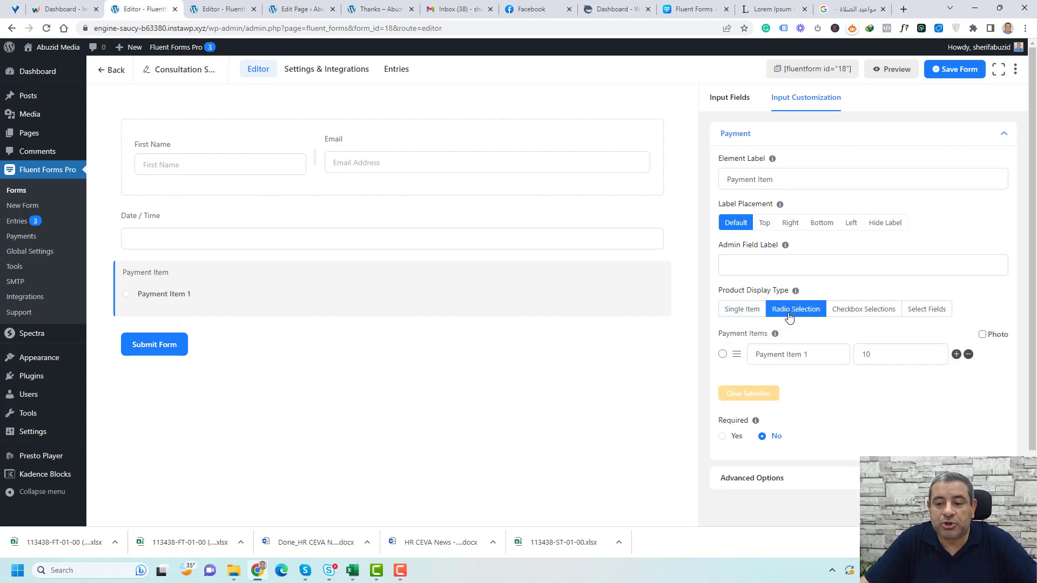
{"action": "left_click", "coordinate": [857, 318]}
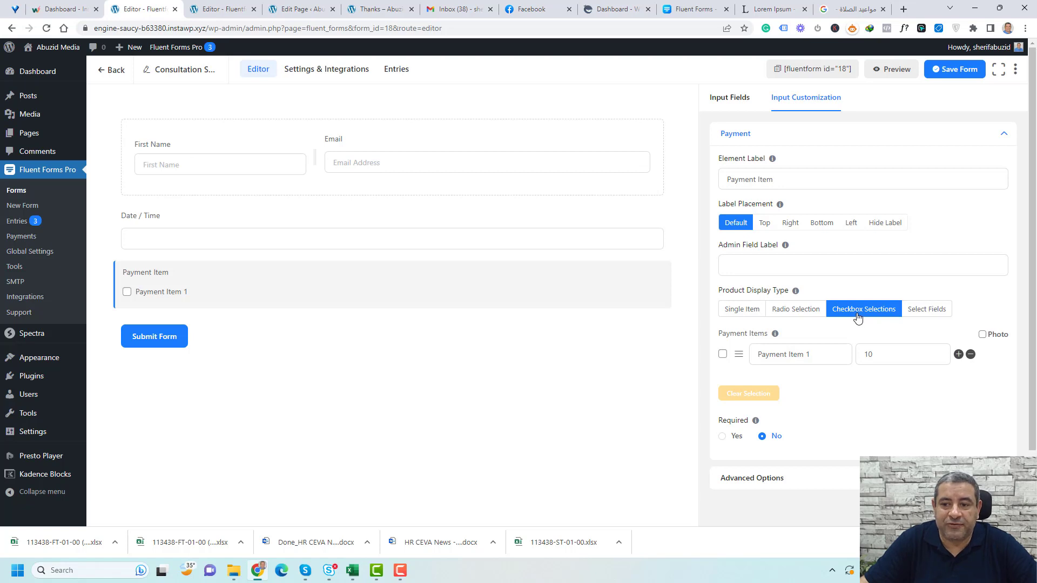
{"action": "left_click", "coordinate": [934, 311]}
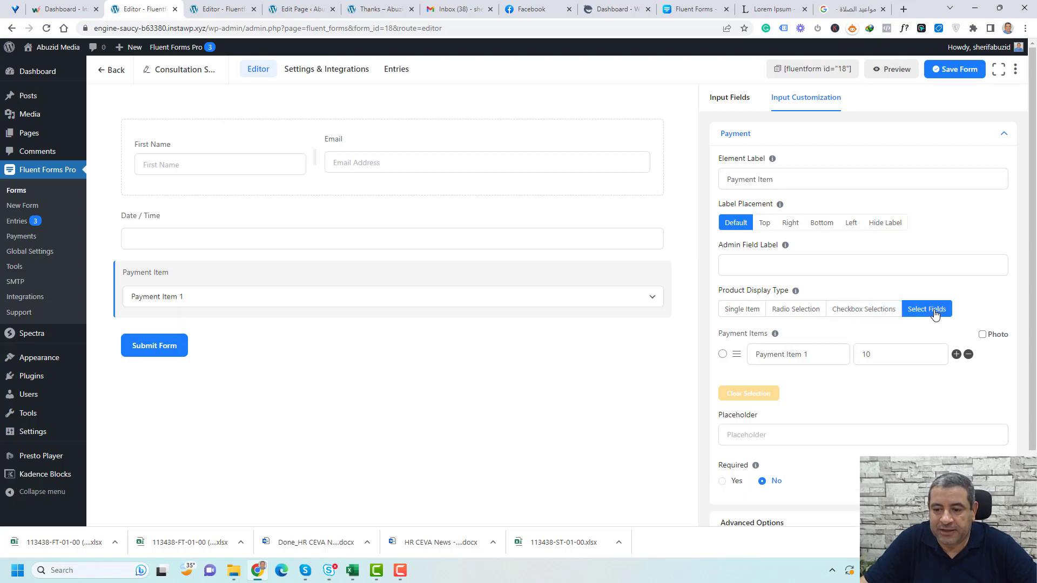
{"action": "left_click", "coordinate": [781, 318]}
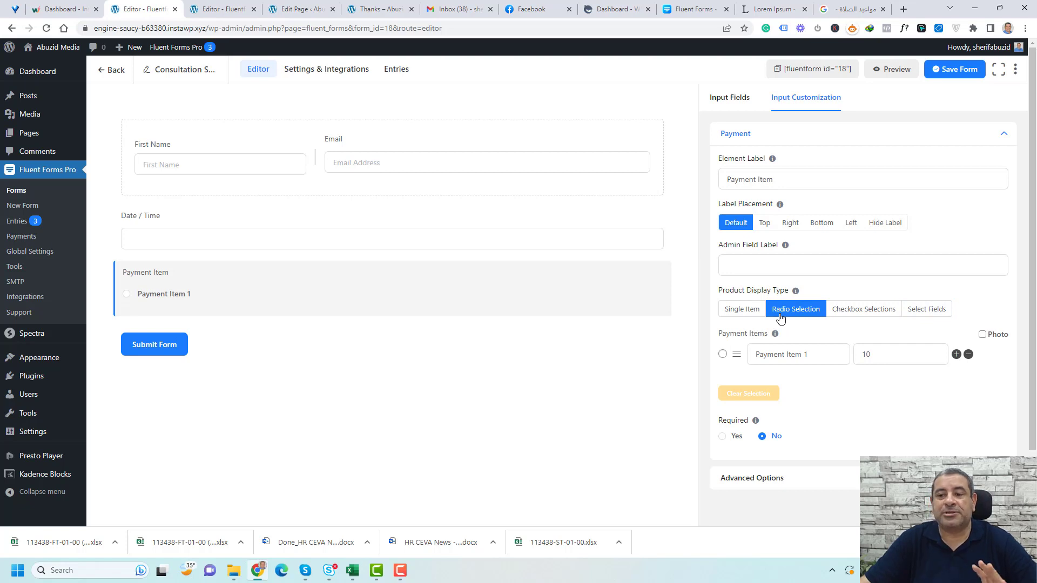
Step: Label the payment field "Choose Your Consulation:"
{"action": "left_click", "coordinate": [901, 179]}
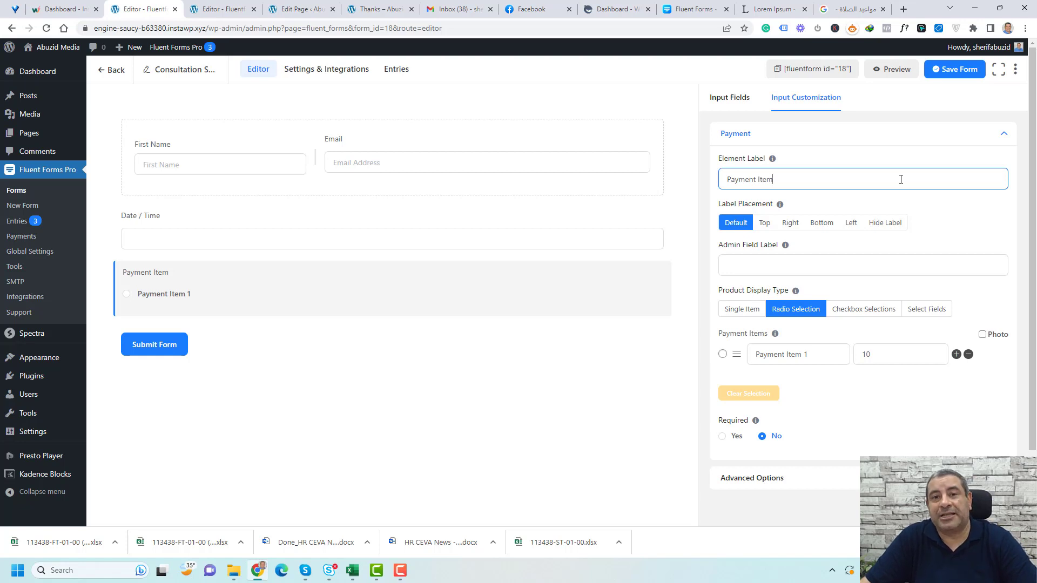
{"action": "key", "text": "ctrl+a"}
{"action": "type", "text": "Choose Your Consulation:"}
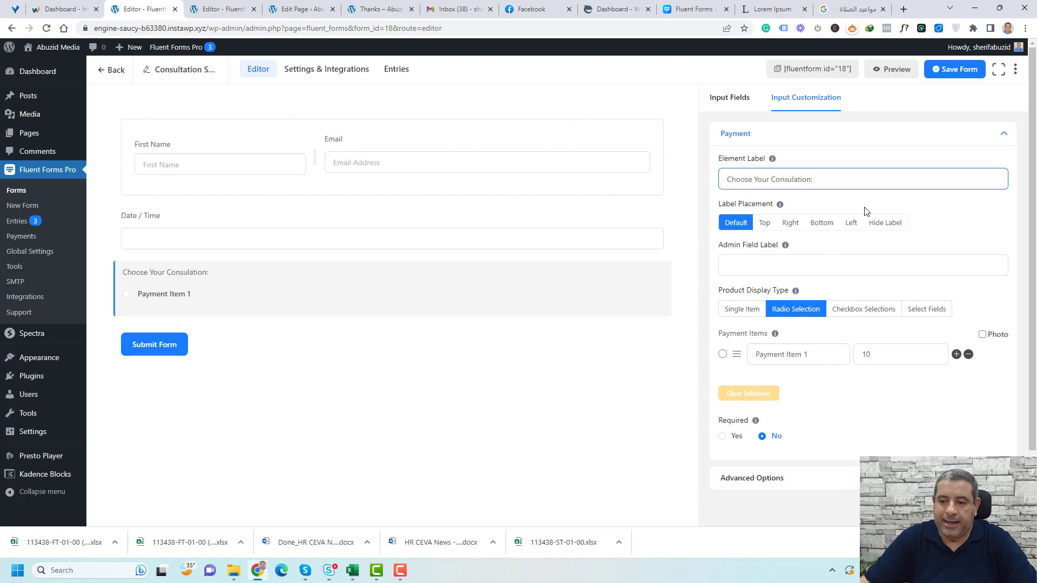
Step: Add a second payment item and name the two items "Zoom Class Consultation" and "Face - Face Consultation"
{"action": "left_click", "coordinate": [957, 354]}
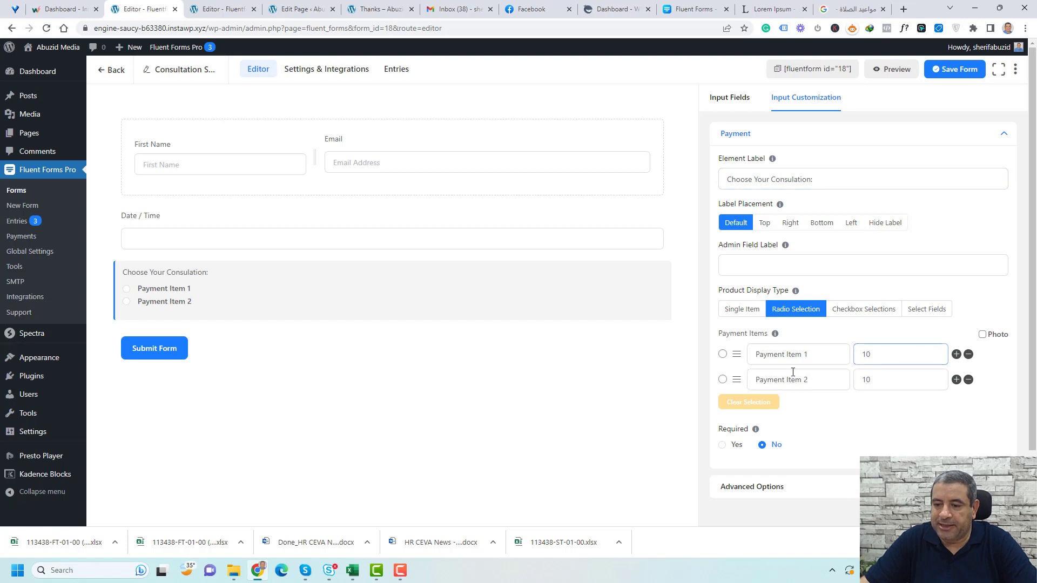
{"action": "triple_click", "coordinate": [777, 355]}
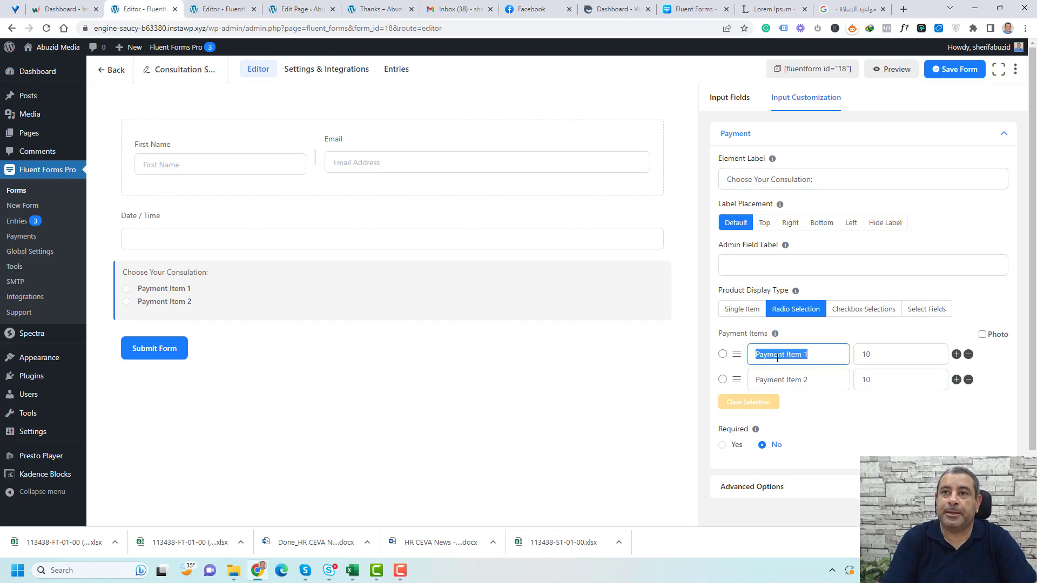
{"action": "type", "text": "Zo"}
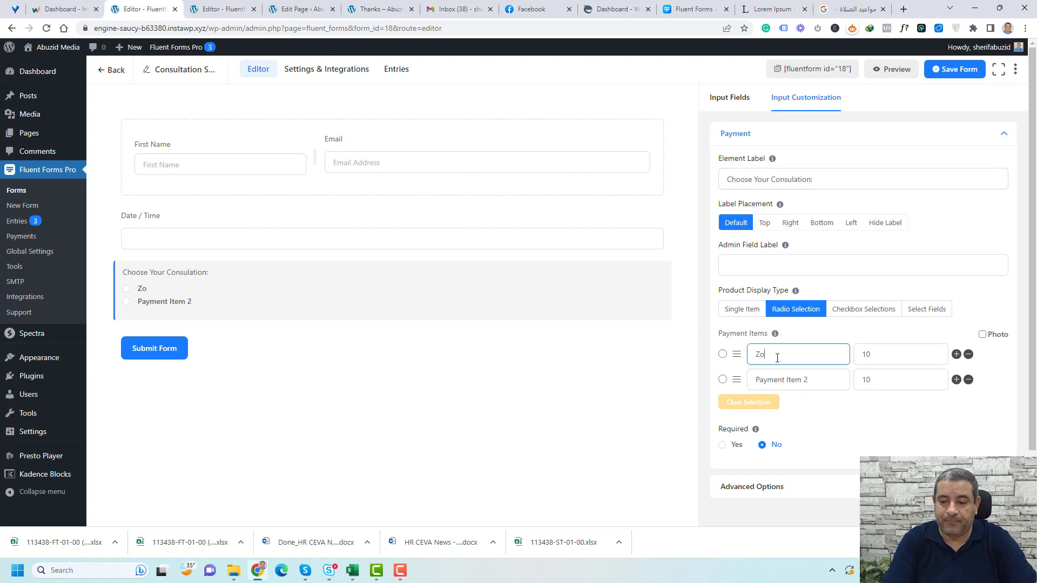
{"action": "type", "text": "om Class Consultation"}
{"action": "left_click", "coordinate": [793, 380]}
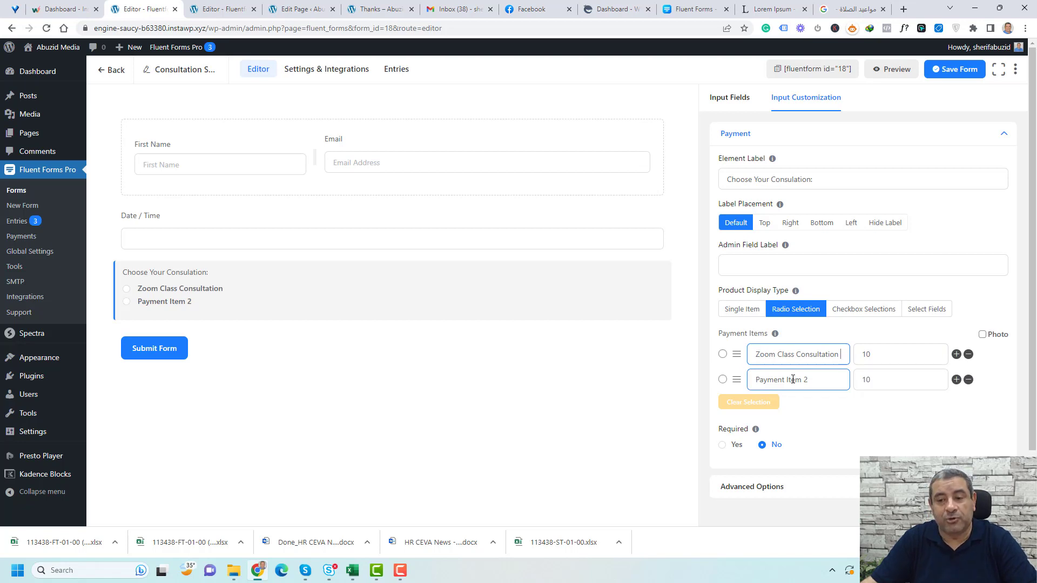
{"action": "double_click", "coordinate": [793, 380]}
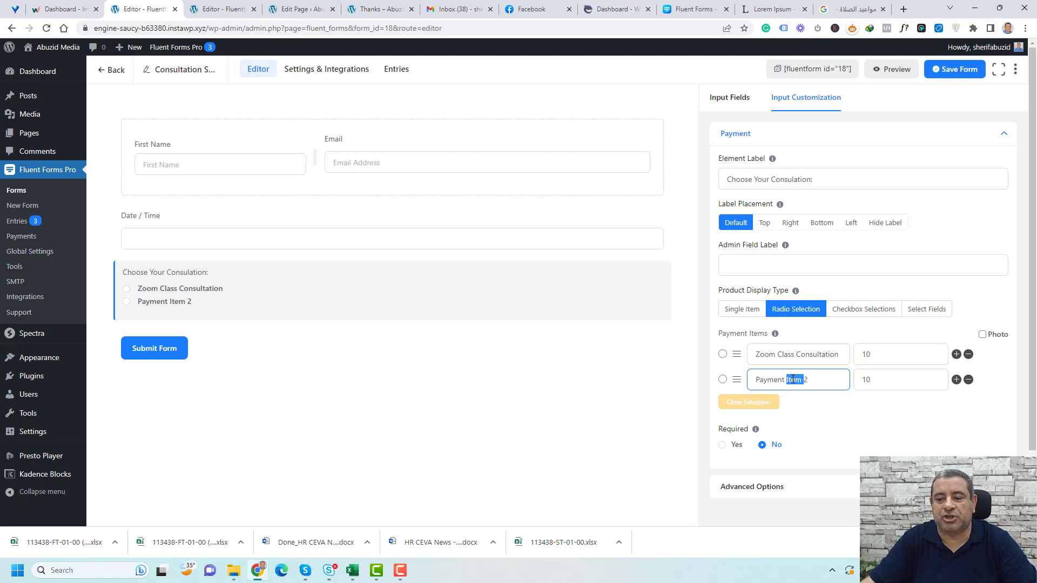
{"action": "type", "text": "Face - Face Consultation"}
Step: Price the Zoom Class Consultation at 75 and the Face - Face Consultation at 199
{"action": "left_click", "coordinate": [881, 357]}
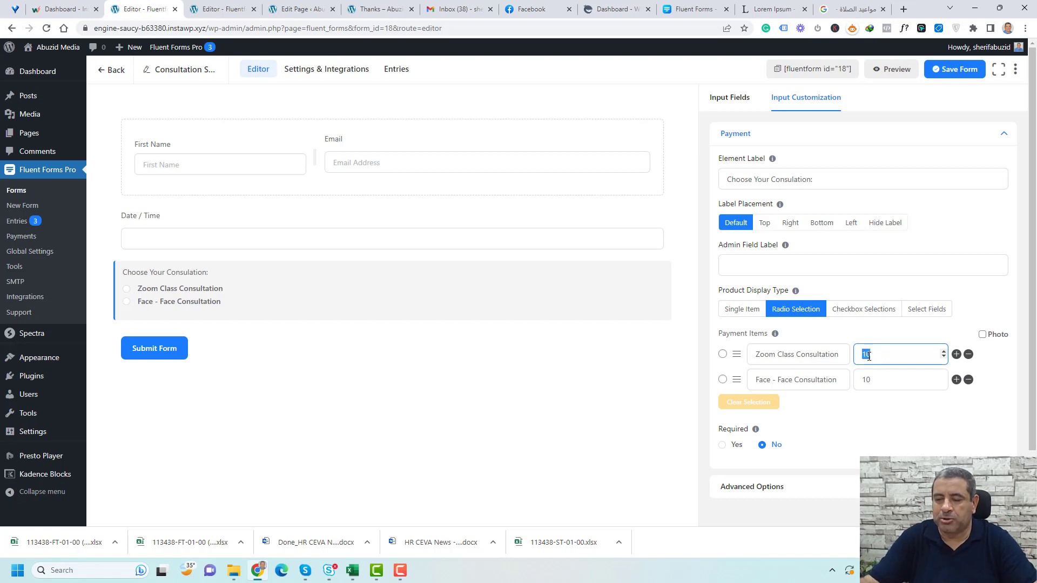
{"action": "type", "text": "75"}
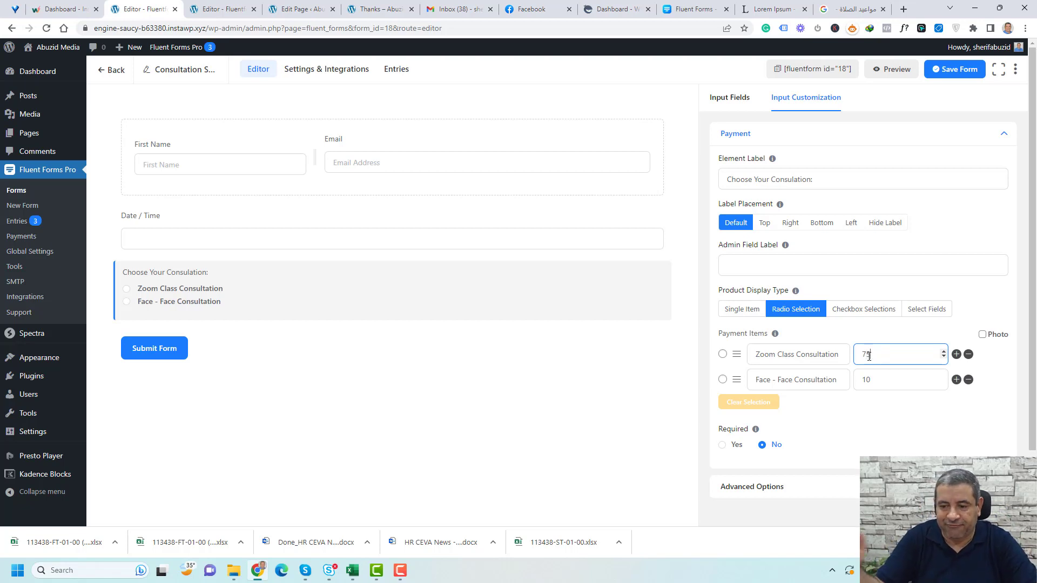
{"action": "double_click", "coordinate": [866, 379]}
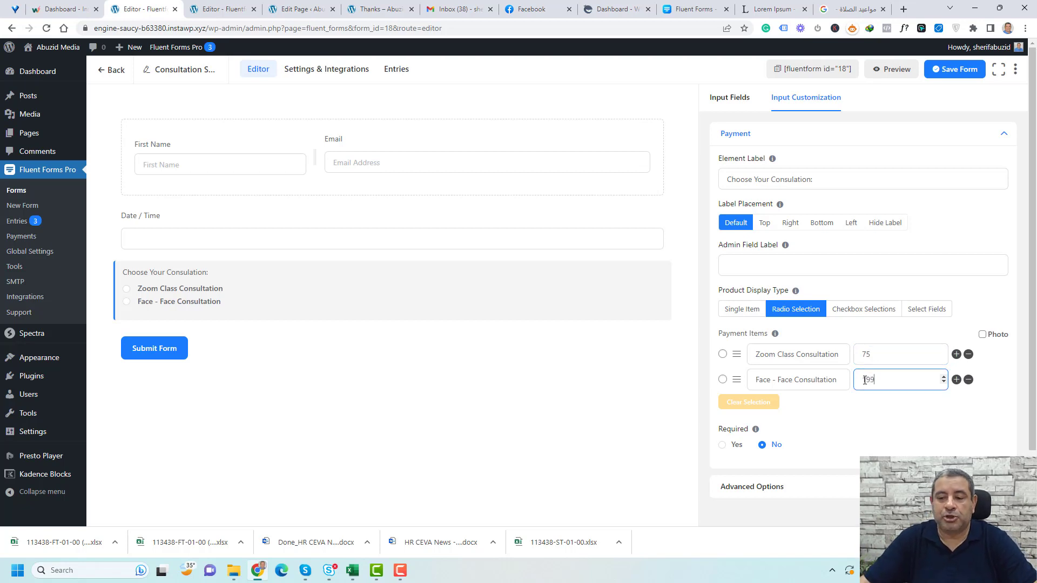
{"action": "left_click", "coordinate": [870, 346]}
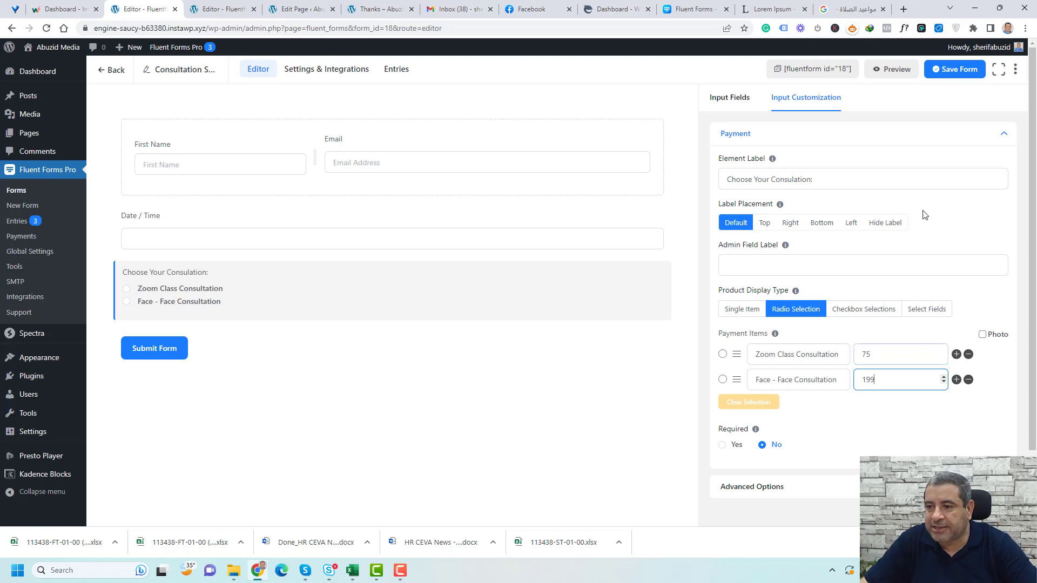
Step: Add an Item Quantity field below the consultation choices and label it "How Many Hours:"
{"action": "left_click", "coordinate": [1004, 134]}
{"action": "left_click", "coordinate": [739, 101]}
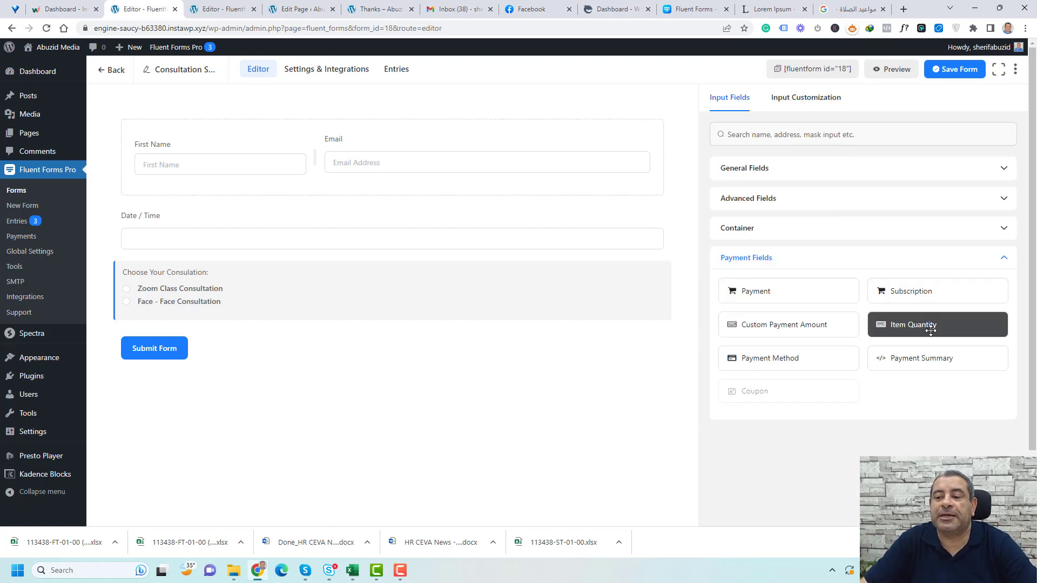
{"action": "left_click_drag", "start_coordinate": [926, 324], "coordinate": [326, 355]}
{"action": "left_click", "coordinate": [316, 343]}
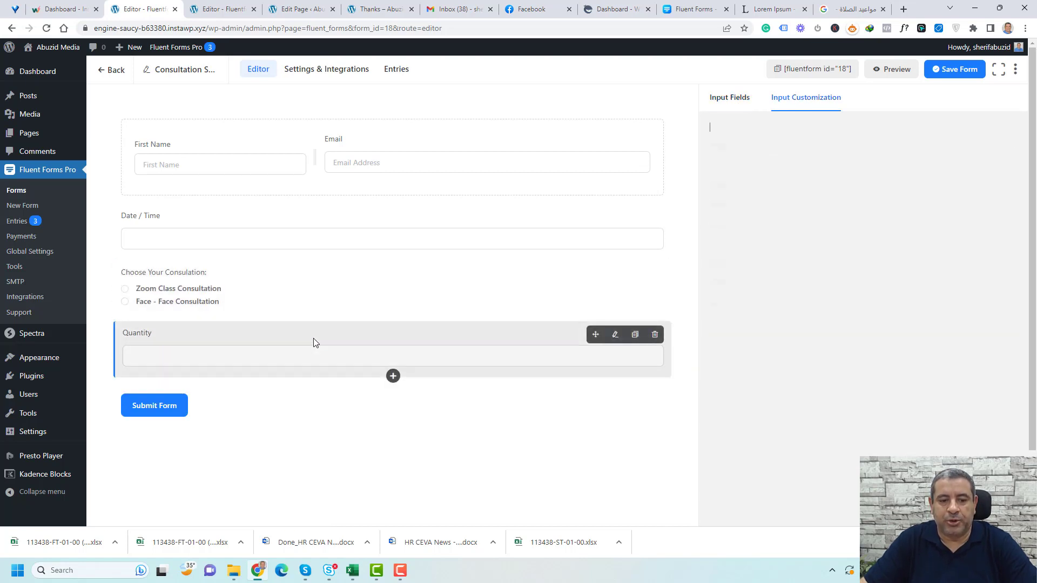
{"action": "left_click", "coordinate": [771, 179]}
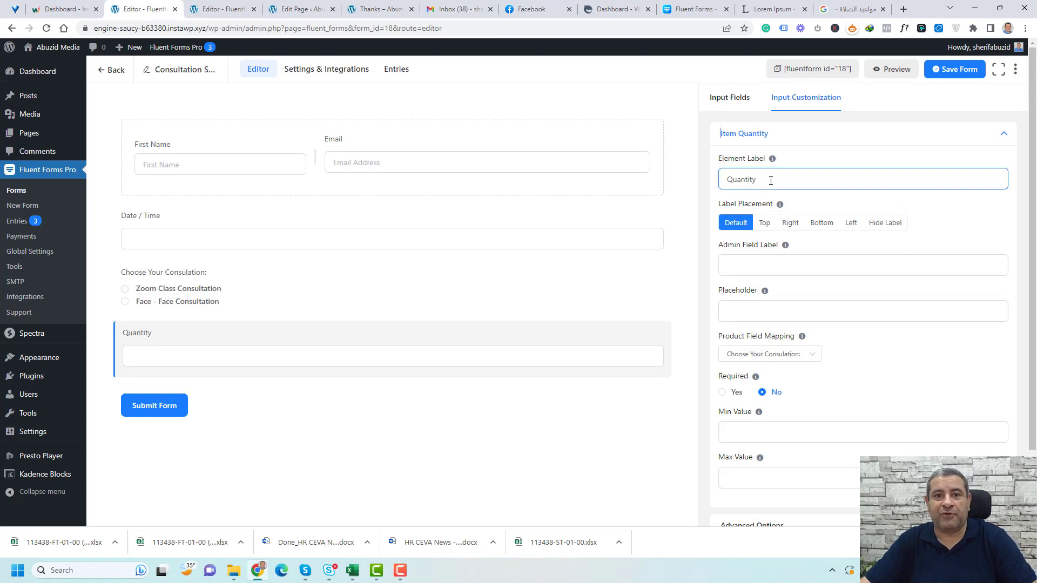
{"action": "double_click", "coordinate": [771, 180]}
{"action": "type", "text": "How Many Hours:"}
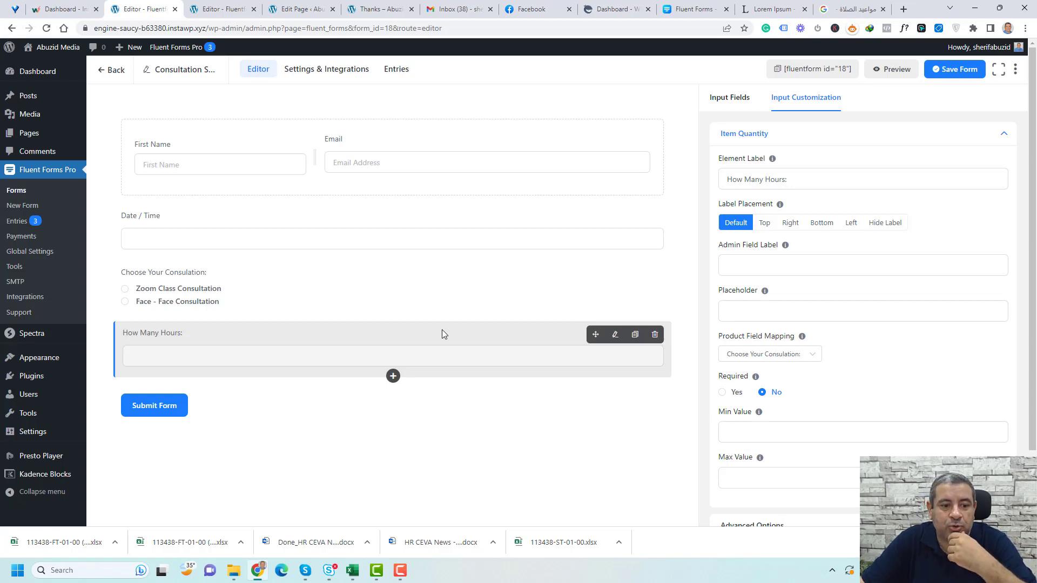
Step: Add a Subscription field between the consultation choices and the How Many Hours field
{"action": "left_click", "coordinate": [724, 103]}
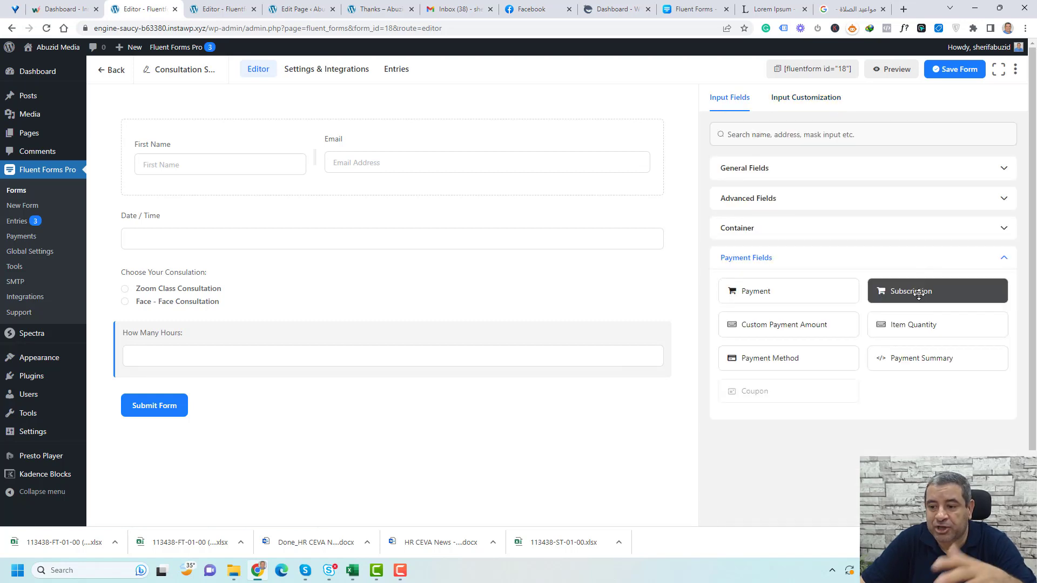
{"action": "left_click_drag", "start_coordinate": [921, 293], "coordinate": [270, 334]}
{"action": "left_click_drag", "start_coordinate": [270, 331], "coordinate": [270, 329]}
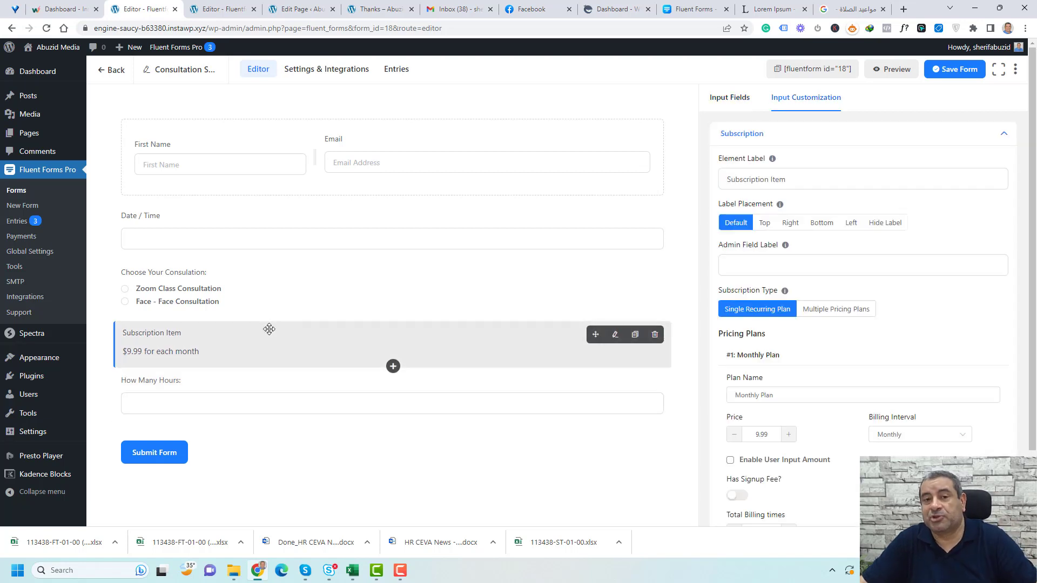
Step: Try the Multiple Pricing Plans type on the Subscription field, revert to Single Recurring Plan and delete the field
{"action": "left_click", "coordinate": [853, 310]}
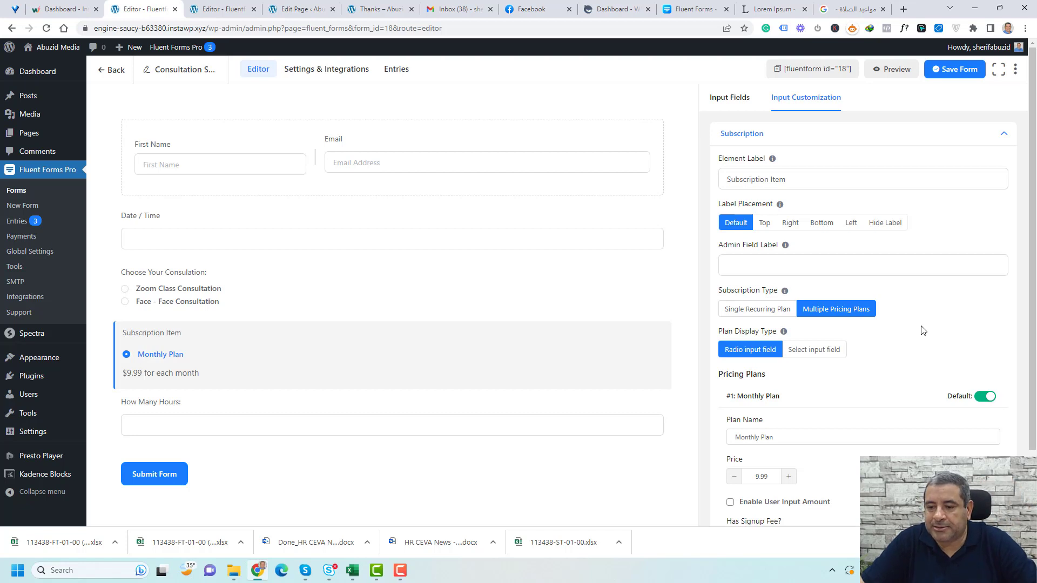
{"action": "left_click", "coordinate": [782, 311]}
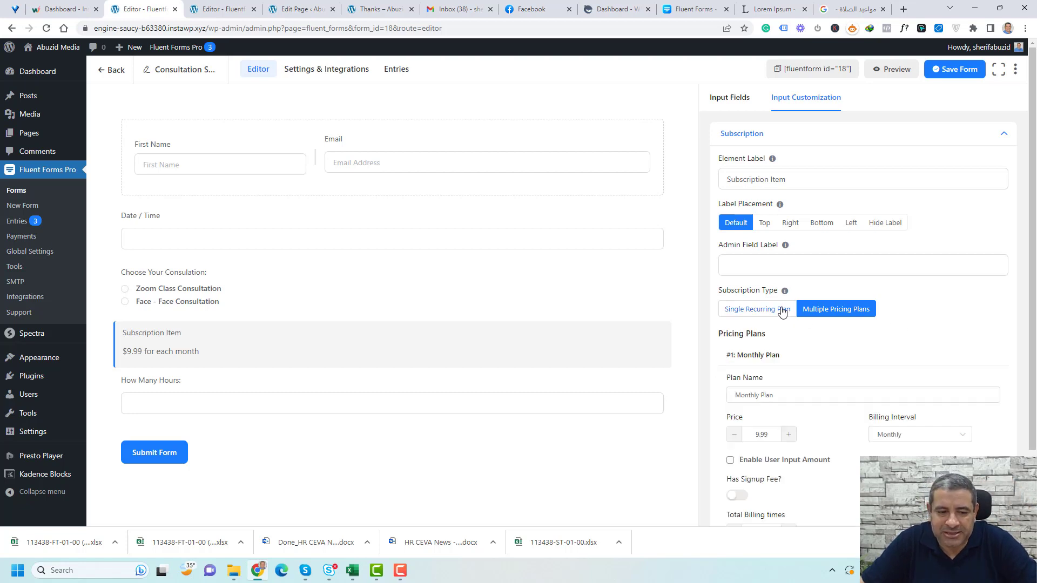
{"action": "mouse_move", "coordinate": [336, 345]}
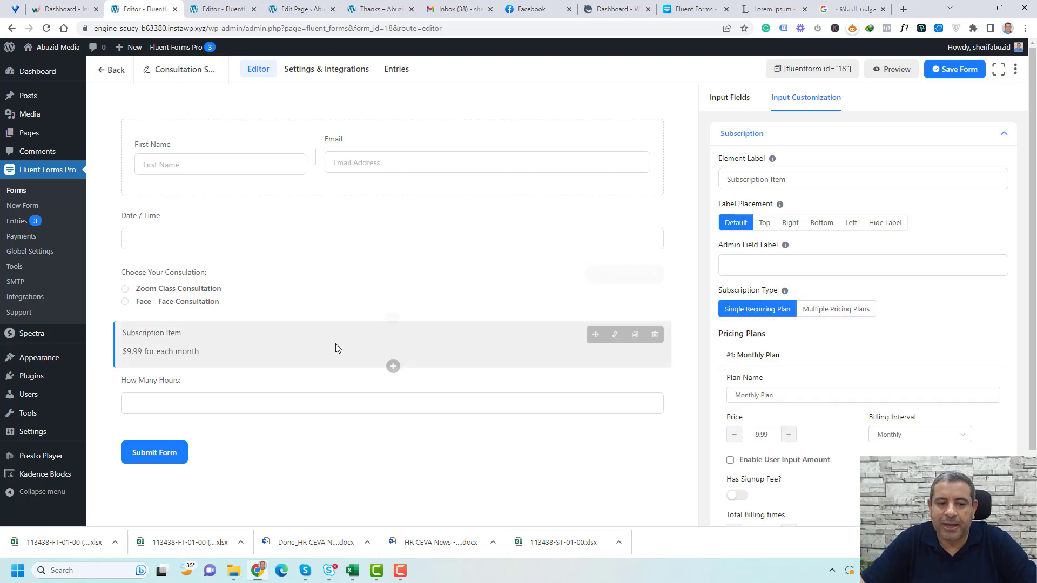
{"action": "left_click", "coordinate": [655, 336]}
{"action": "left_click", "coordinate": [598, 231]}
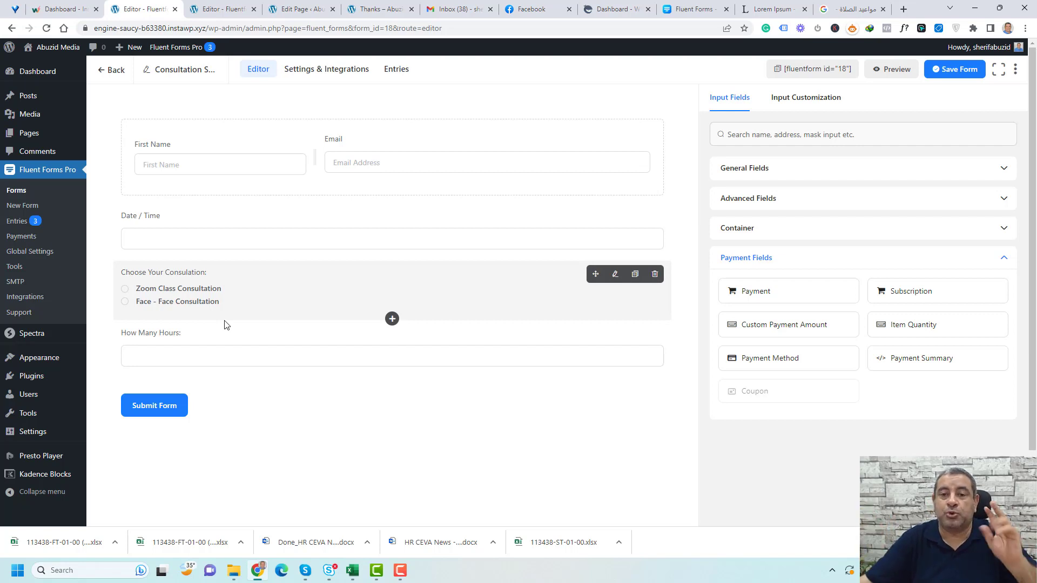
Step: Add a Two Column Container between the Date / Time field and the consultation choices
{"action": "left_click", "coordinate": [806, 104]}
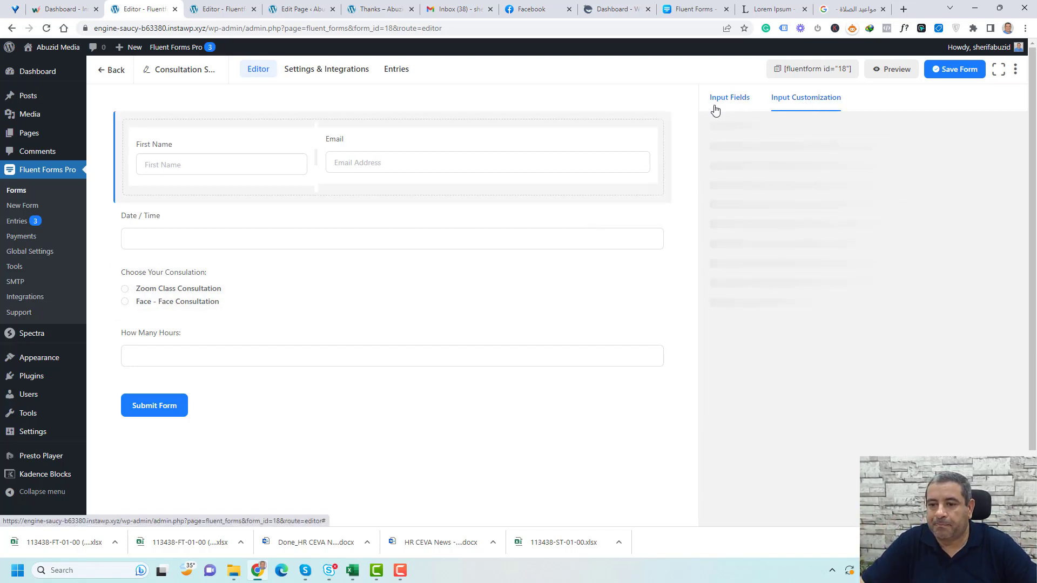
{"action": "left_click", "coordinate": [715, 105]}
{"action": "left_click", "coordinate": [1008, 260]}
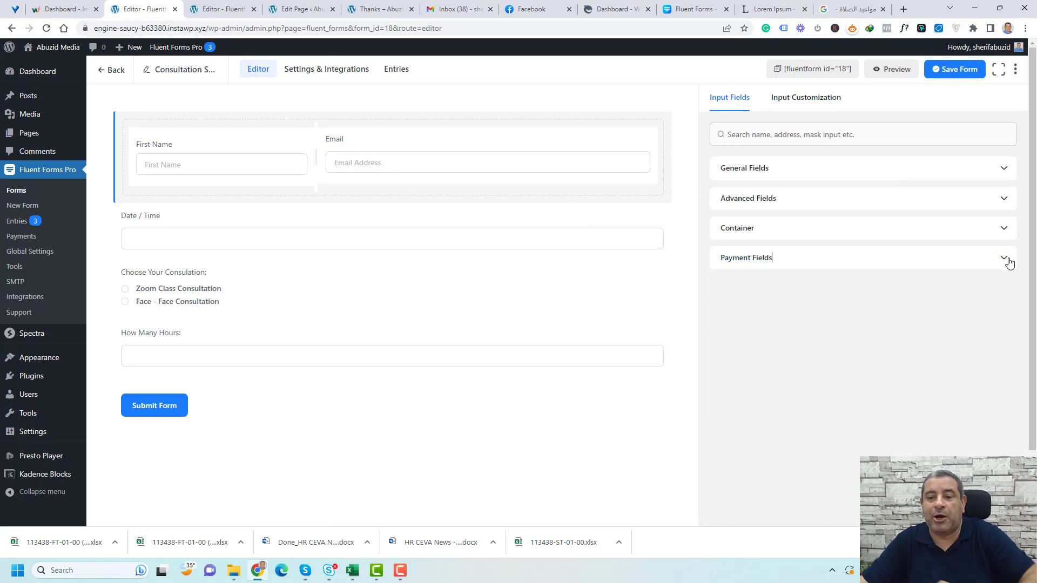
{"action": "left_click", "coordinate": [1005, 232]}
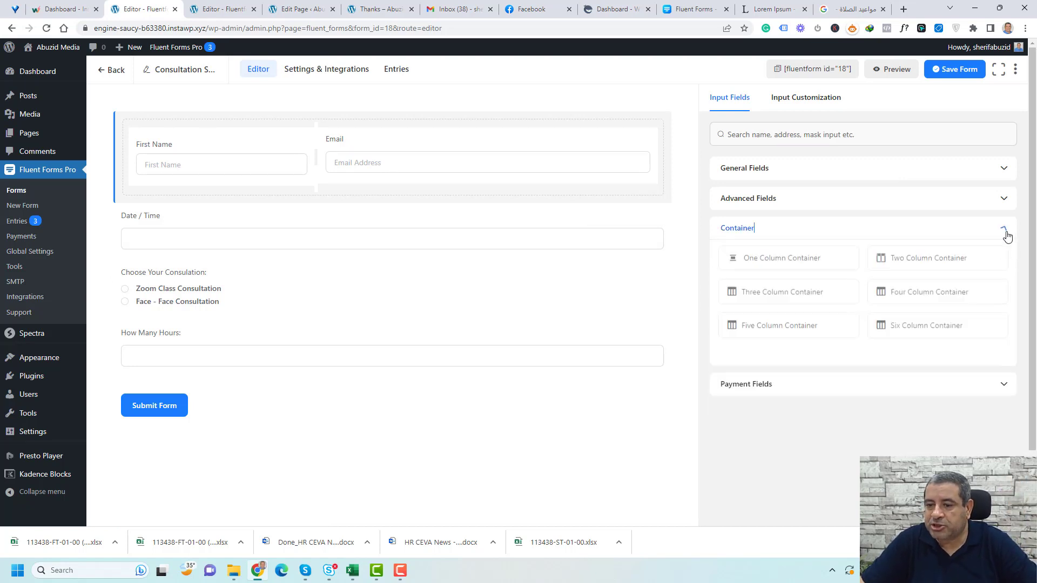
{"action": "left_click_drag", "start_coordinate": [935, 264], "coordinate": [324, 282]}
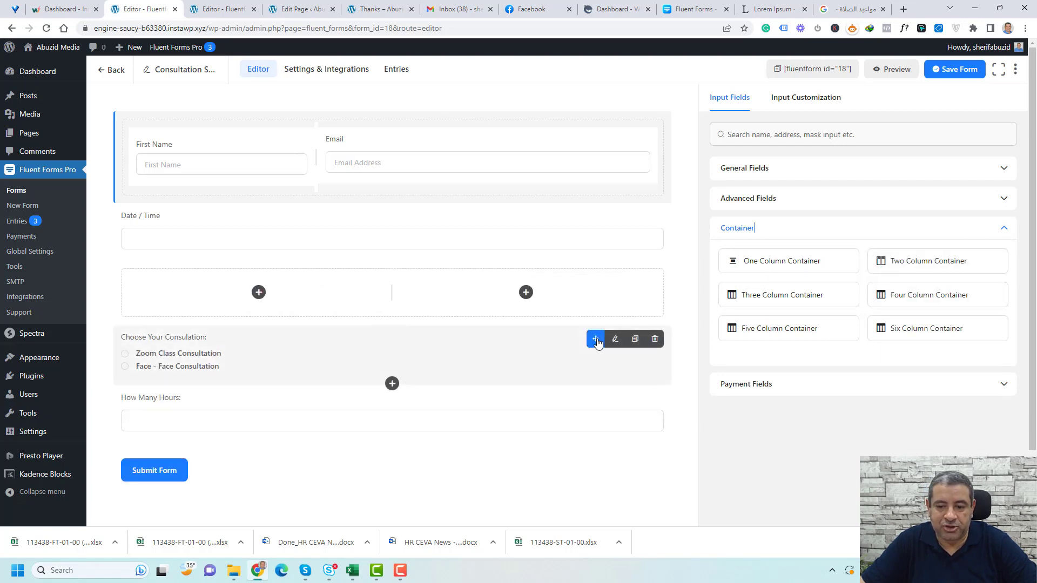
Step: Move the consultation choices into the container's first column and How Many Hours into its second, and save the form
{"action": "left_click_drag", "start_coordinate": [595, 339], "coordinate": [301, 290]}
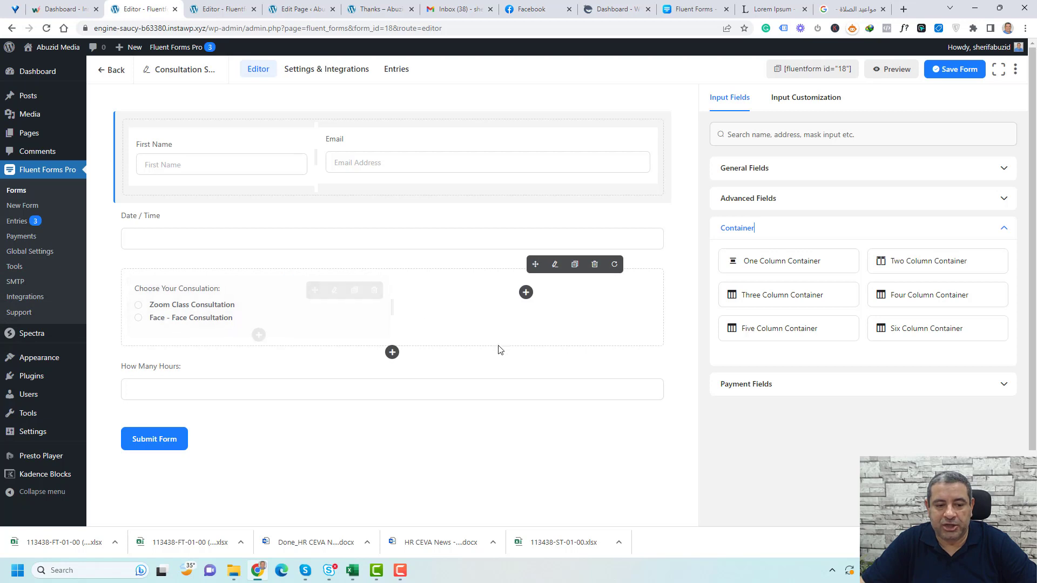
{"action": "left_click_drag", "start_coordinate": [596, 368], "coordinate": [552, 324]}
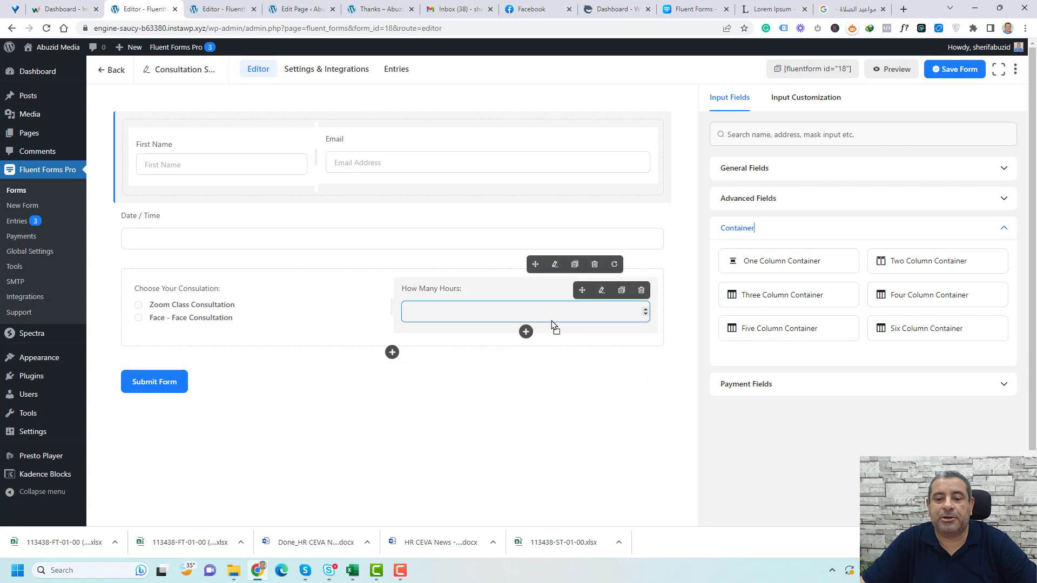
{"action": "left_click", "coordinate": [954, 68]}
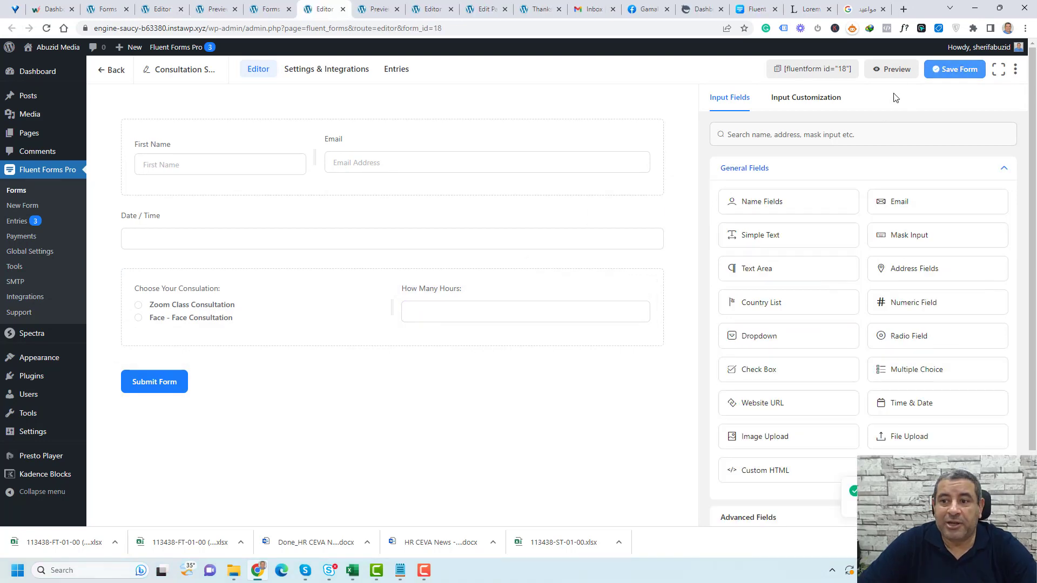
Step: Preview the form and test it with the date 01/06/2023, 3 hours and Zoom Class Consultation
{"action": "left_click", "coordinate": [896, 69]}
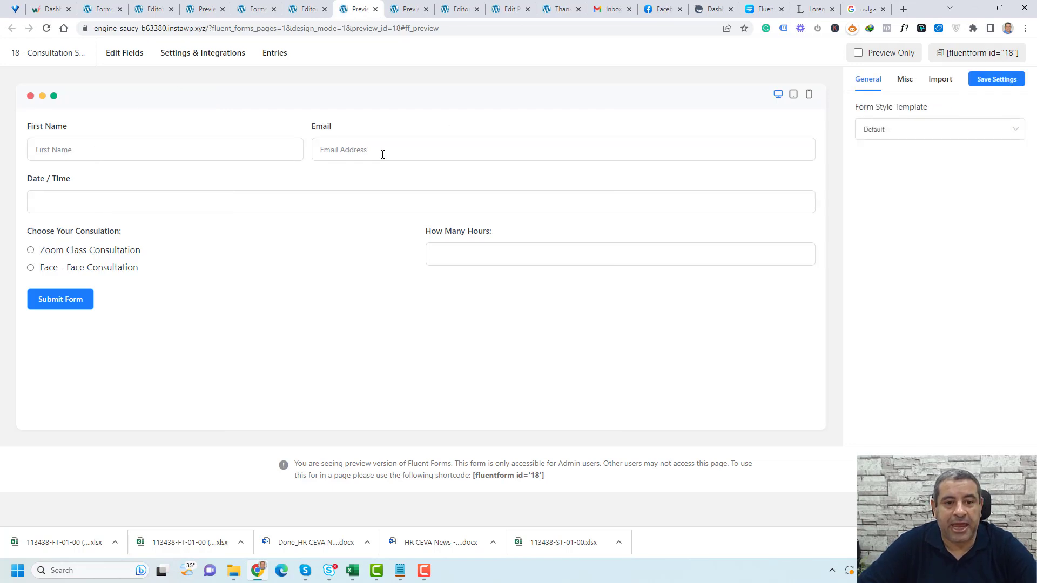
{"action": "left_click", "coordinate": [173, 202]}
{"action": "left_click", "coordinate": [132, 258]}
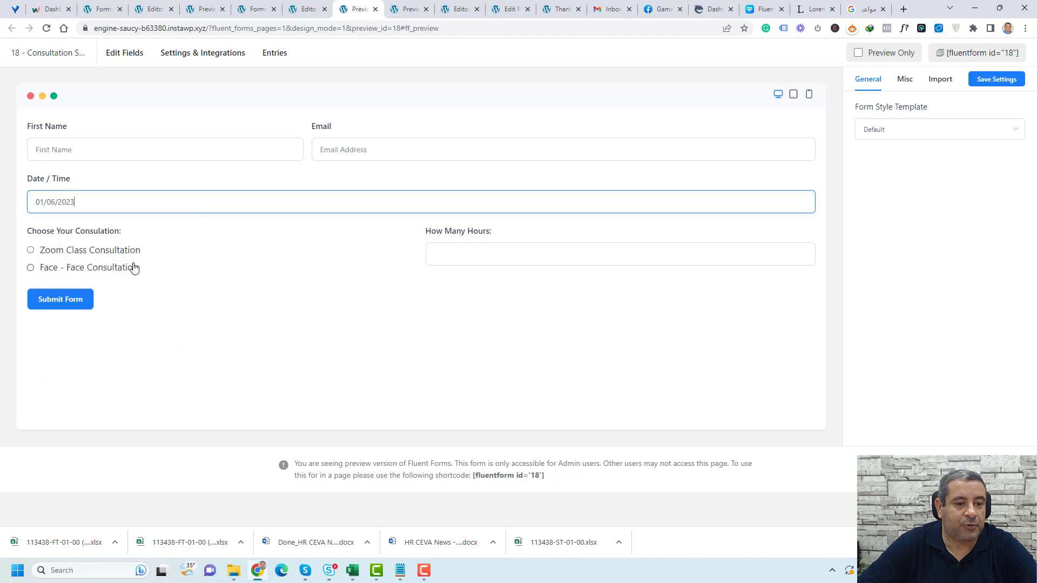
{"action": "left_click", "coordinate": [711, 255]}
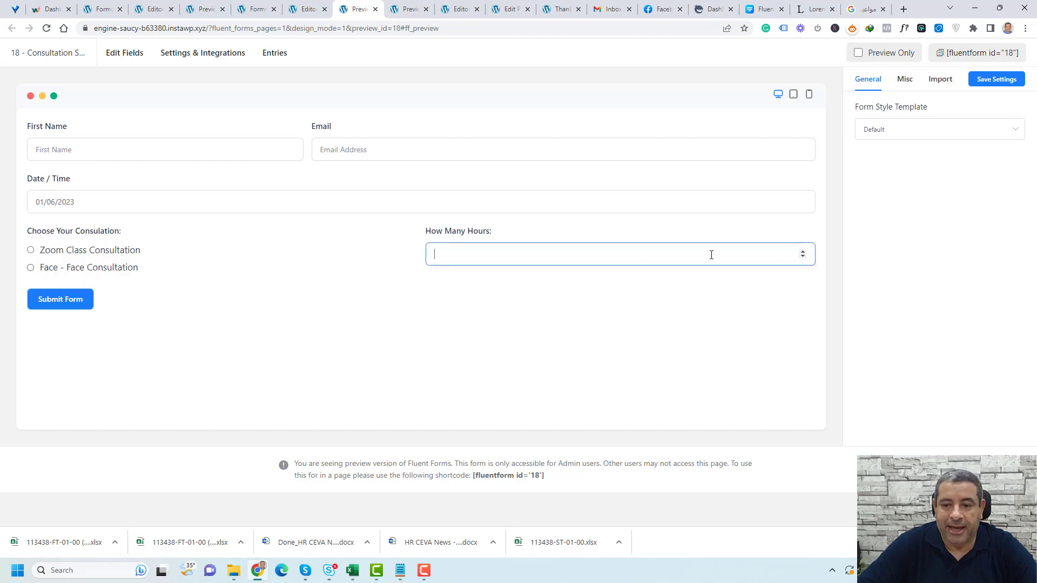
{"action": "left_click", "coordinate": [803, 252]}
{"action": "left_click", "coordinate": [802, 252]}
{"action": "left_click", "coordinate": [803, 252]}
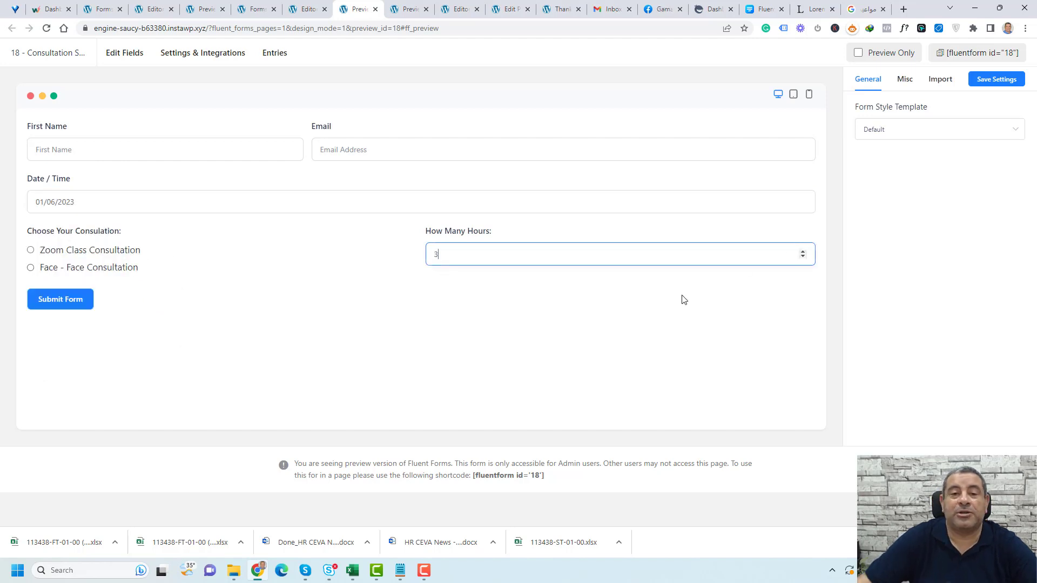
{"action": "left_click", "coordinate": [30, 251]}
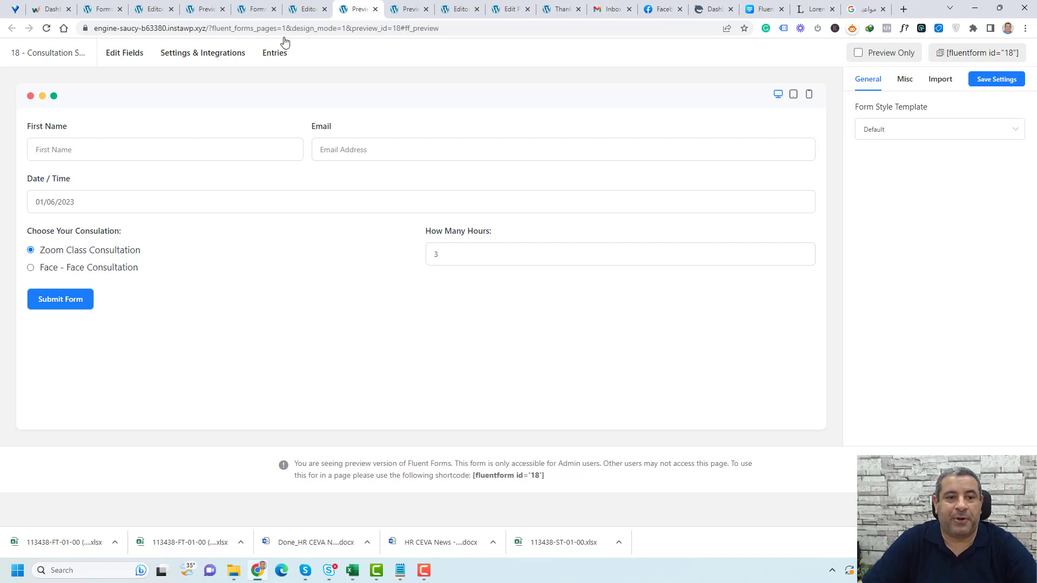
Step: Return to the form editor, set the submit button text to "Pay {payment_total}" and save the form
{"action": "left_click", "coordinate": [279, 8]}
{"action": "left_click", "coordinate": [303, 8]}
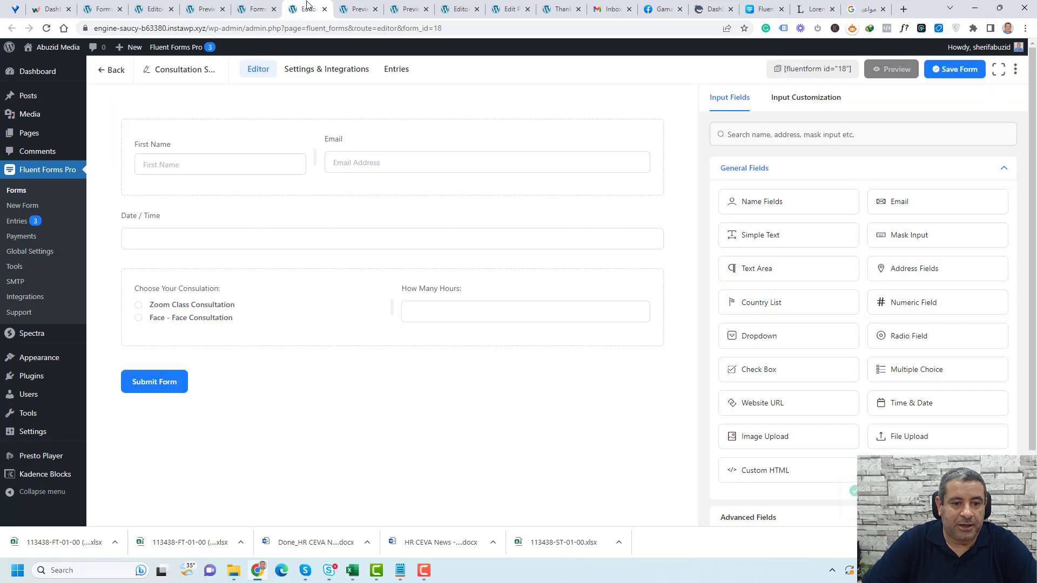
{"action": "left_click", "coordinate": [226, 394]}
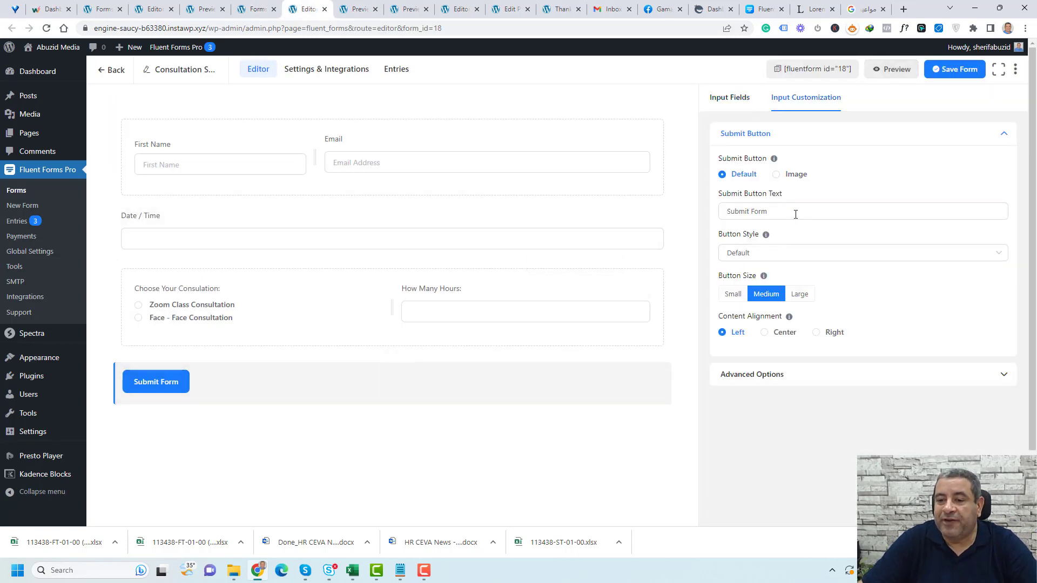
{"action": "triple_click", "coordinate": [796, 212]}
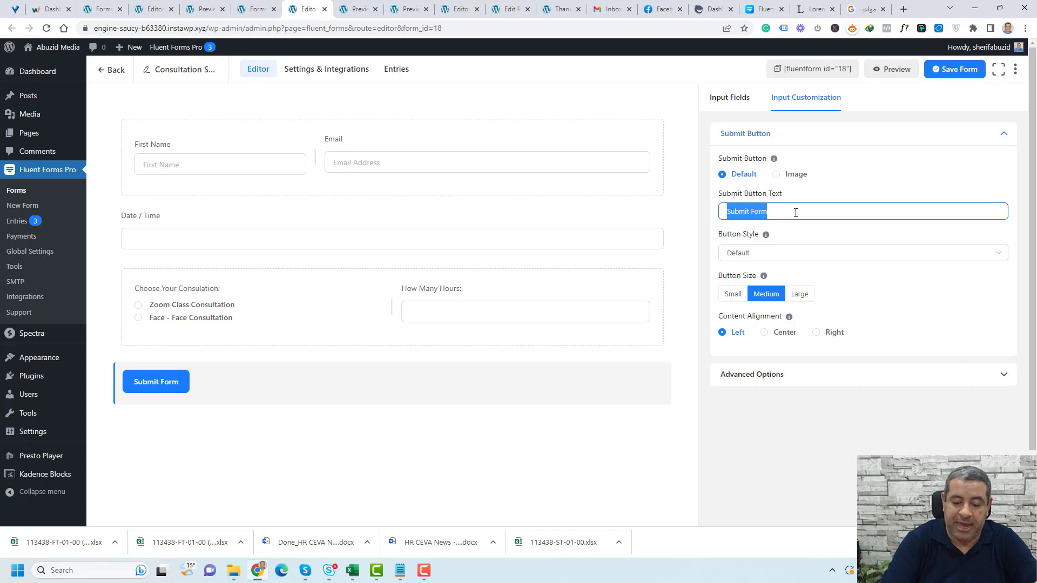
{"action": "type", "text": "Pay"}
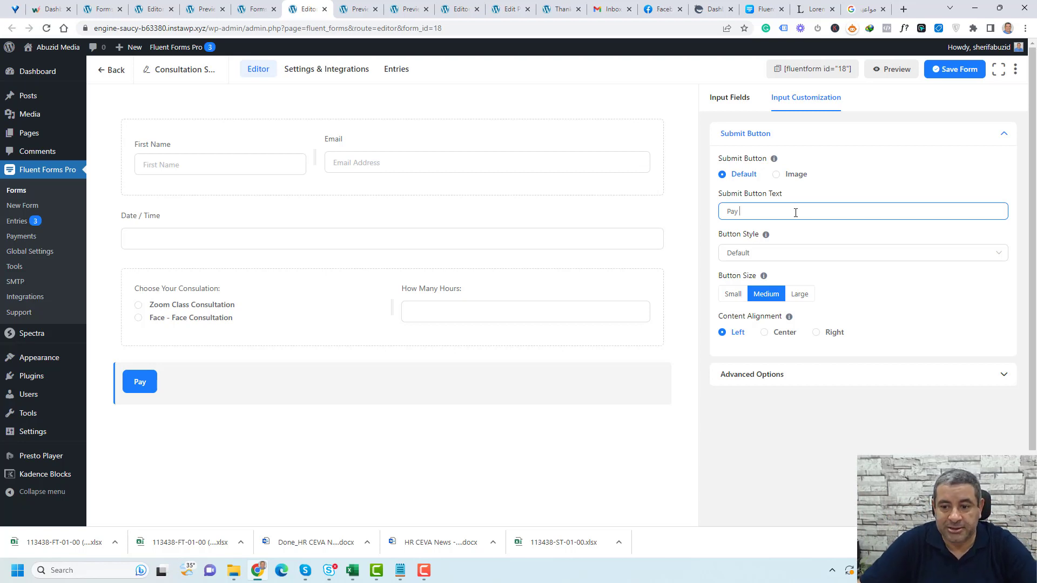
{"action": "type", "text": "{payment_total}"}
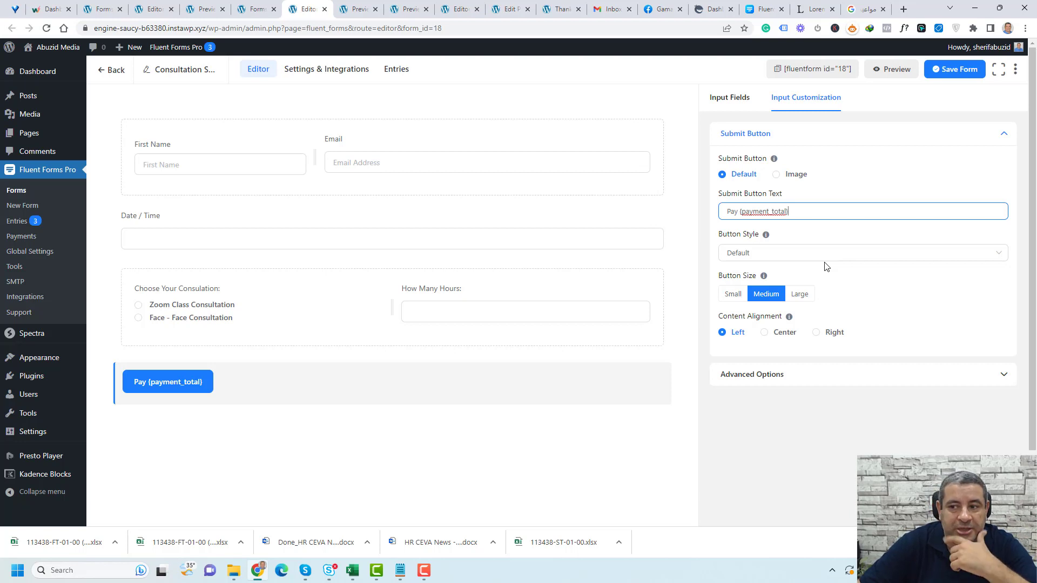
{"action": "left_click", "coordinate": [972, 70]}
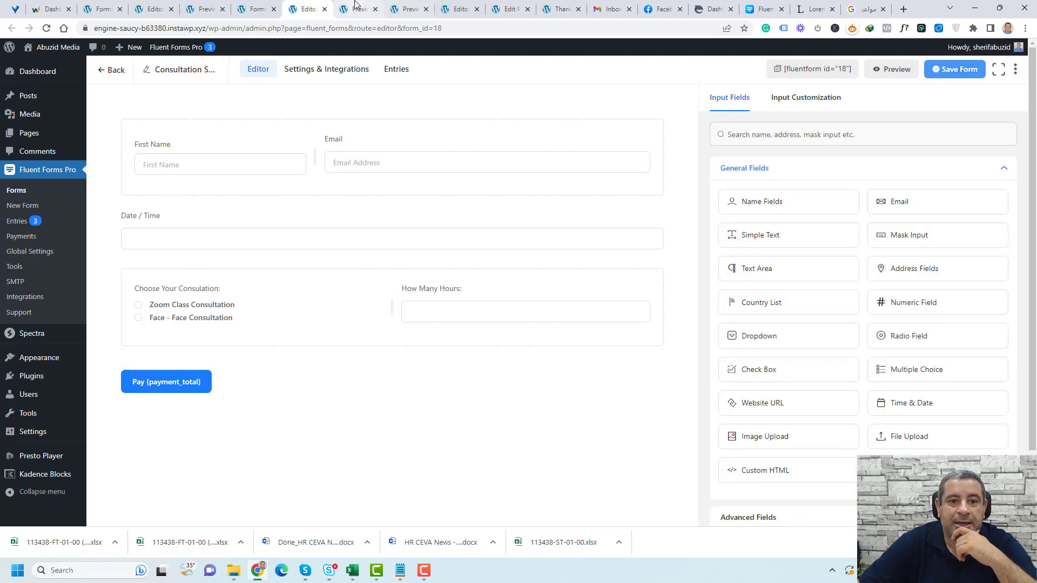
Step: Reload the form preview and test the payment button with Zoom Class Consultation and 7 hours
{"action": "left_click", "coordinate": [356, 7]}
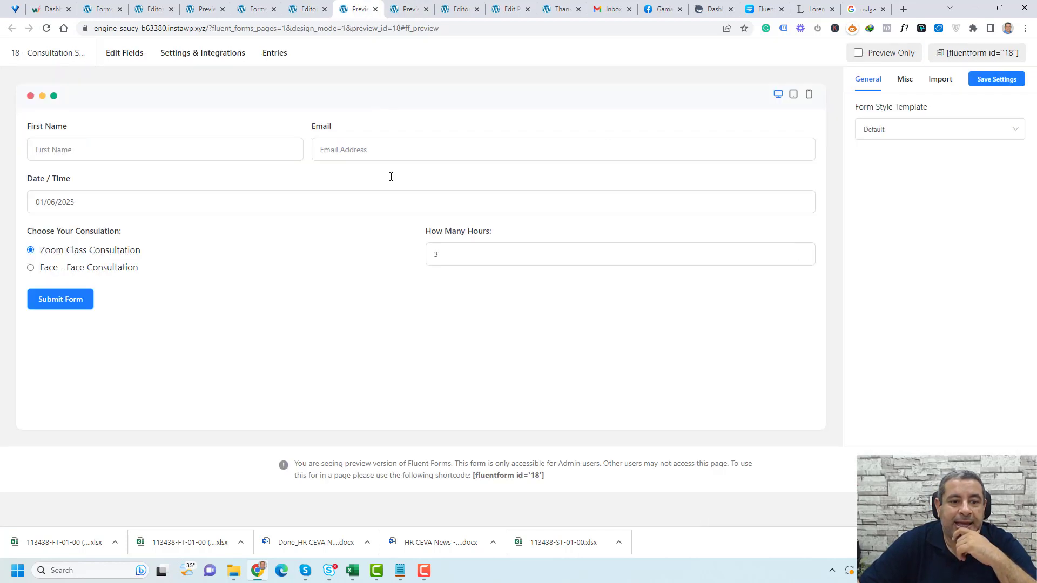
{"action": "left_click", "coordinate": [46, 28]}
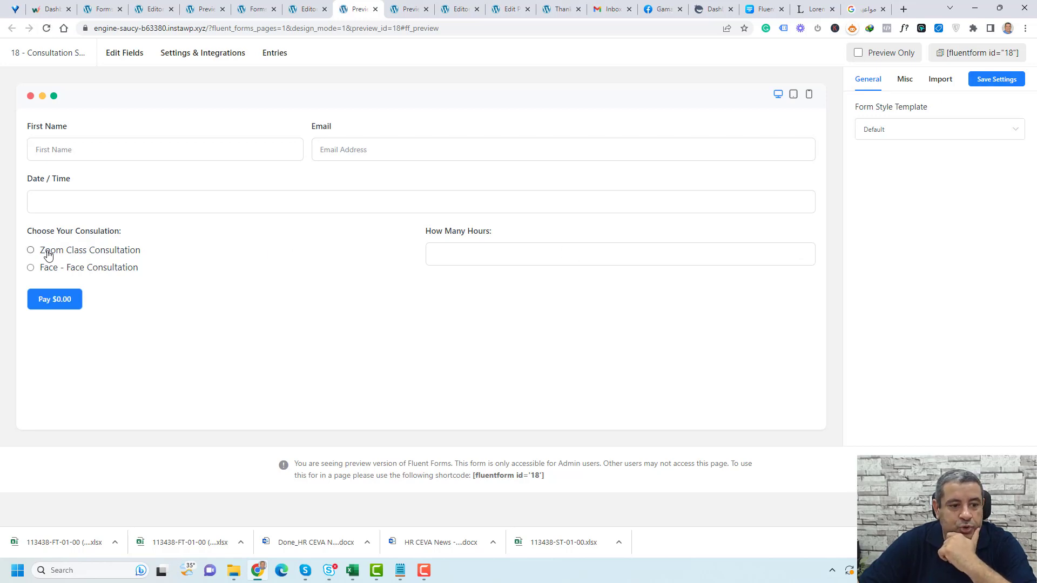
{"action": "left_click", "coordinate": [803, 252]}
{"action": "left_click", "coordinate": [803, 251]}
{"action": "left_click", "coordinate": [803, 251]}
{"action": "left_click", "coordinate": [803, 251]}
{"action": "left_click", "coordinate": [804, 252]}
{"action": "left_click", "coordinate": [803, 252]}
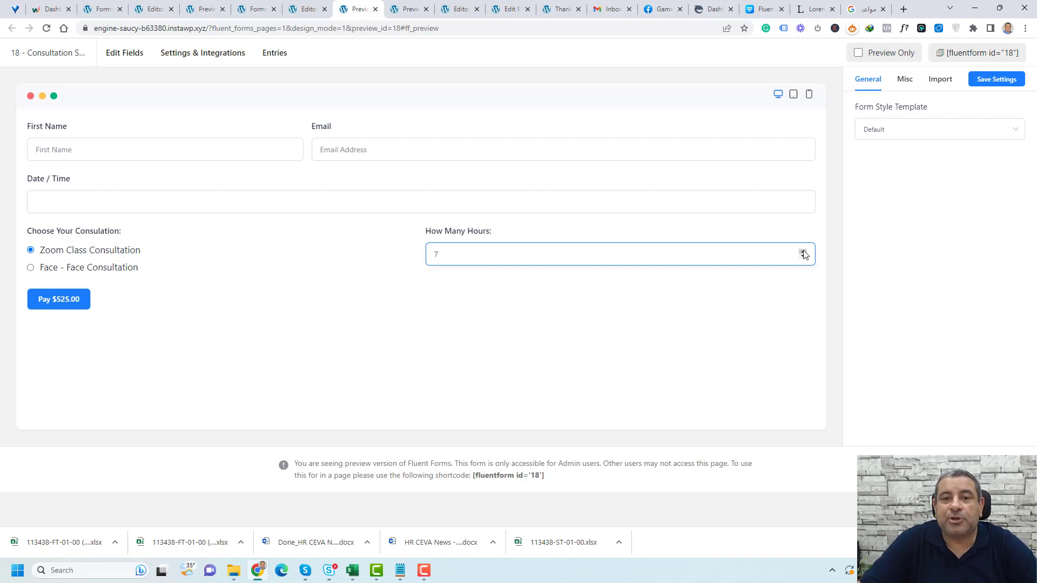
{"action": "left_click", "coordinate": [336, 270]}
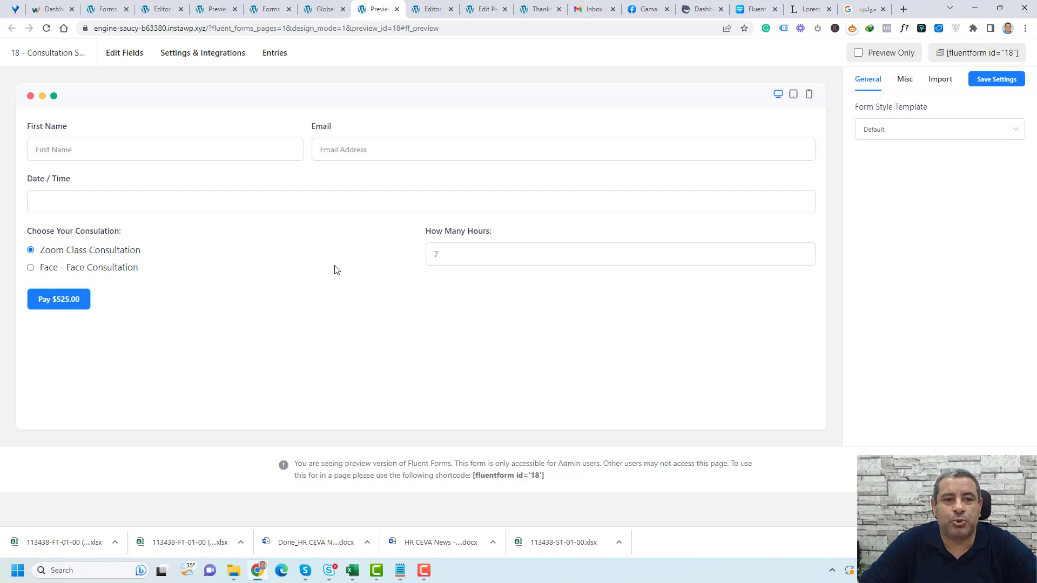
Step: Enable the Sendinblue module among the Fluent Forms integrations and open its API settings
{"action": "left_click", "coordinate": [163, 10]}
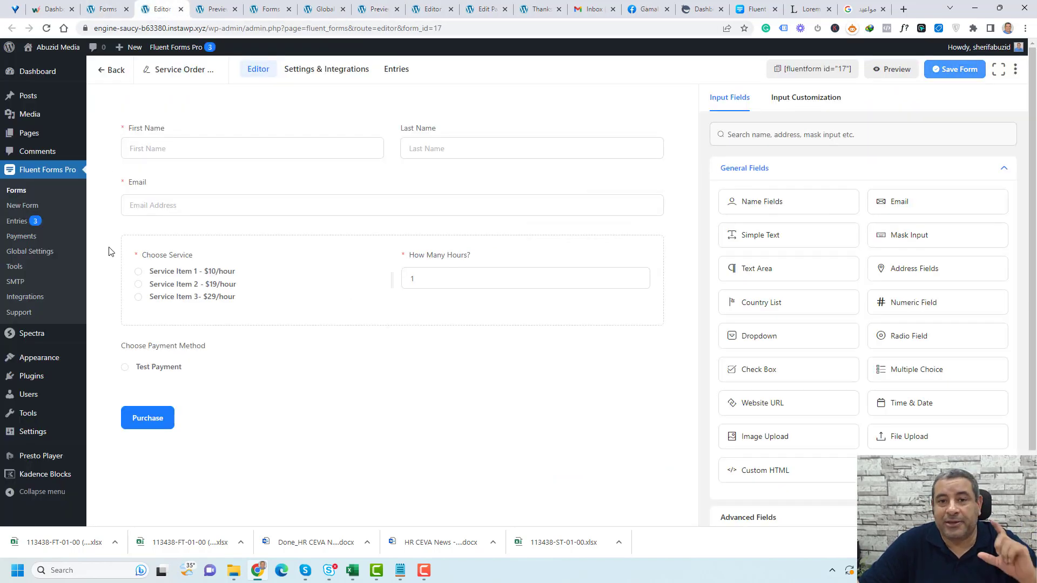
{"action": "left_click", "coordinate": [27, 298]}
{"action": "scroll", "coordinate": [593, 215], "scroll_direction": "down", "scroll_amount": 3}
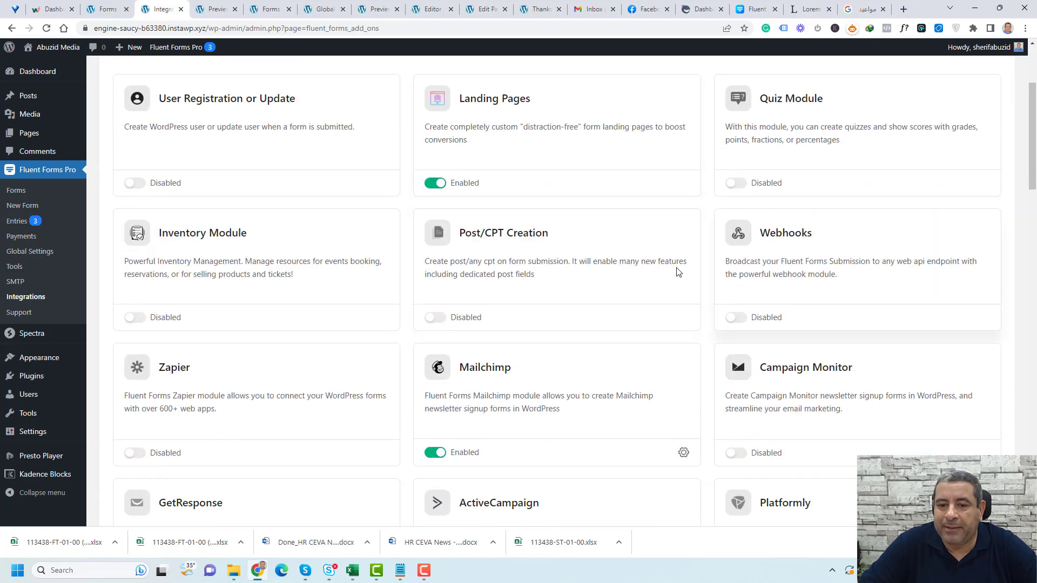
{"action": "scroll", "coordinate": [682, 272], "scroll_direction": "down", "scroll_amount": 1}
{"action": "scroll", "coordinate": [682, 272], "scroll_direction": "down", "scroll_amount": 3}
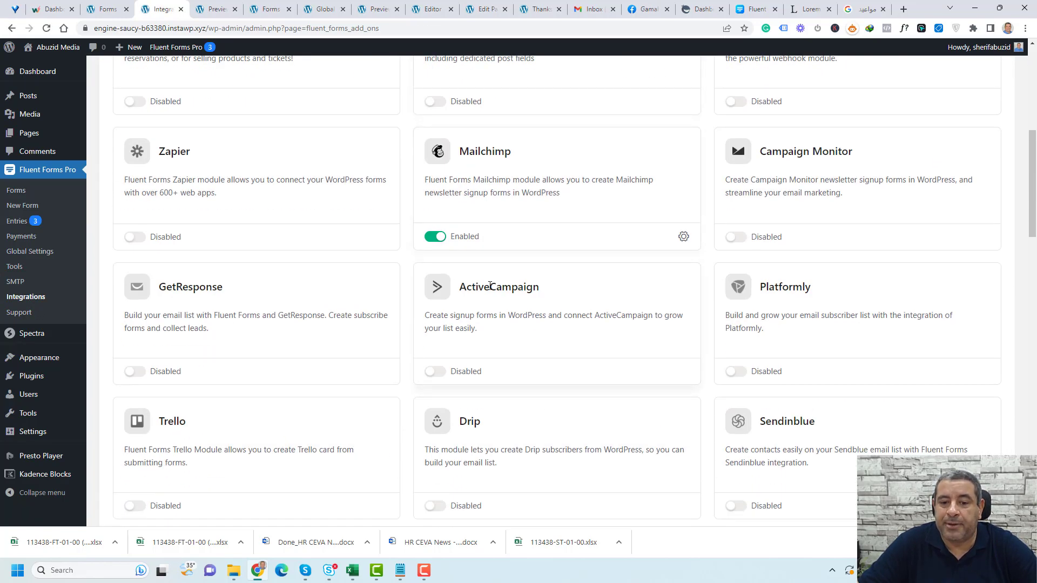
{"action": "scroll", "coordinate": [797, 322], "scroll_direction": "down", "scroll_amount": 4}
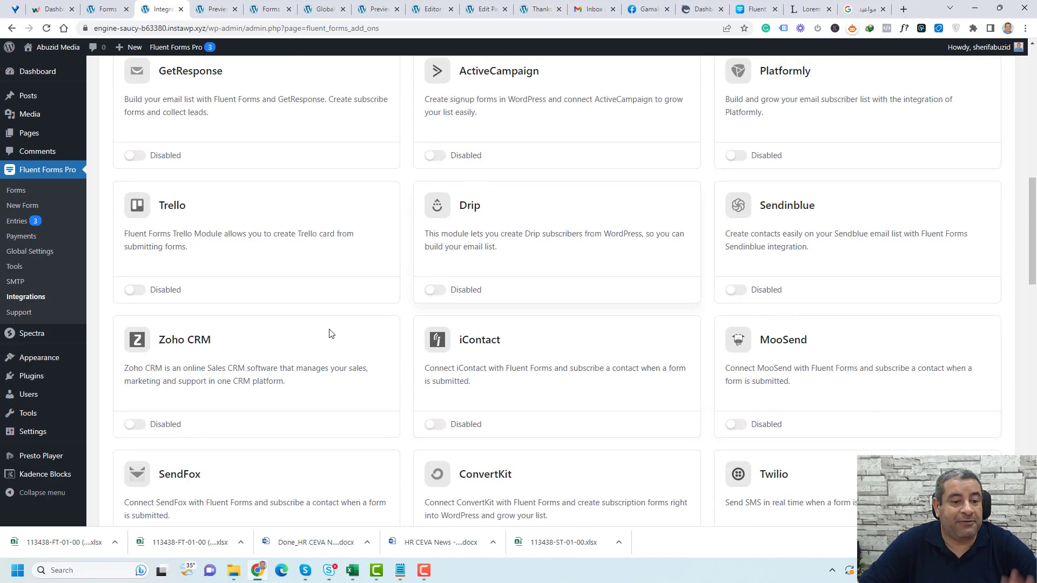
{"action": "scroll", "coordinate": [331, 334], "scroll_direction": "up", "scroll_amount": 2}
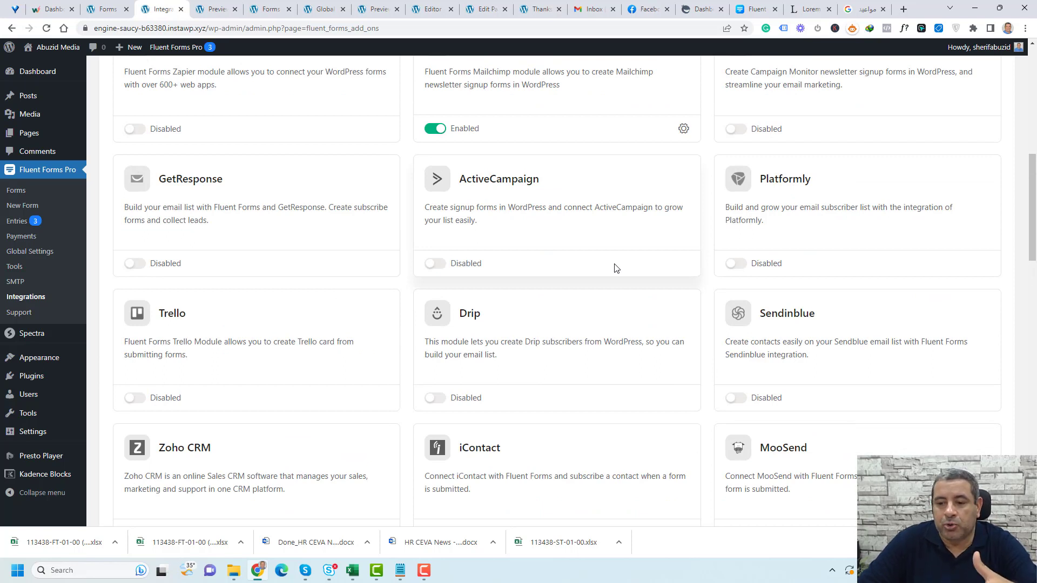
{"action": "left_click", "coordinate": [736, 398]}
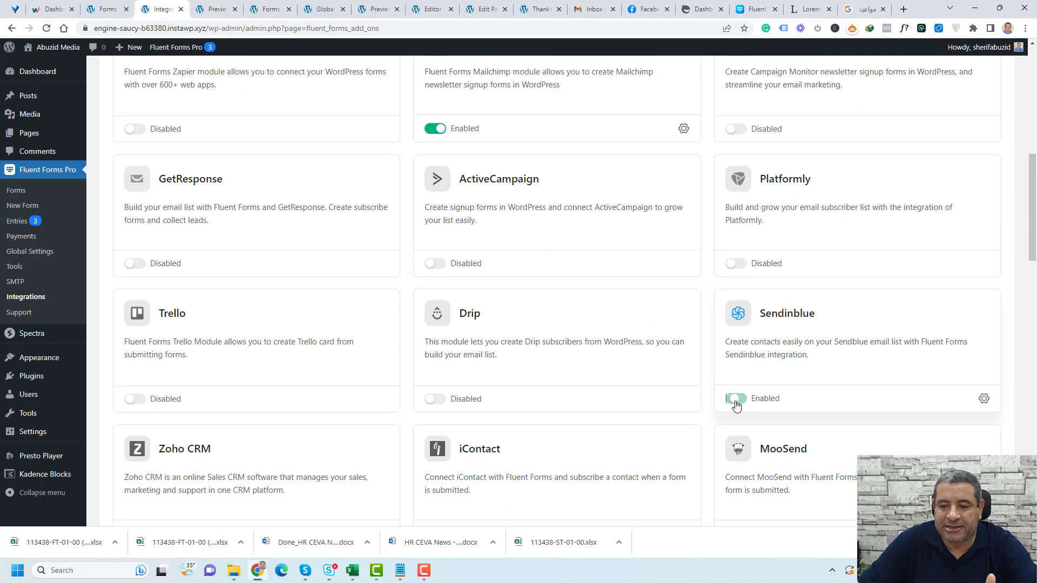
{"action": "left_click", "coordinate": [985, 401]}
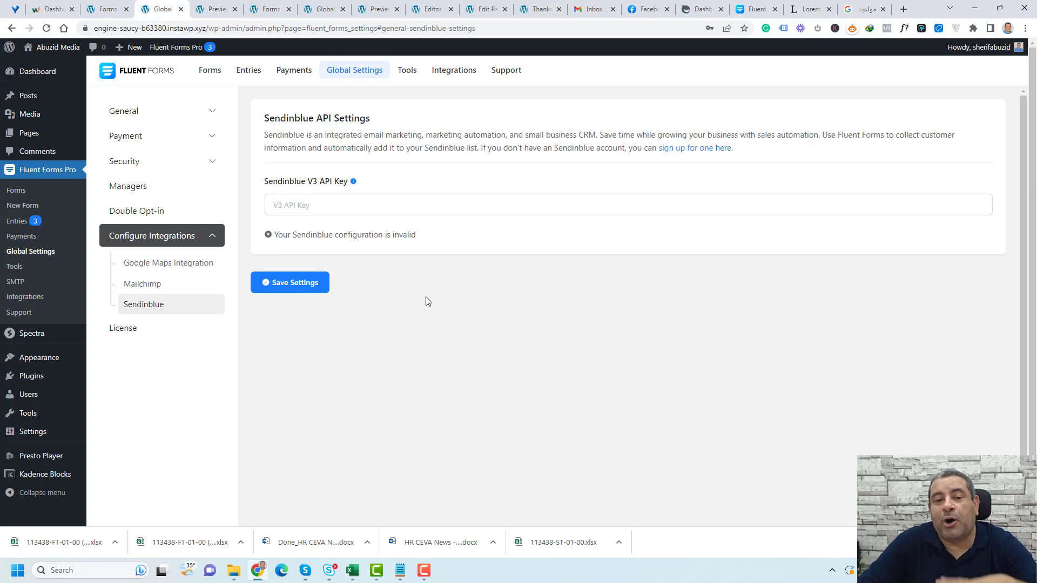
{"action": "left_click", "coordinate": [377, 9]}
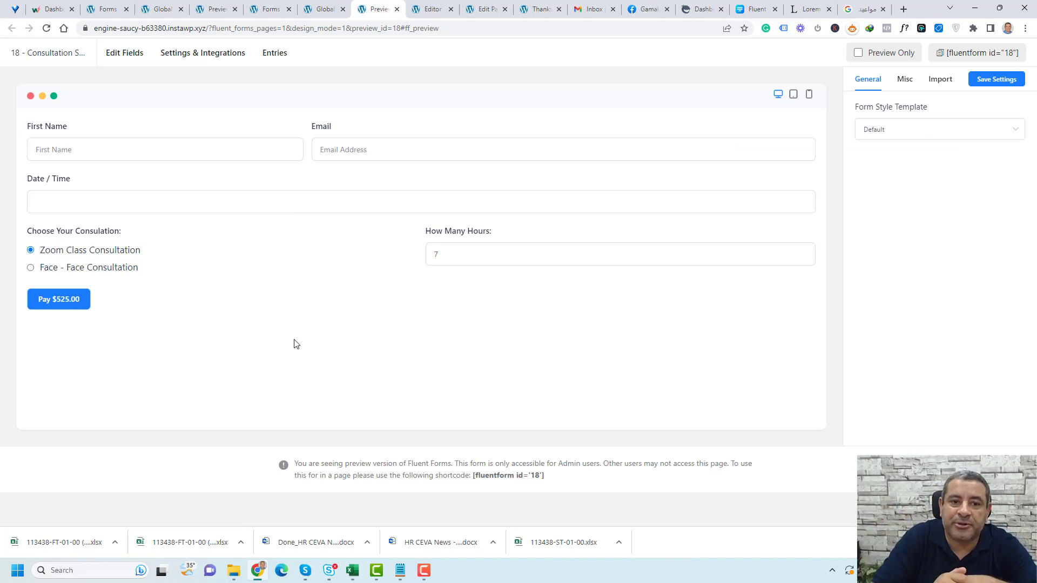
{"action": "left_click", "coordinate": [157, 10]}
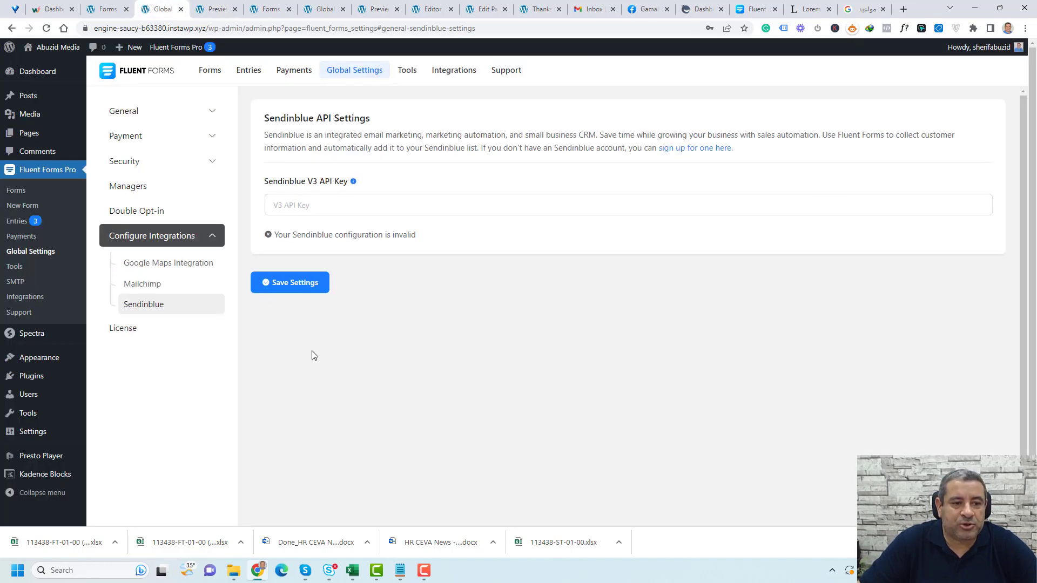
Step: Create a new WordPress page titled "Consultation Fees"
{"action": "mouse_move", "coordinate": [38, 135]}
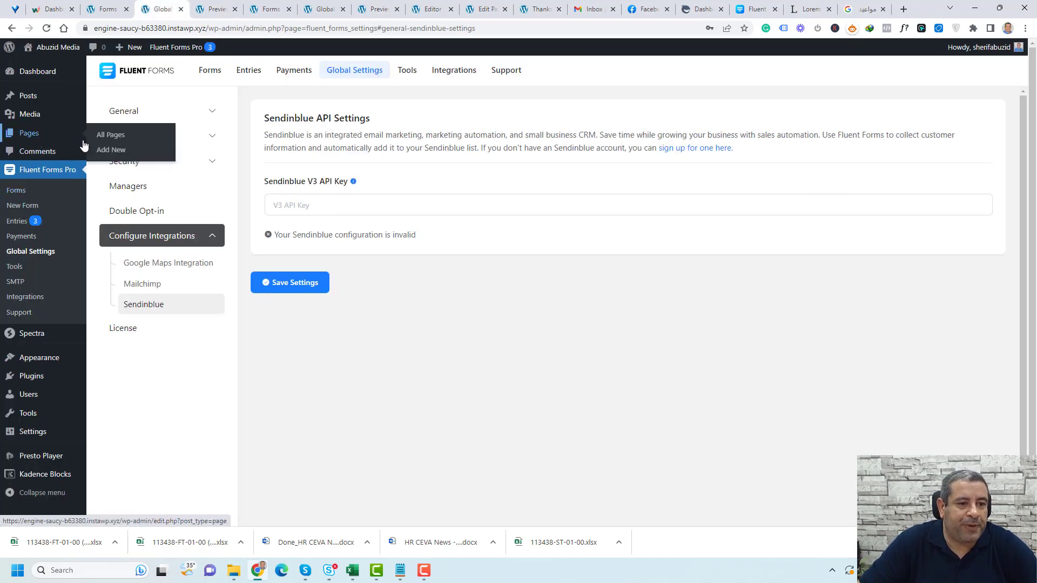
{"action": "left_click", "coordinate": [107, 153]}
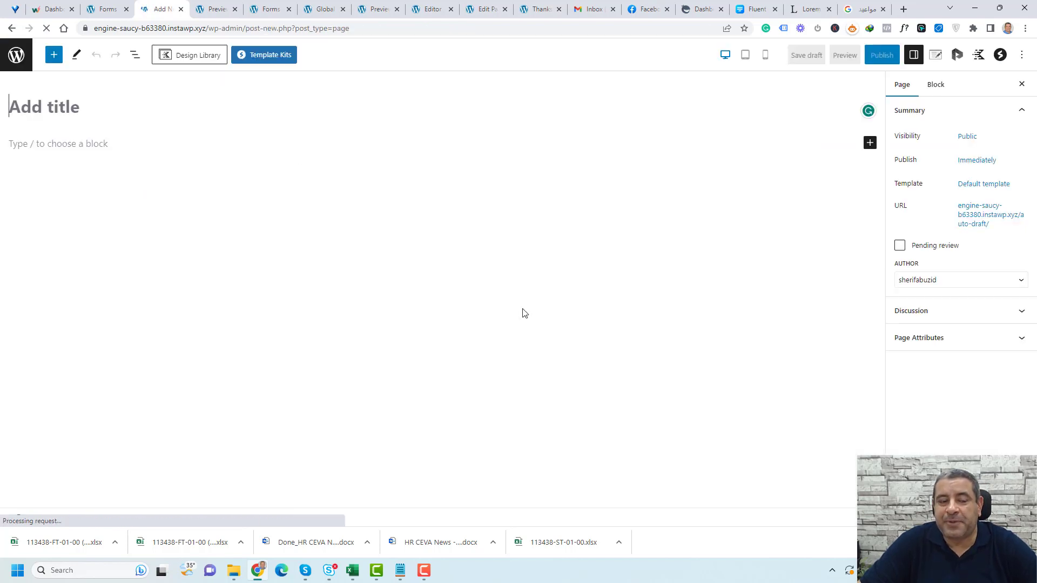
{"action": "type", "text": "Consultation Fees"}
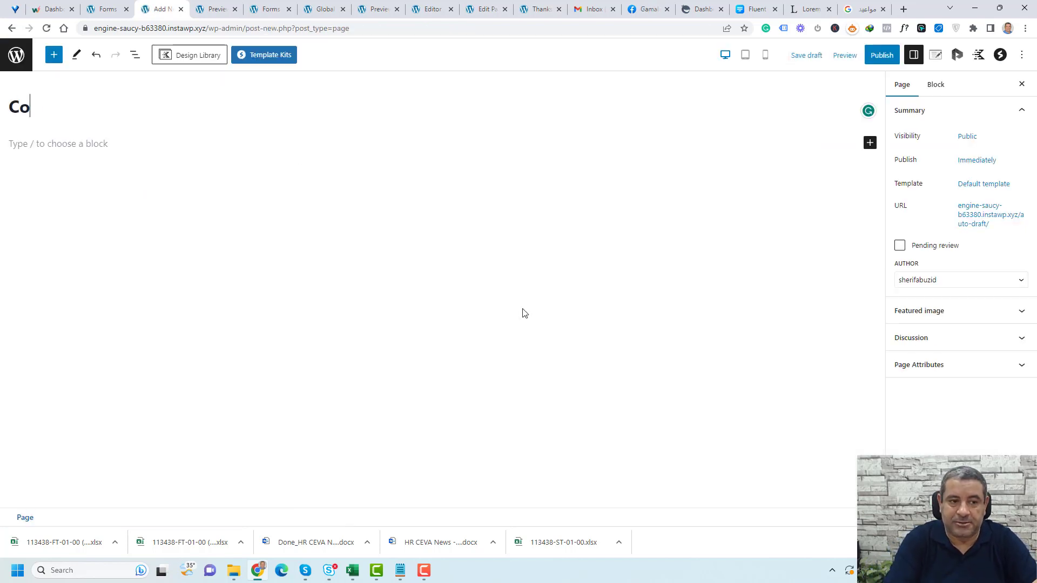
{"action": "key", "text": "Return"}
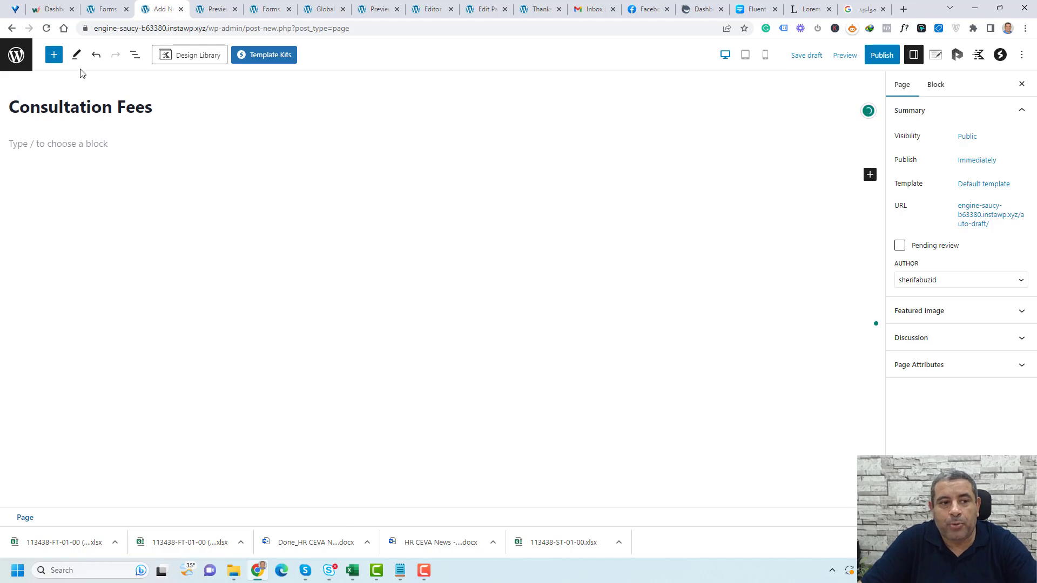
Step: Find the Fluent Forms block by searching for "fluent" and add it to the page below the title
{"action": "left_click", "coordinate": [53, 57]}
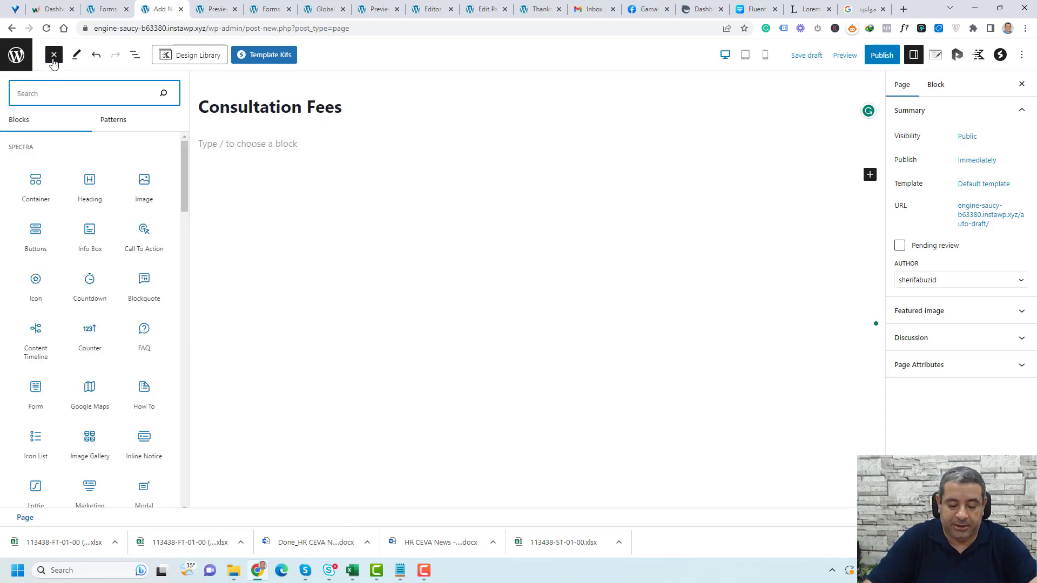
{"action": "type", "text": "fluent"}
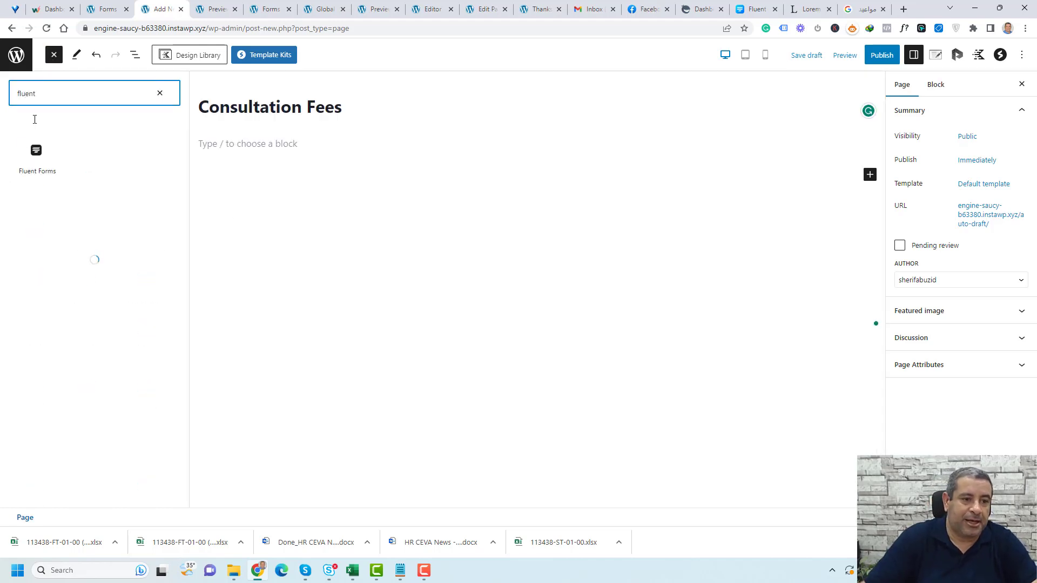
{"action": "left_click_drag", "start_coordinate": [36, 154], "coordinate": [324, 157]}
{"action": "left_click_drag", "start_coordinate": [404, 154], "coordinate": [405, 158]}
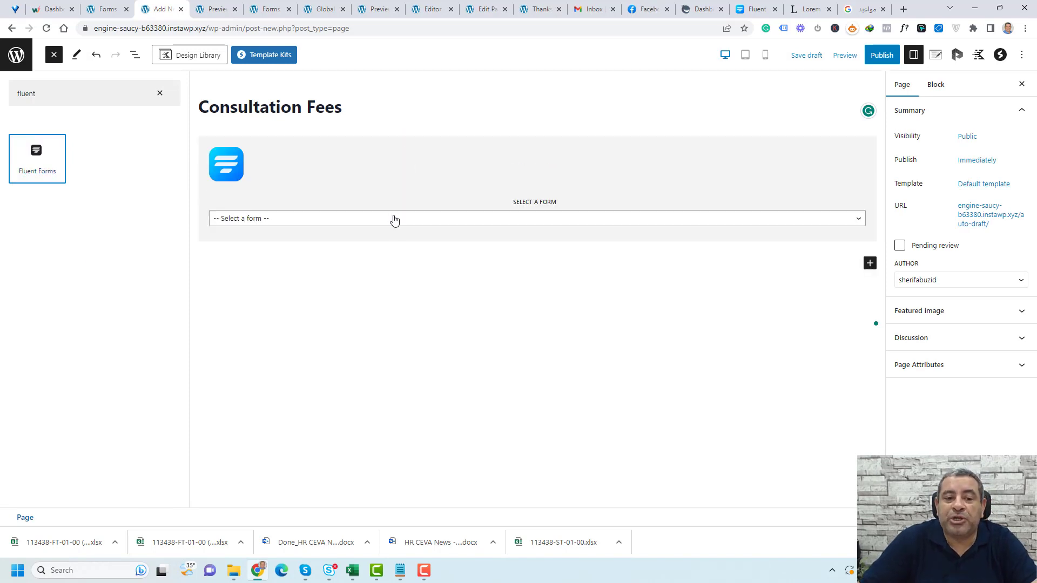
Step: Publish the page and update it with the Consultation Service form selected in the Fluent Forms block
{"action": "left_click", "coordinate": [395, 221]}
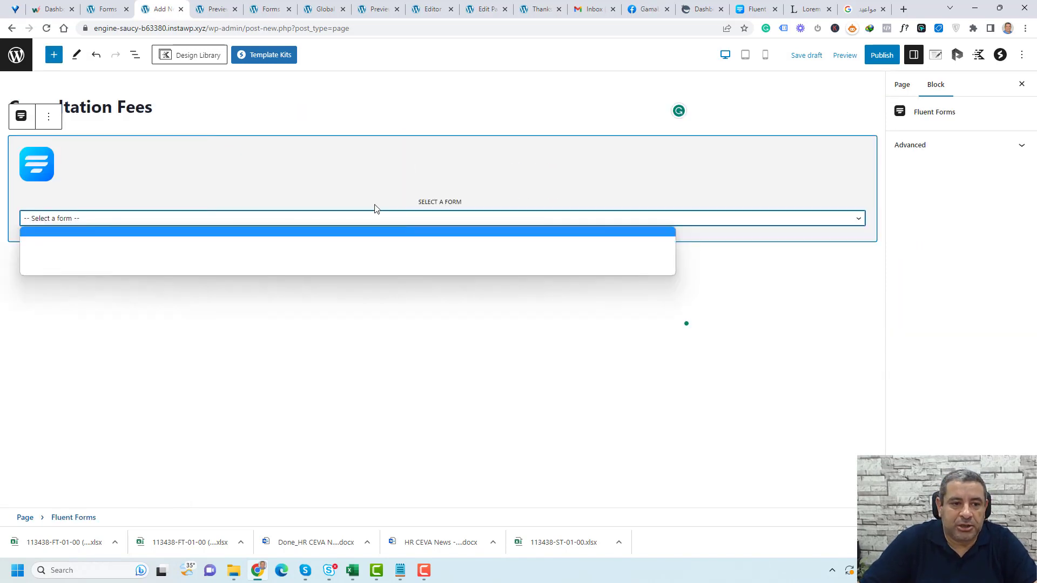
{"action": "left_click", "coordinate": [357, 115]}
{"action": "left_click", "coordinate": [881, 55]}
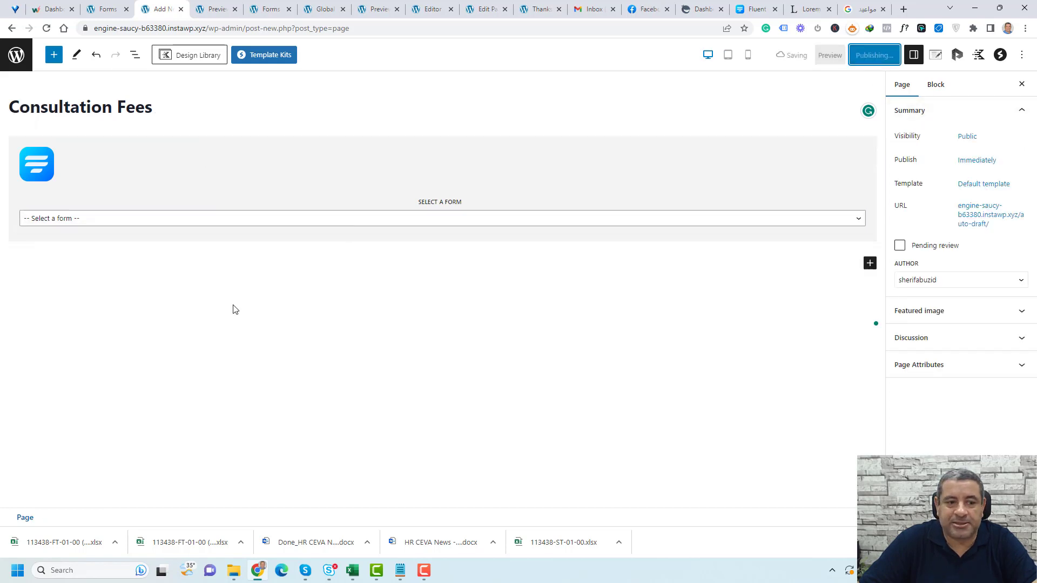
{"action": "left_click", "coordinate": [131, 221]}
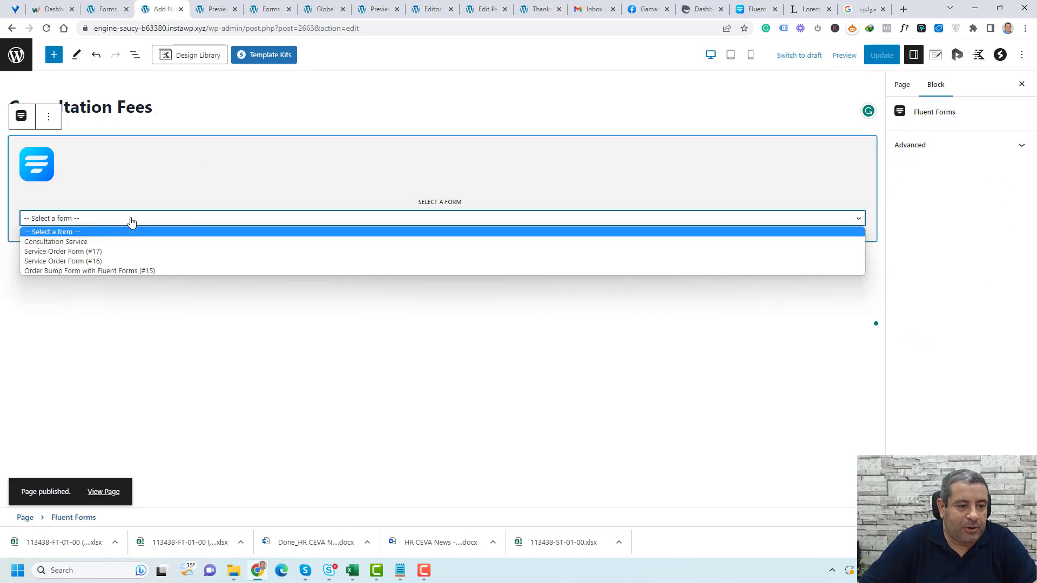
{"action": "left_click", "coordinate": [119, 244]}
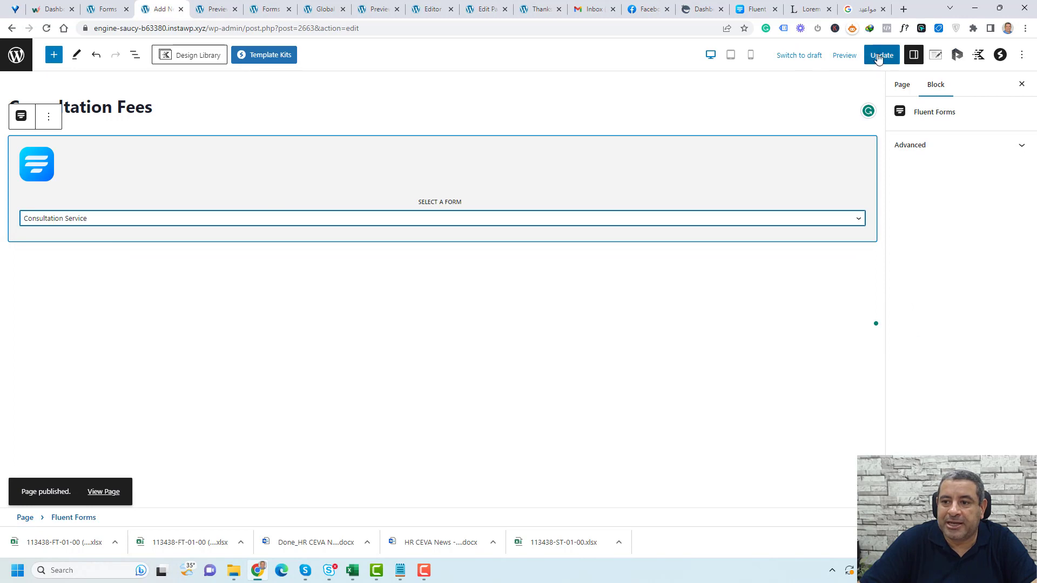
{"action": "left_click", "coordinate": [877, 57]}
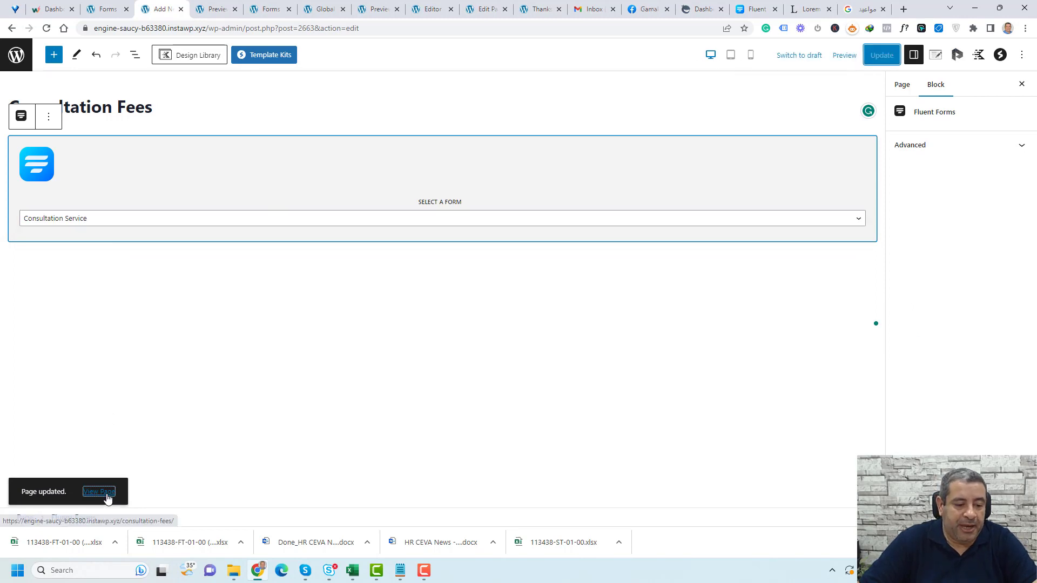
Step: View the published Consultation Fees page in a new browser tab and return to the form block in the page editor
{"action": "right_click", "coordinate": [107, 493]}
{"action": "left_click", "coordinate": [155, 341]}
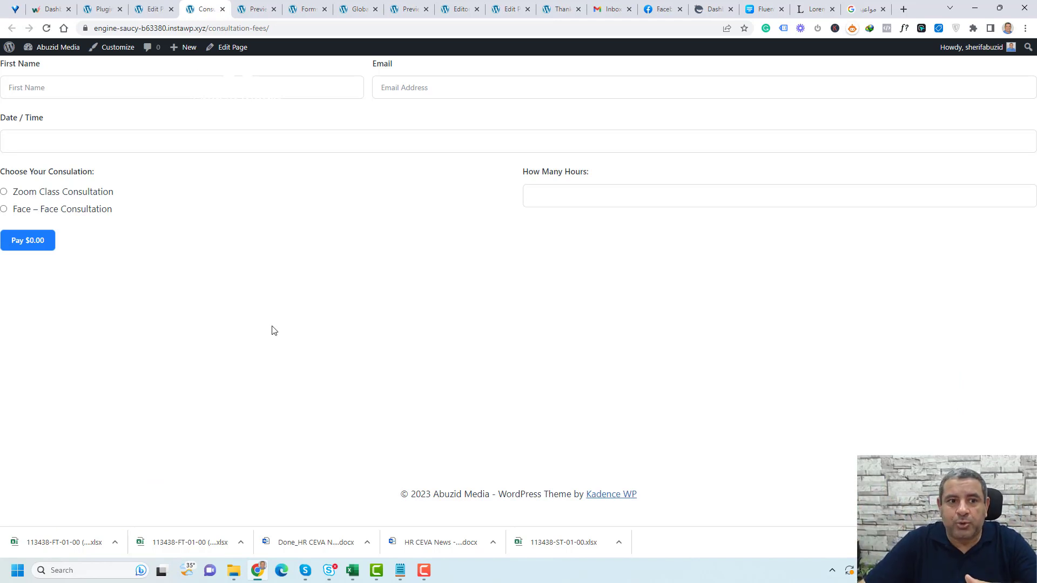
{"action": "left_click", "coordinate": [153, 10]}
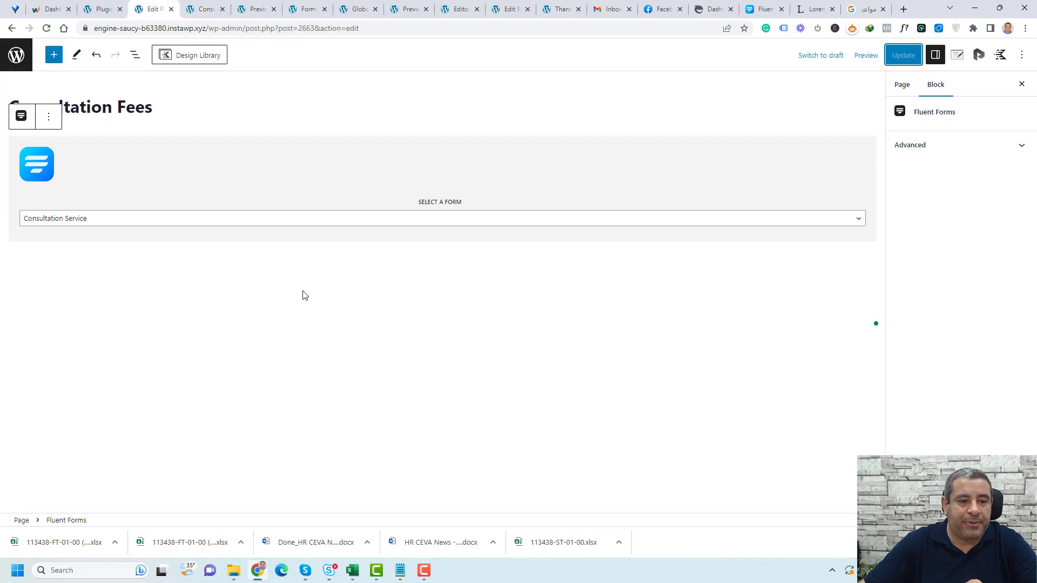
{"action": "left_click", "coordinate": [272, 169]}
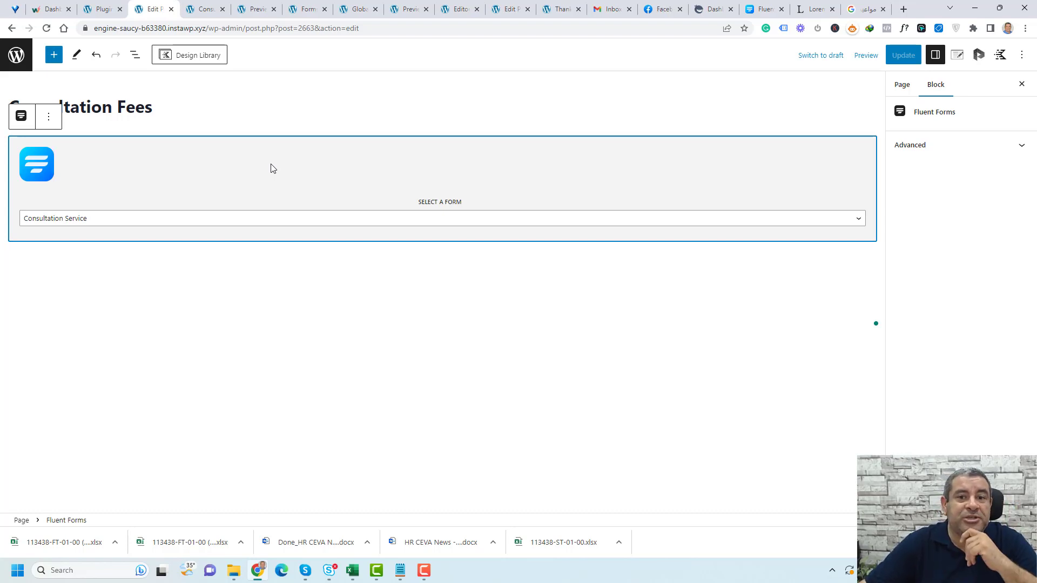
Step: Add a single-column Row Layout block below the form and move the Fluent Forms block into it
{"action": "left_click", "coordinate": [54, 55]}
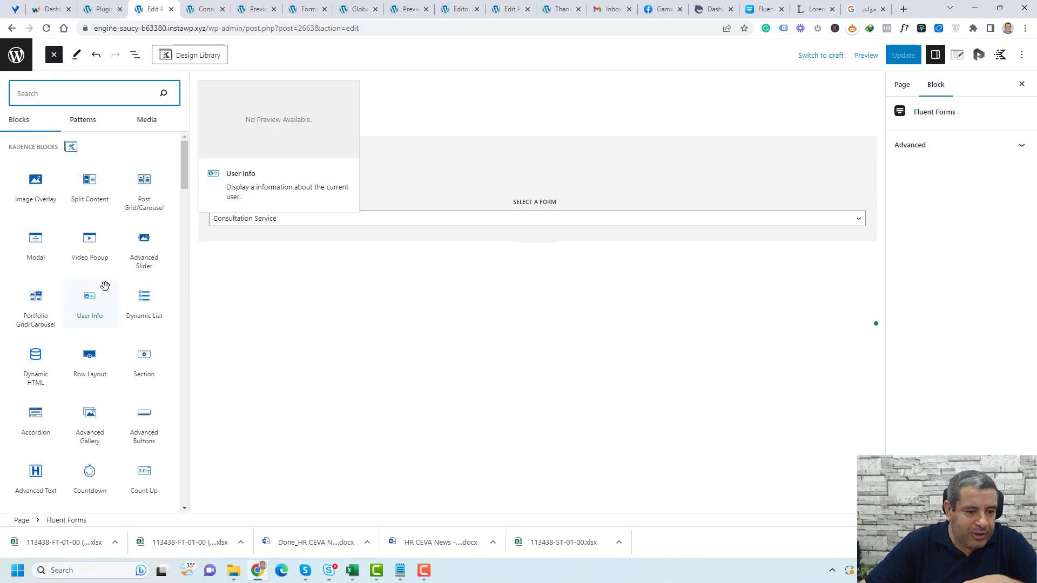
{"action": "scroll", "coordinate": [100, 292], "scroll_direction": "down", "scroll_amount": 3}
{"action": "scroll", "coordinate": [105, 284], "scroll_direction": "down", "scroll_amount": 1}
{"action": "scroll", "coordinate": [104, 289], "scroll_direction": "up", "scroll_amount": 4}
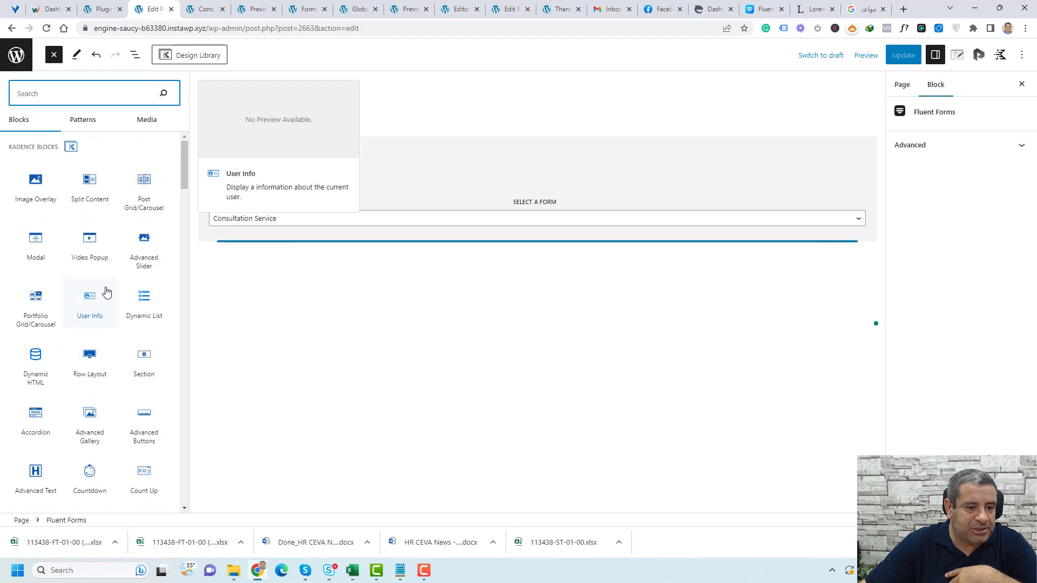
{"action": "left_click_drag", "start_coordinate": [104, 373], "coordinate": [448, 235]}
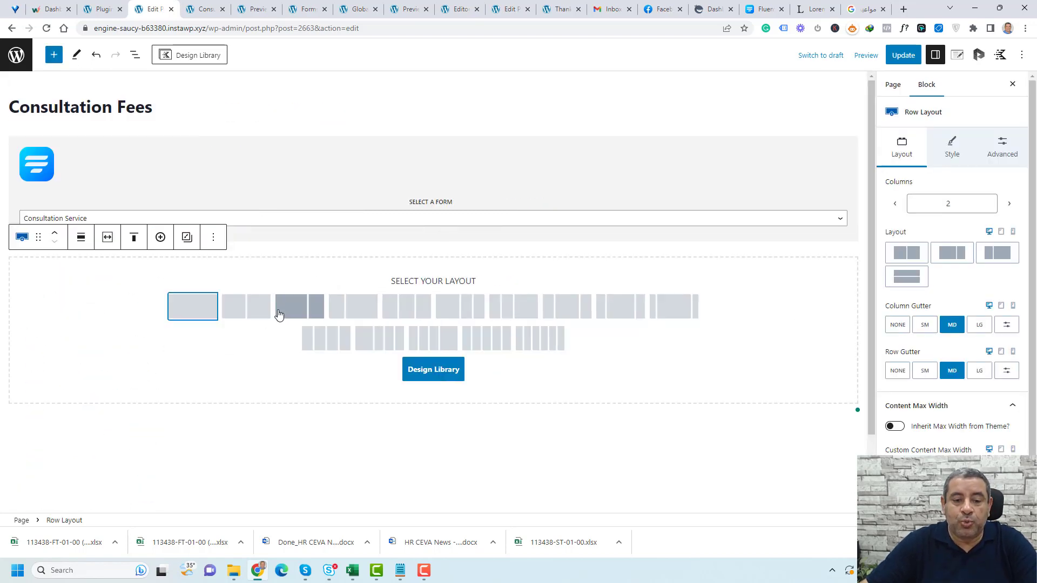
{"action": "left_click", "coordinate": [204, 307]}
{"action": "left_click", "coordinate": [99, 150]}
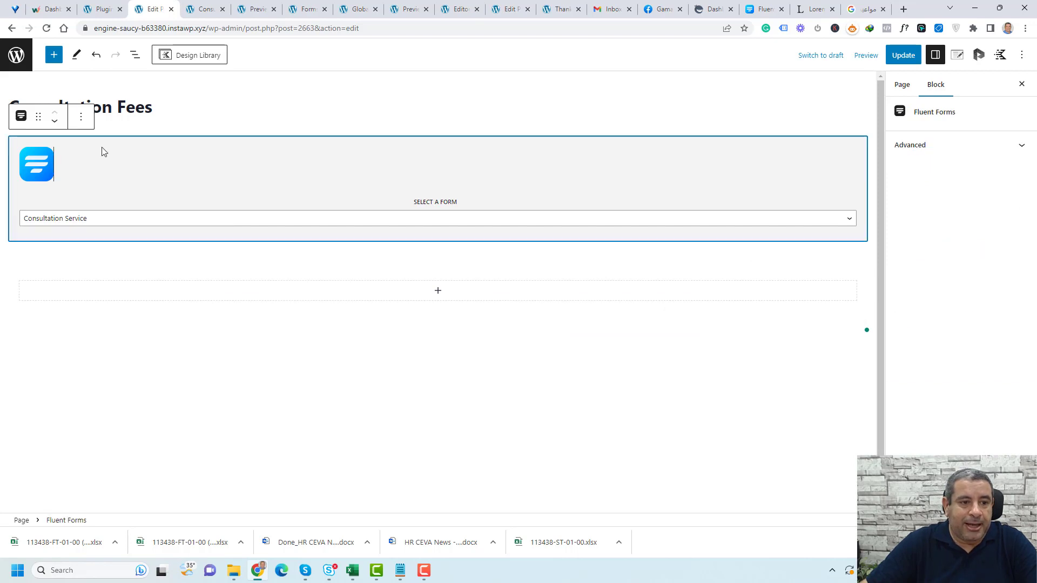
{"action": "left_click_drag", "start_coordinate": [26, 122], "coordinate": [409, 282]}
Step: Set the Row Layout's custom content max width to 900 px
{"action": "left_click", "coordinate": [68, 522]}
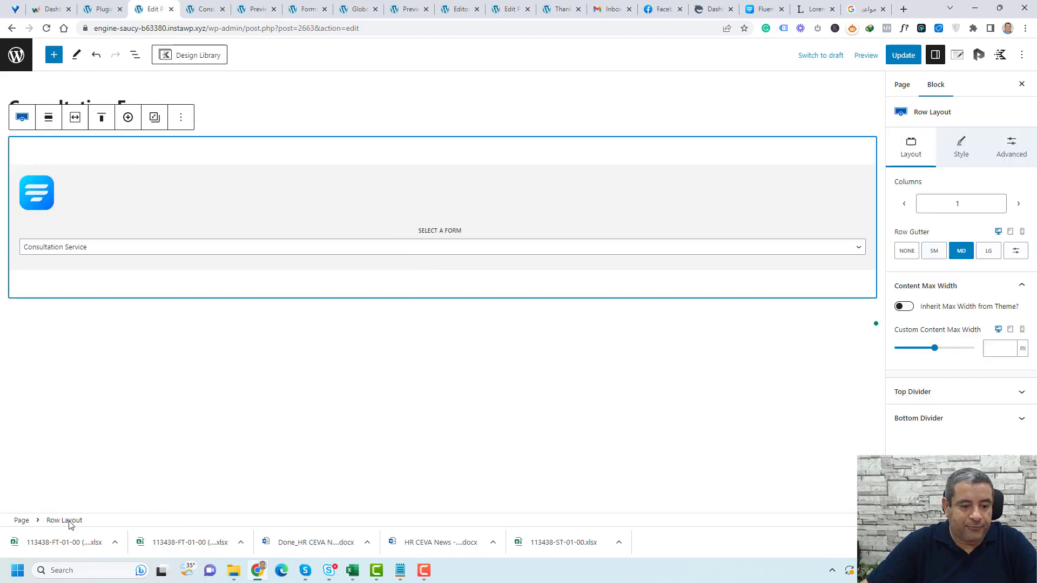
{"action": "left_click", "coordinate": [996, 347]}
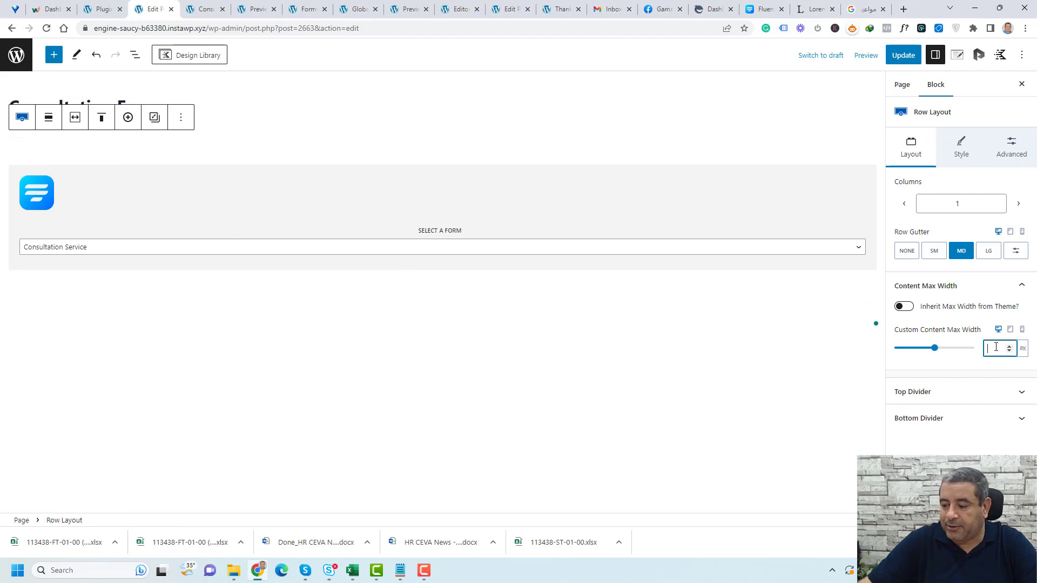
{"action": "type", "text": "900"}
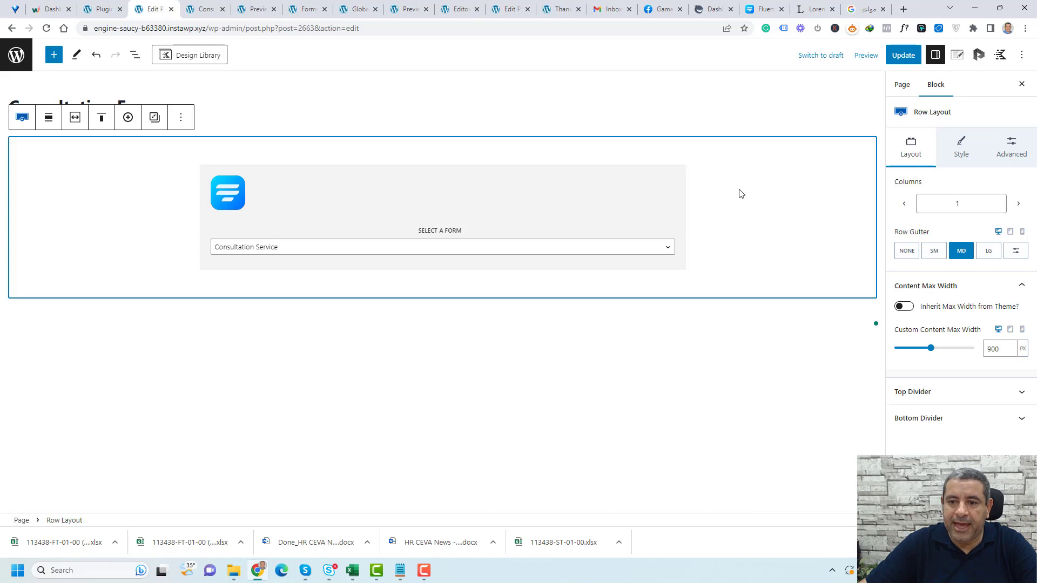
Step: Enable a box shadow in the border styles of the Section that contains the form
{"action": "left_click", "coordinate": [673, 196]}
{"action": "left_click", "coordinate": [111, 520]}
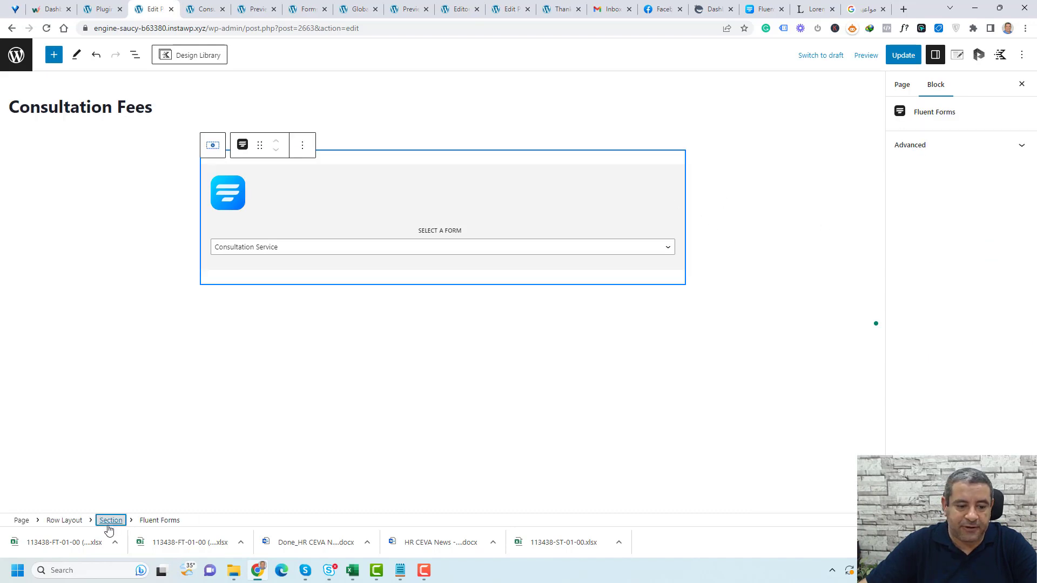
{"action": "left_click", "coordinate": [961, 142]}
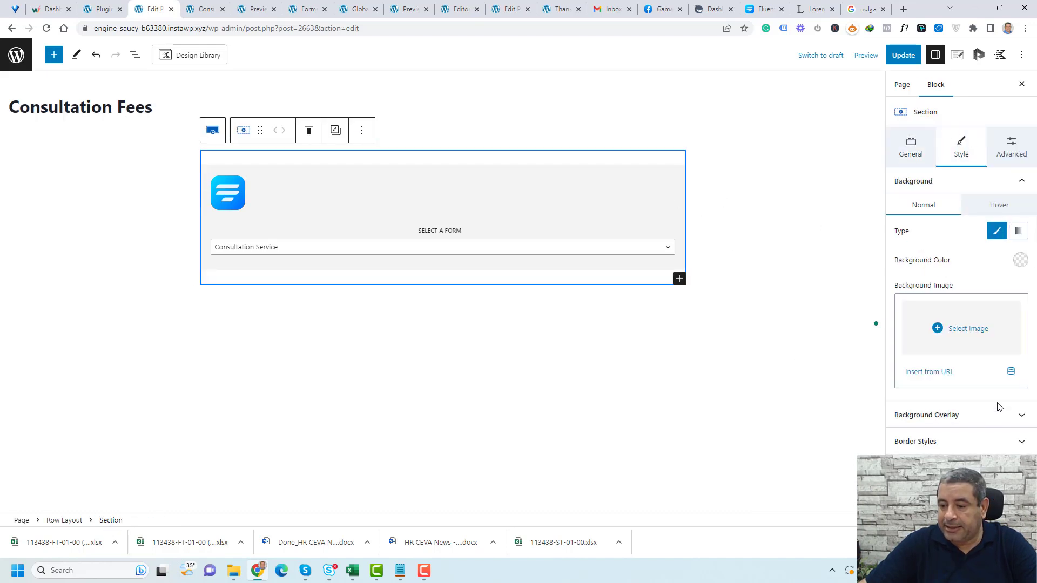
{"action": "left_click", "coordinate": [995, 441]}
{"action": "scroll", "coordinate": [876, 323], "scroll_direction": "down", "scroll_amount": 3}
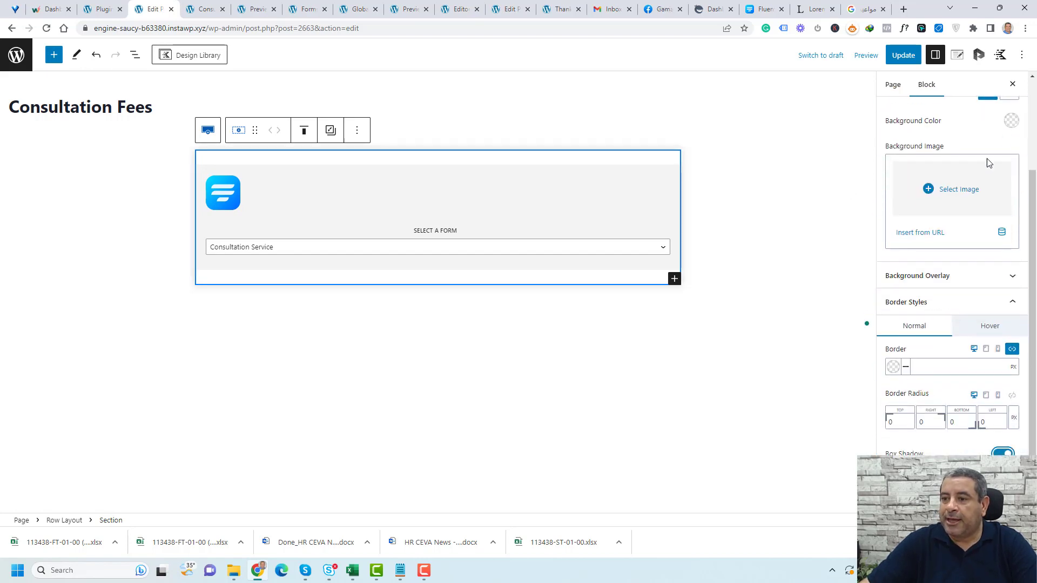
Step: Link the Section's padding sides and set the padding to 2X Small 8px
{"action": "scroll", "coordinate": [987, 162], "scroll_direction": "up", "scroll_amount": 3}
{"action": "left_click", "coordinate": [1002, 152]}
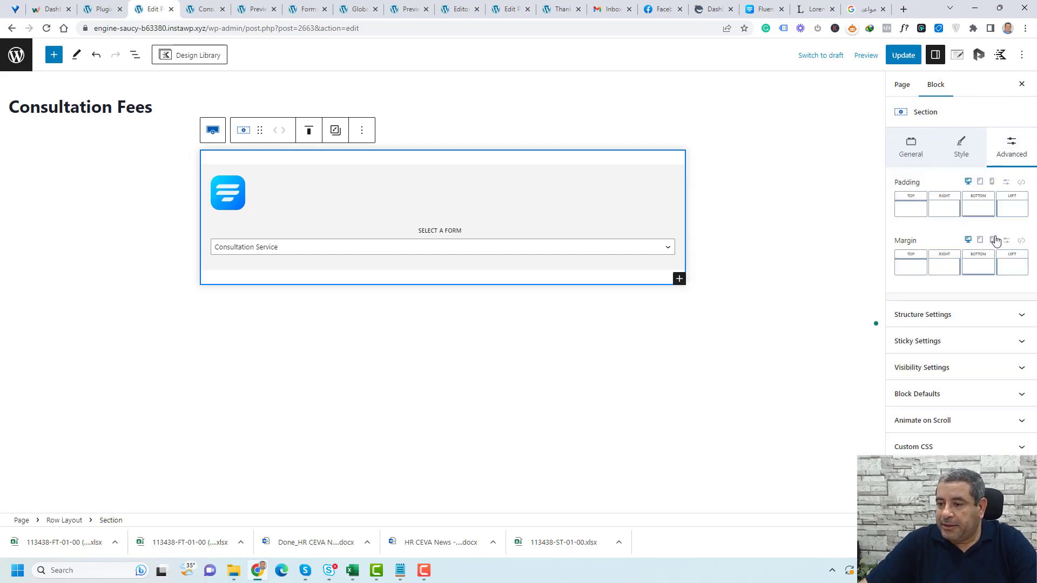
{"action": "left_click", "coordinate": [917, 214]}
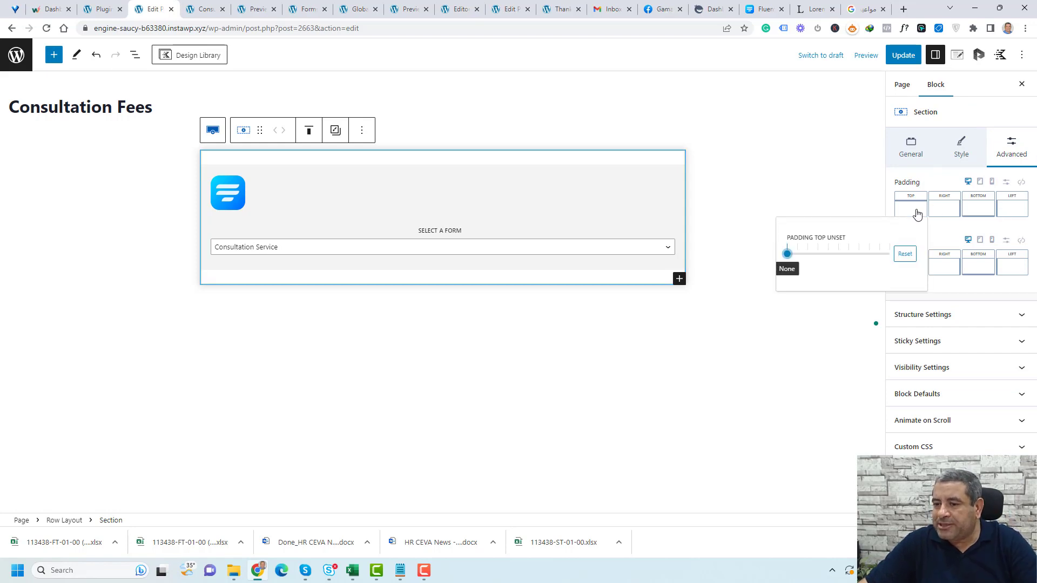
{"action": "left_click", "coordinate": [1021, 182]}
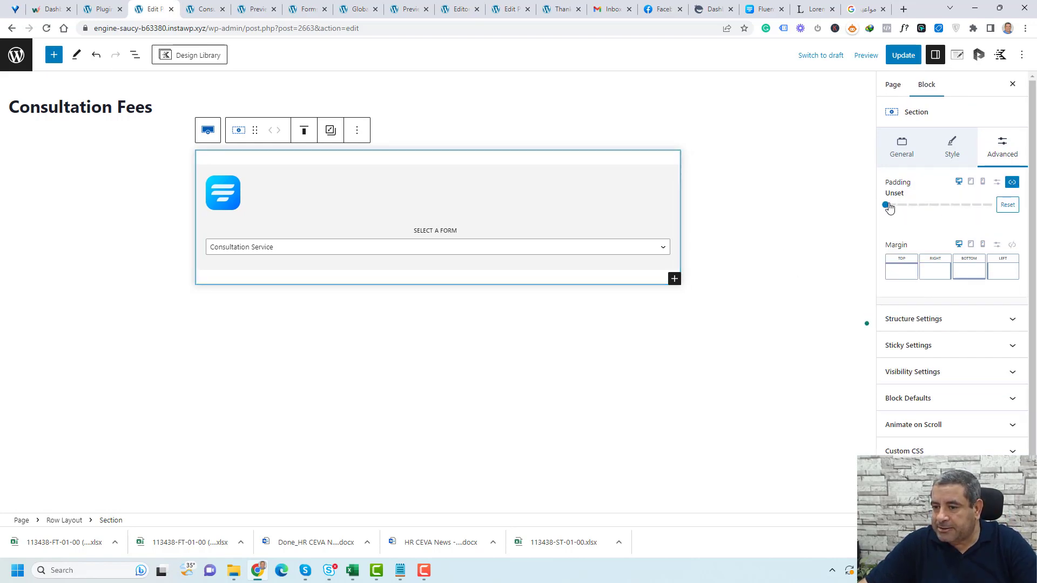
{"action": "left_click_drag", "start_coordinate": [887, 206], "coordinate": [897, 206]}
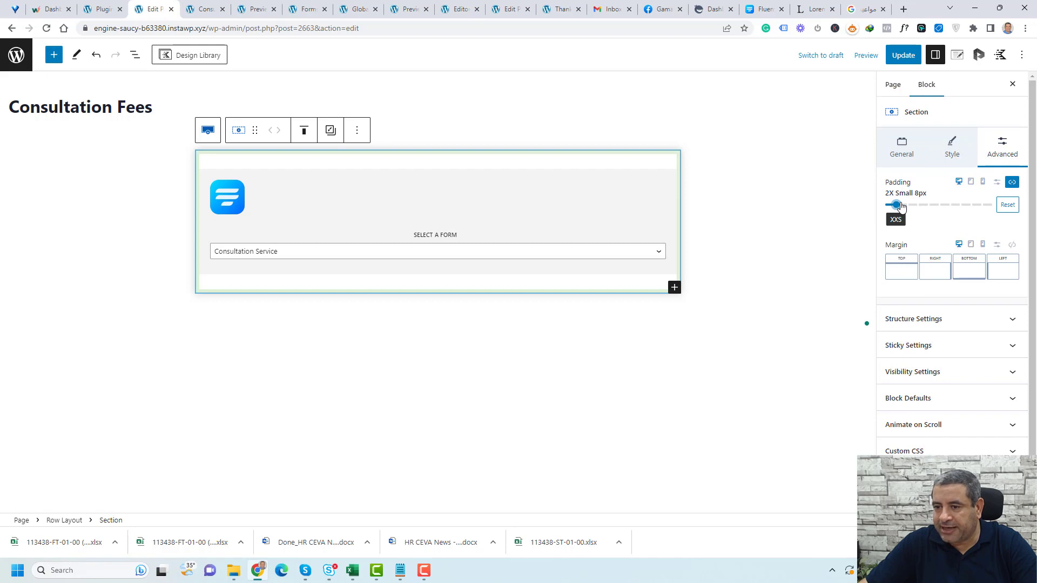
Step: Update the page and reload its published view to check the form's layout
{"action": "left_click", "coordinate": [903, 55]}
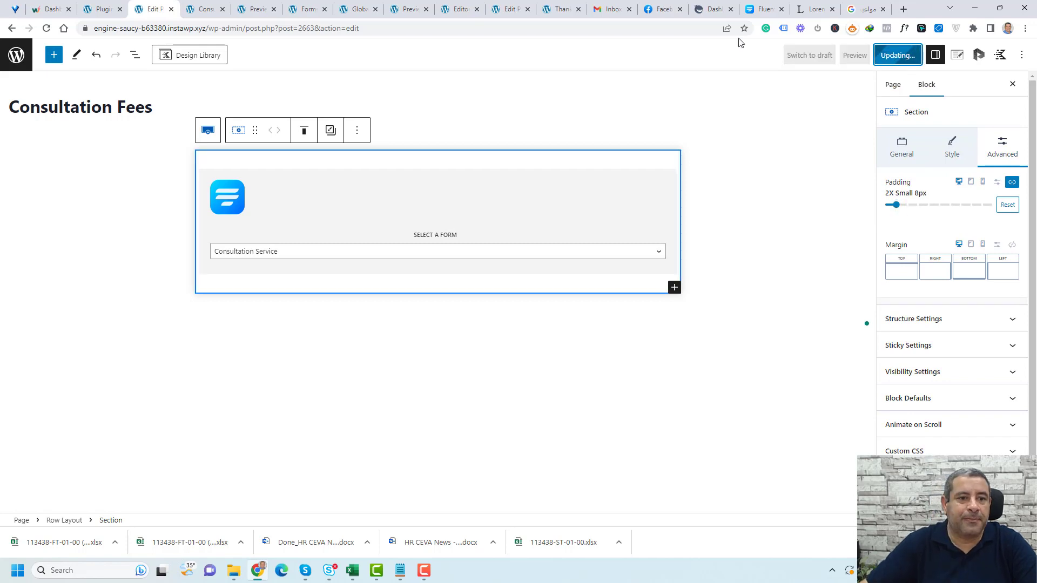
{"action": "left_click", "coordinate": [206, 9]}
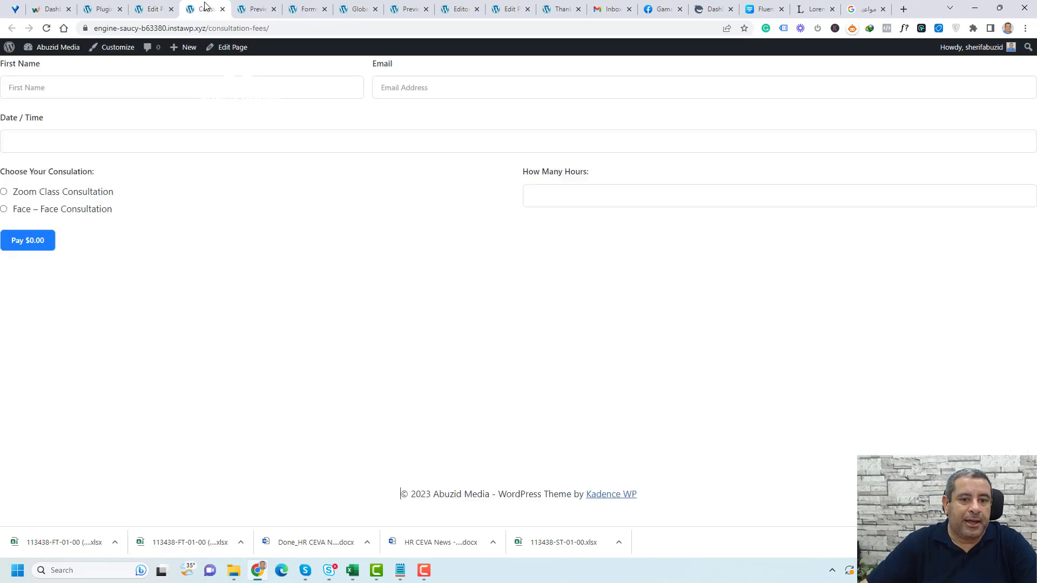
{"action": "left_click", "coordinate": [45, 28]}
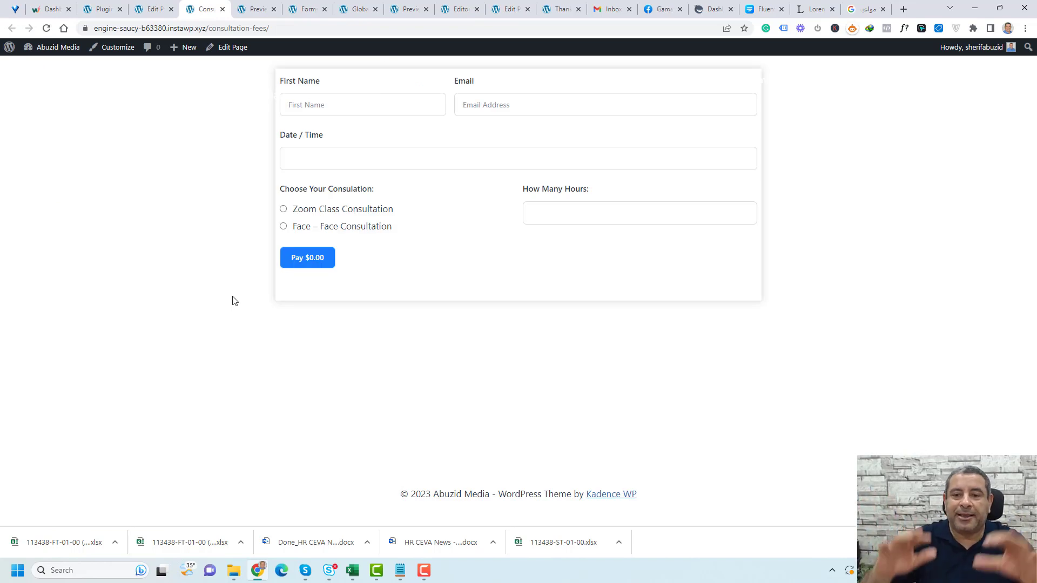
Step: Return to the page editor and insert an empty block before the Fluent Forms block inside the Section
{"action": "key", "text": "ctrl+shift+Tab"}
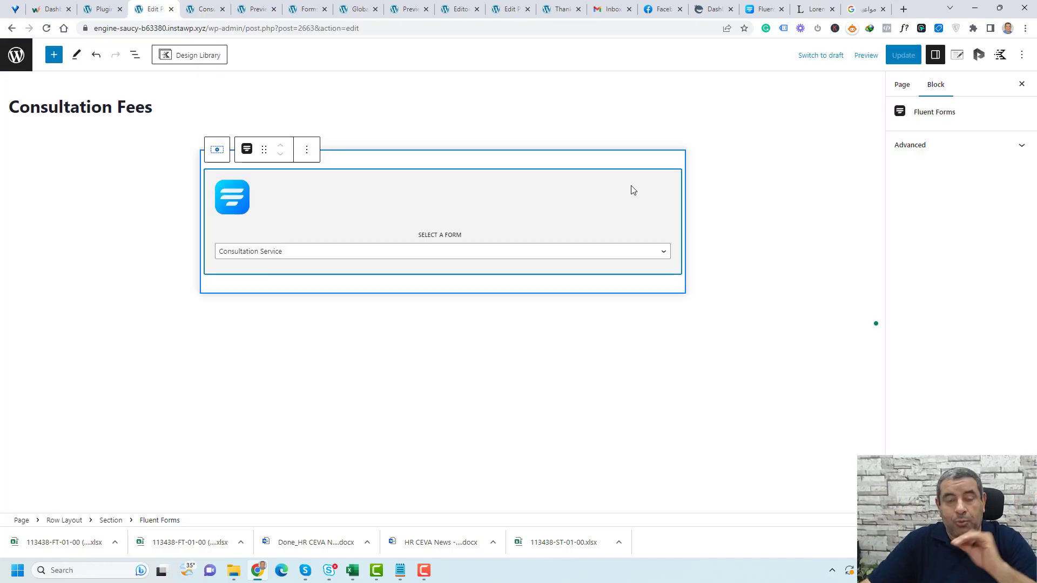
{"action": "left_click", "coordinate": [307, 151]}
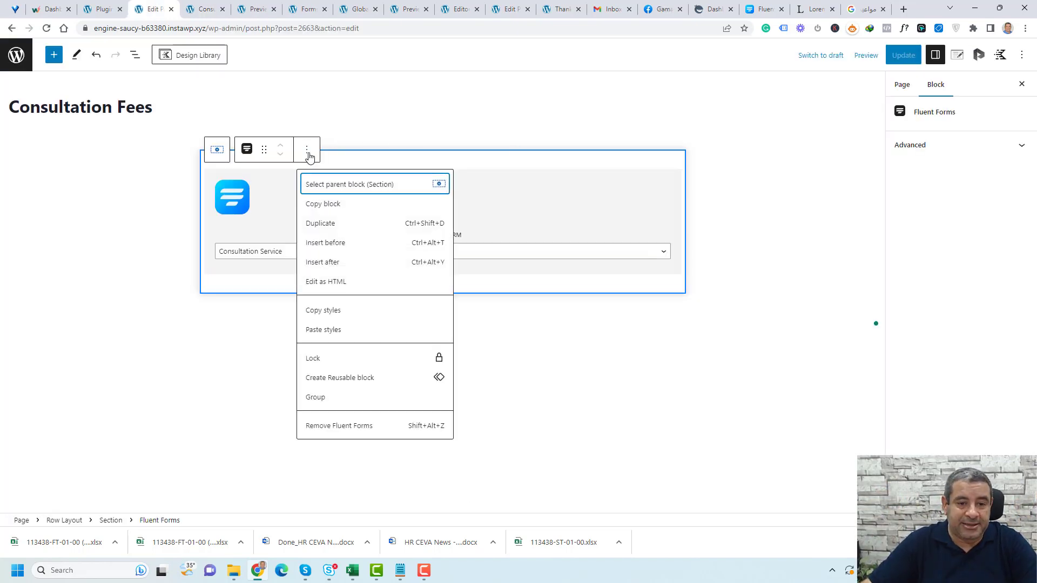
{"action": "left_click", "coordinate": [348, 248]}
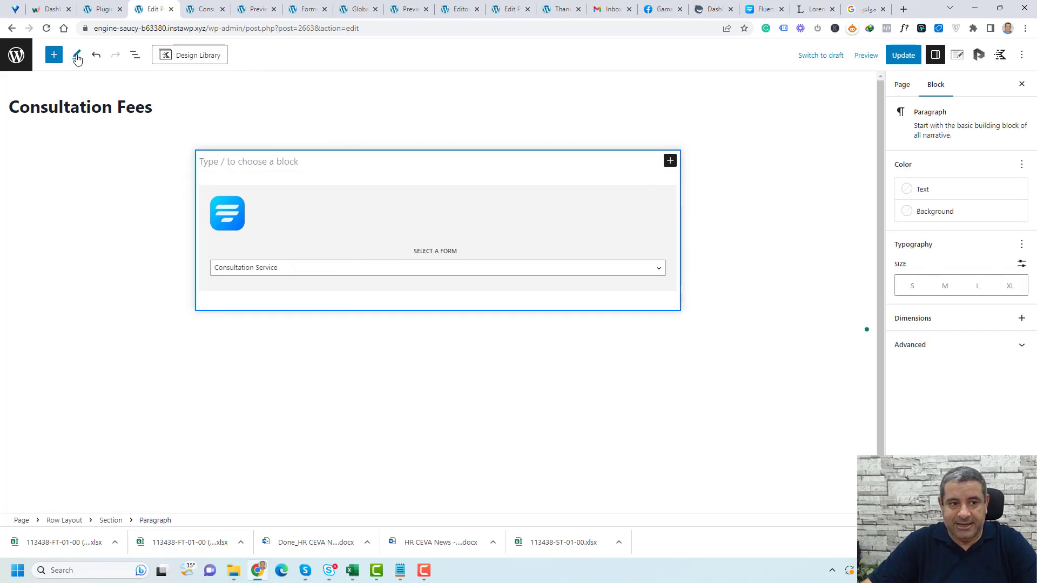
Step: Insert a Heading block reading "Consultation Payment" above the form inside the Section and center its text
{"action": "left_click", "coordinate": [54, 55]}
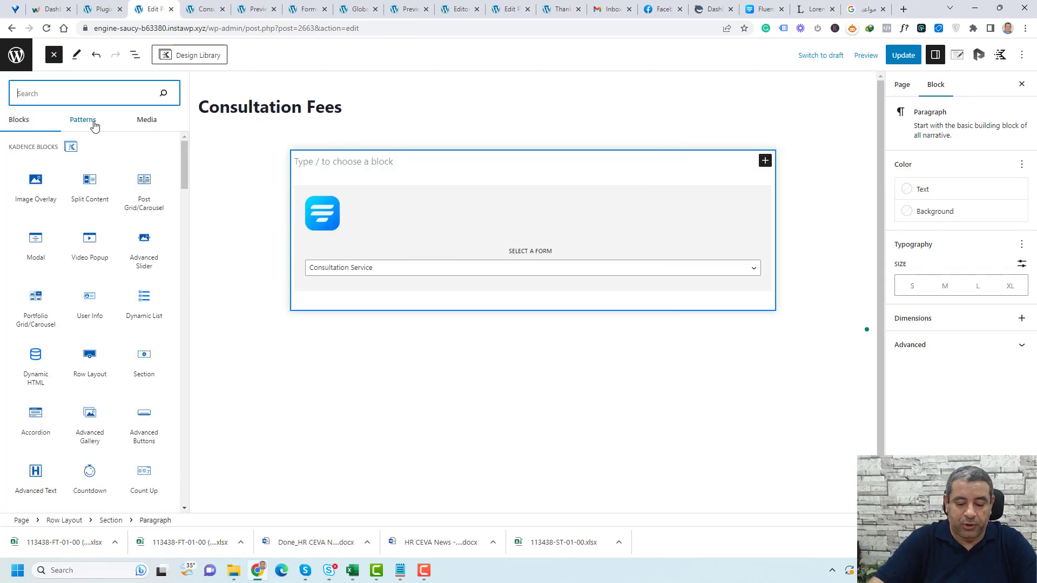
{"action": "type", "text": "hea"}
{"action": "left_click_drag", "start_coordinate": [18, 178], "coordinate": [333, 167]}
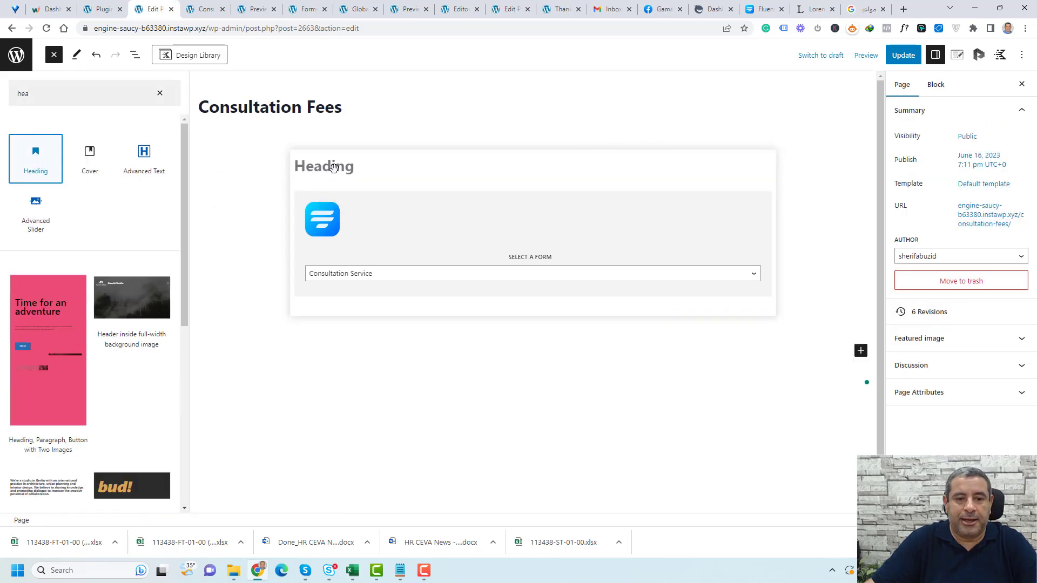
{"action": "left_click", "coordinate": [333, 167]}
{"action": "type", "text": "Con"}
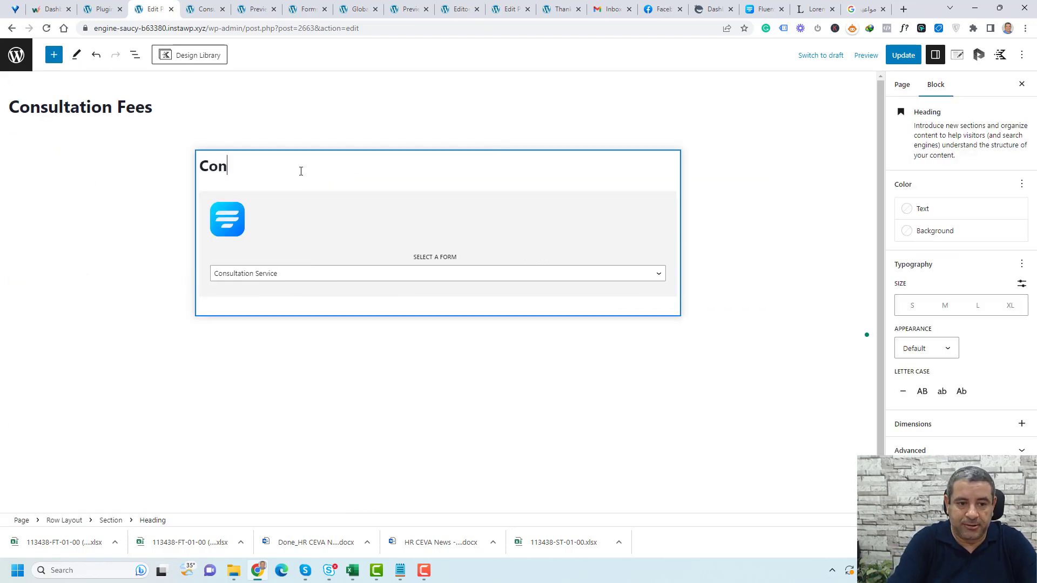
{"action": "type", "text": "sultation Payment"}
{"action": "left_click", "coordinate": [340, 134]}
{"action": "left_click", "coordinate": [391, 190]}
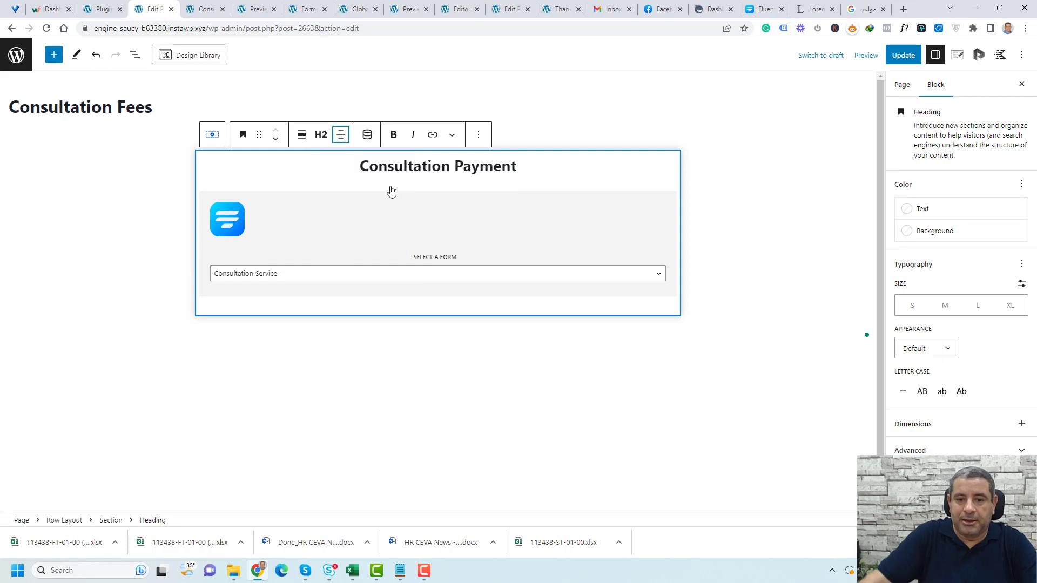
Step: Set the Section's linked padding to X Small 16px and update the page
{"action": "left_click", "coordinate": [111, 520]}
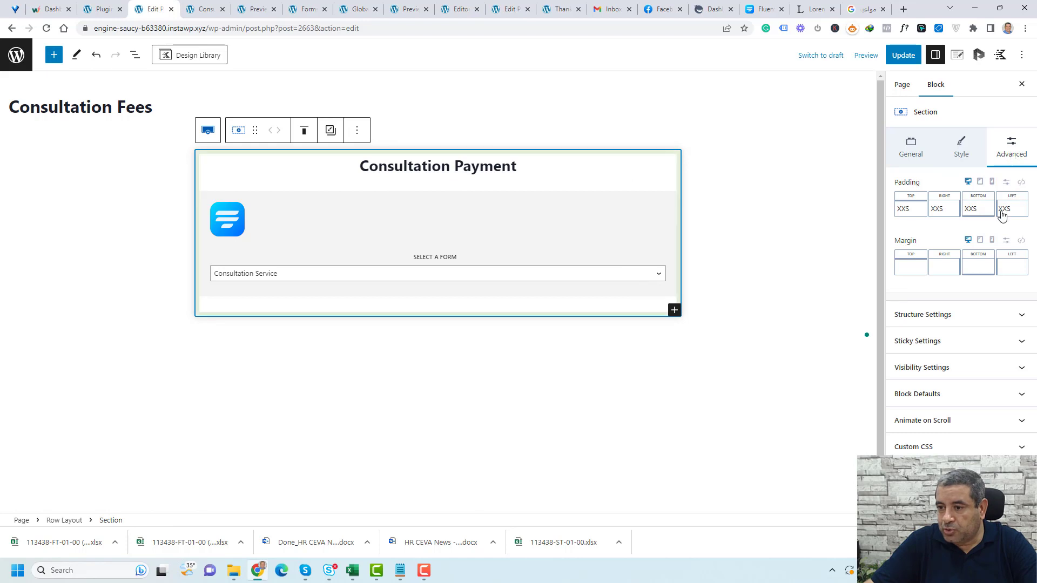
{"action": "left_click", "coordinate": [1021, 182]}
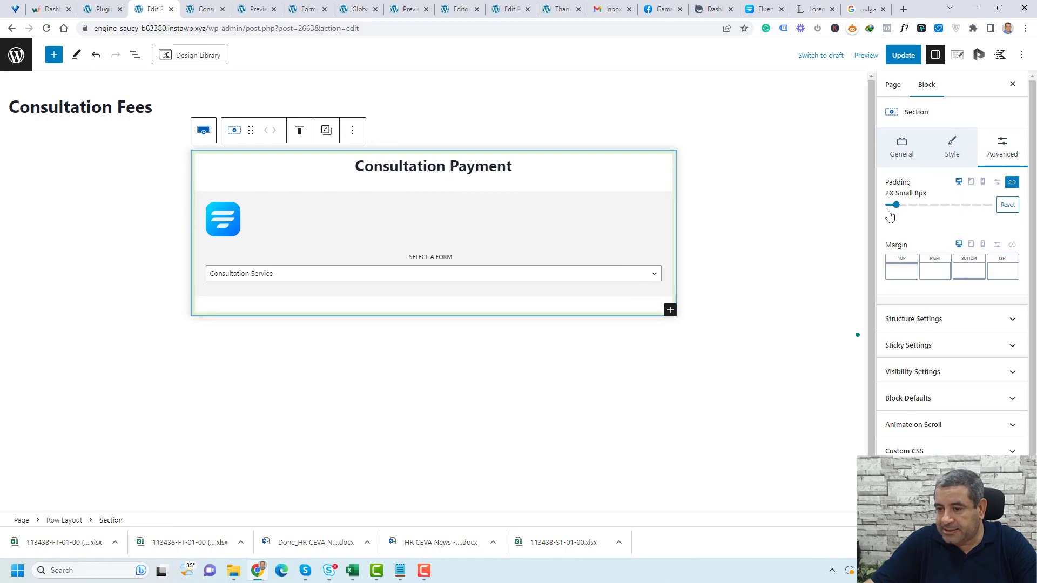
{"action": "left_click_drag", "start_coordinate": [896, 205], "coordinate": [907, 205]}
{"action": "left_click", "coordinate": [903, 55]}
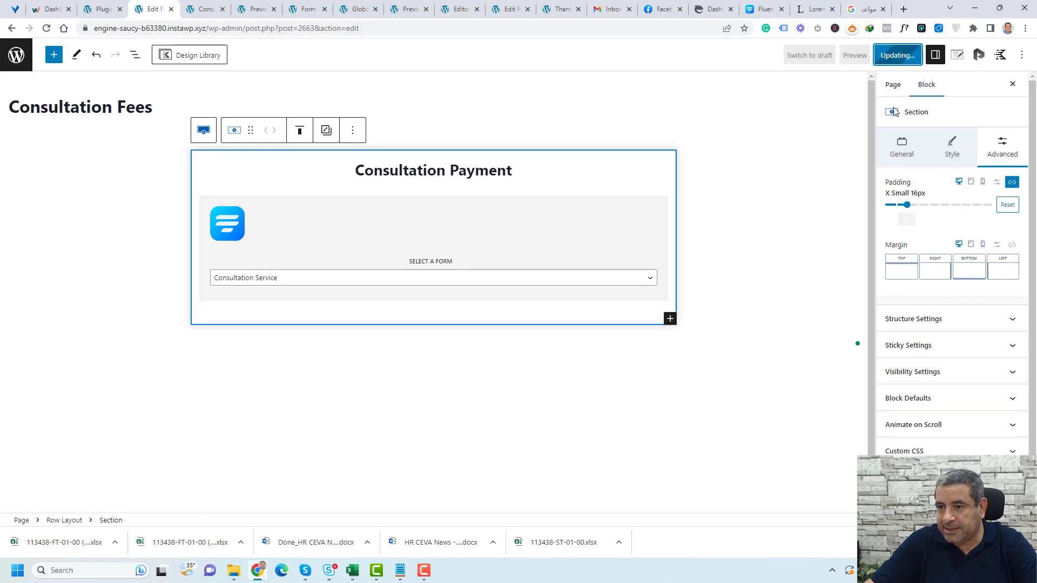
Step: Reload the published Consultation Fees page and choose Zoom Class Consultation with 4 hours in the form
{"action": "left_click", "coordinate": [203, 9]}
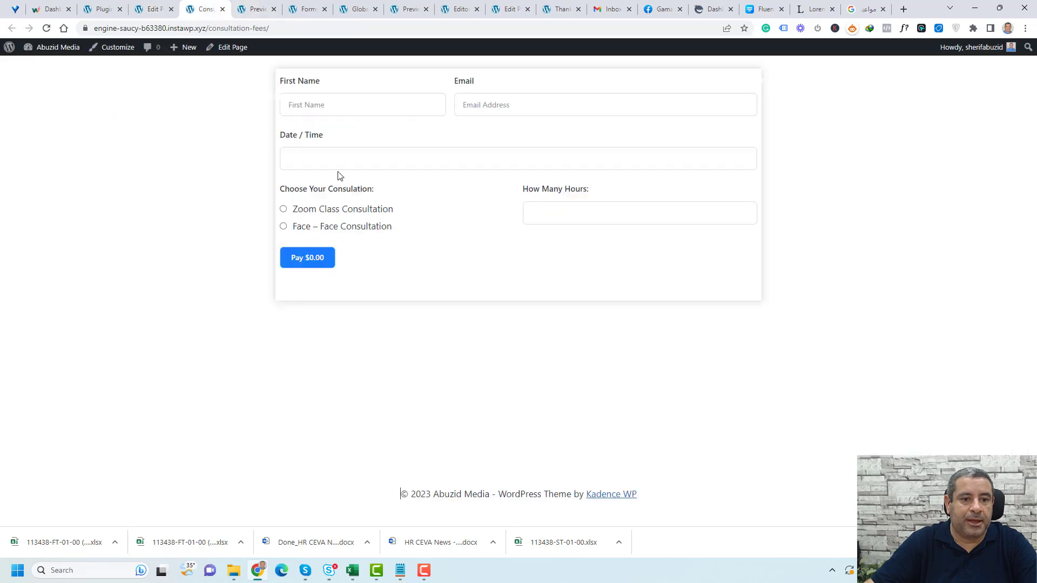
{"action": "left_click", "coordinate": [45, 28]}
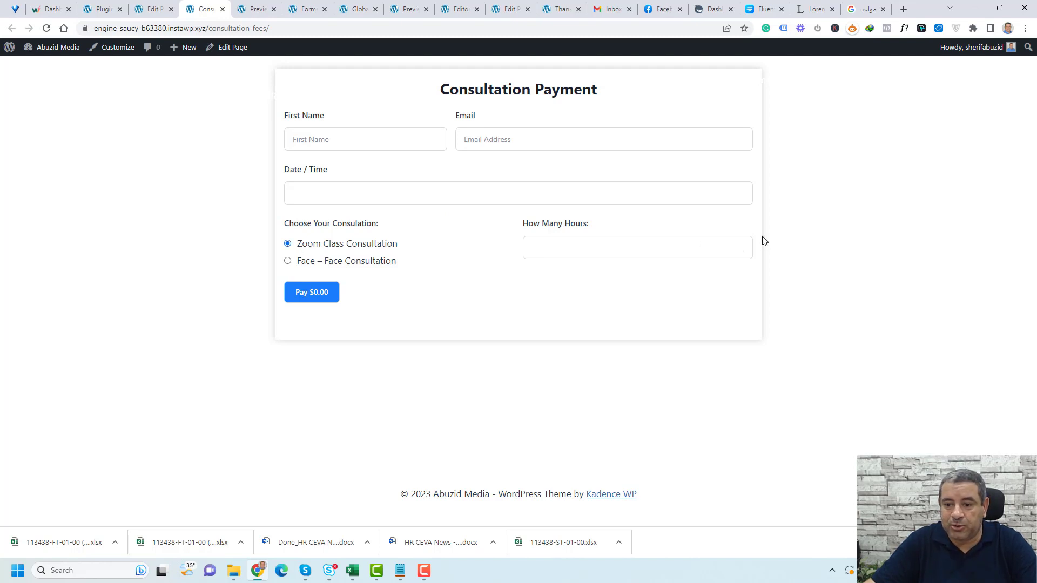
{"action": "left_click", "coordinate": [740, 245]}
{"action": "left_click", "coordinate": [740, 244]}
{"action": "left_click", "coordinate": [740, 245]}
{"action": "left_click", "coordinate": [740, 245]}
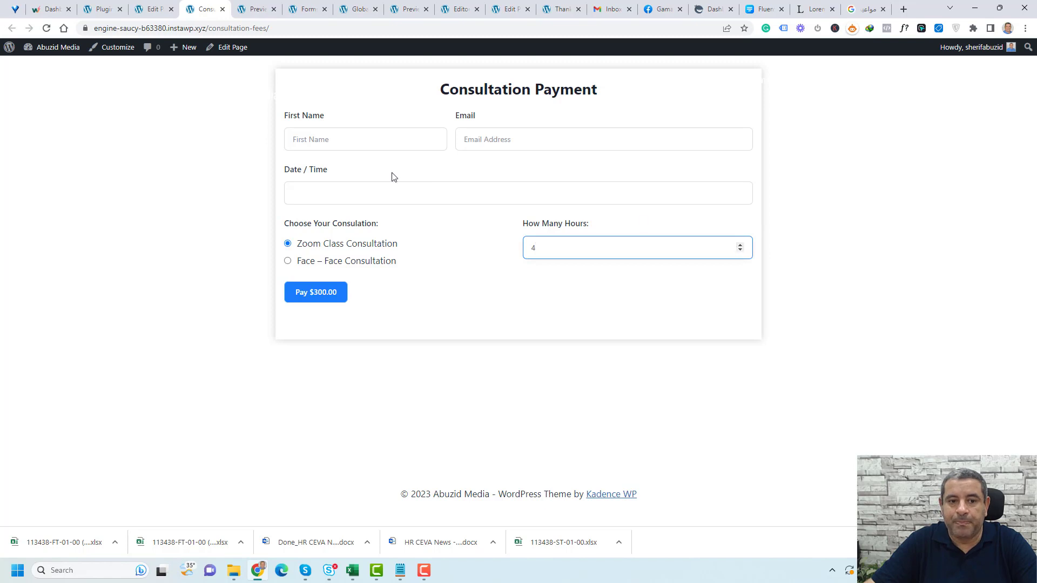
Step: Fill in the customer's name and email, pick the date 08/06/2023, and submit the consultation payment form
{"action": "left_click", "coordinate": [380, 144]}
{"action": "left_click", "coordinate": [380, 163]}
{"action": "left_click", "coordinate": [498, 144]}
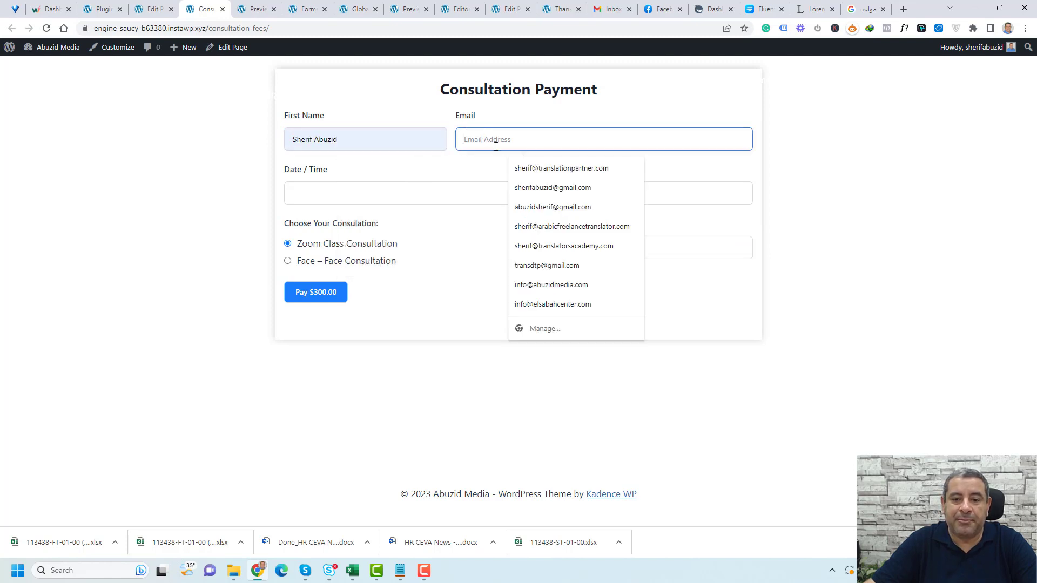
{"action": "left_click", "coordinate": [511, 162]}
{"action": "left_click", "coordinate": [429, 201]}
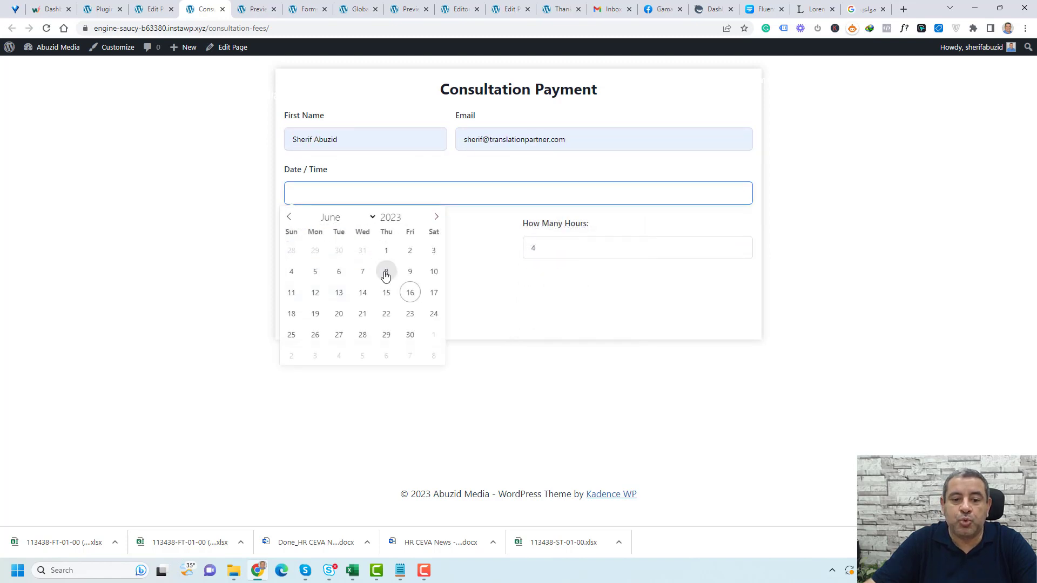
{"action": "left_click", "coordinate": [384, 273]}
{"action": "left_click", "coordinate": [226, 306]}
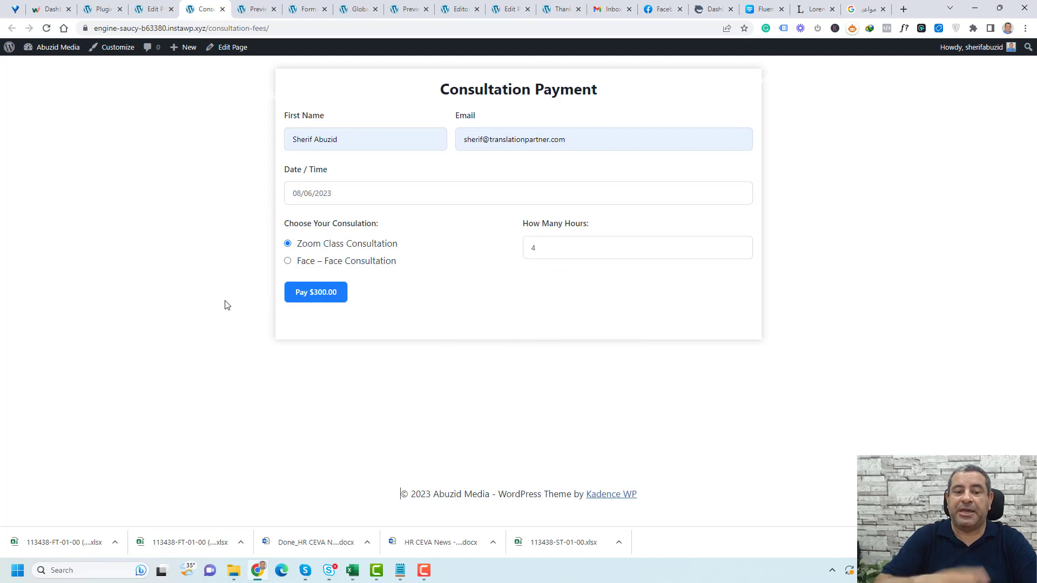
{"action": "left_click", "coordinate": [302, 294]}
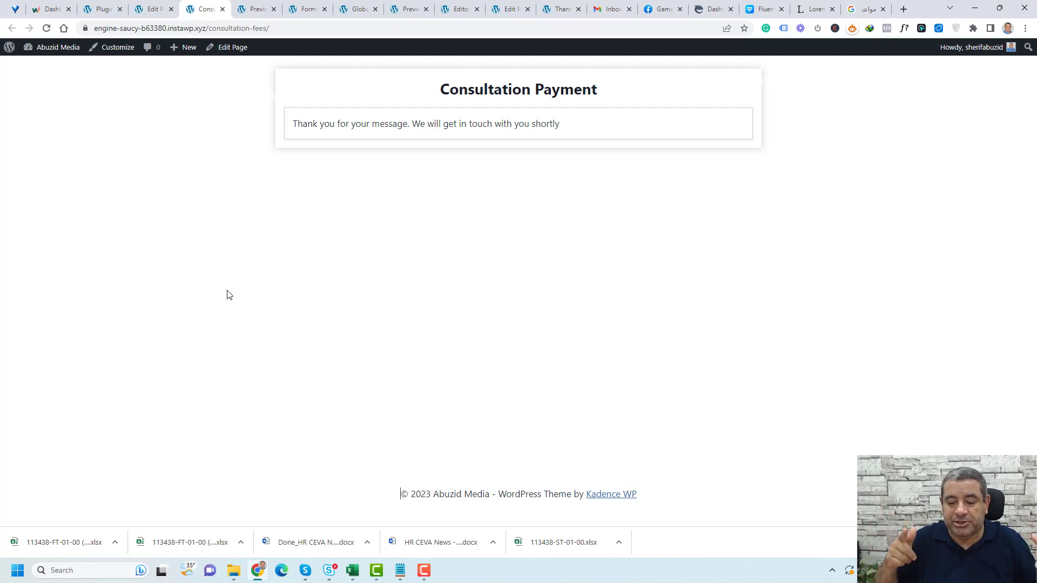
Step: Open the Consultation Service form for editing in a new tab and display its Confirmation Settings
{"action": "left_click", "coordinate": [154, 9]}
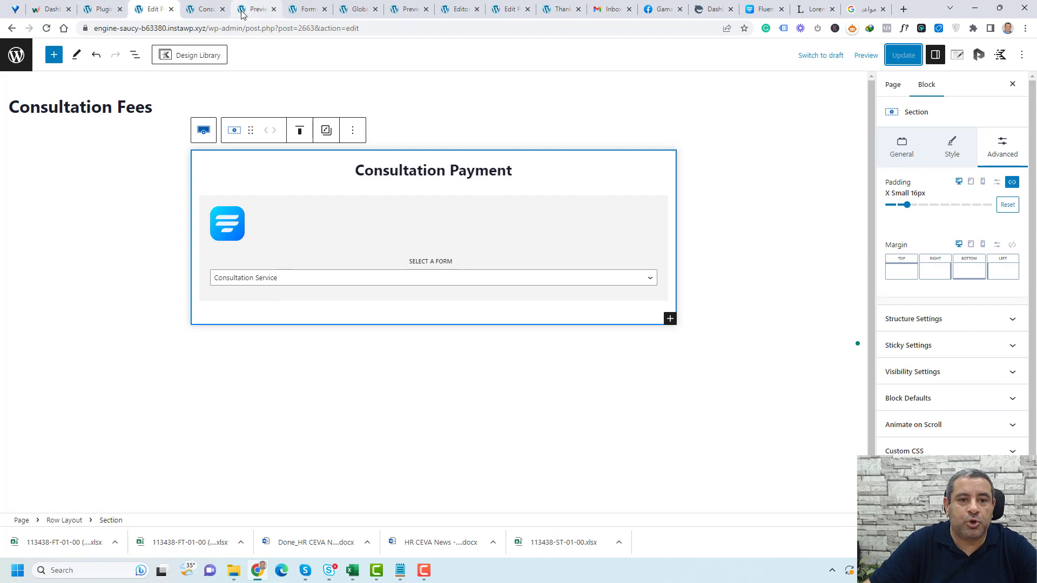
{"action": "left_click", "coordinate": [308, 8]}
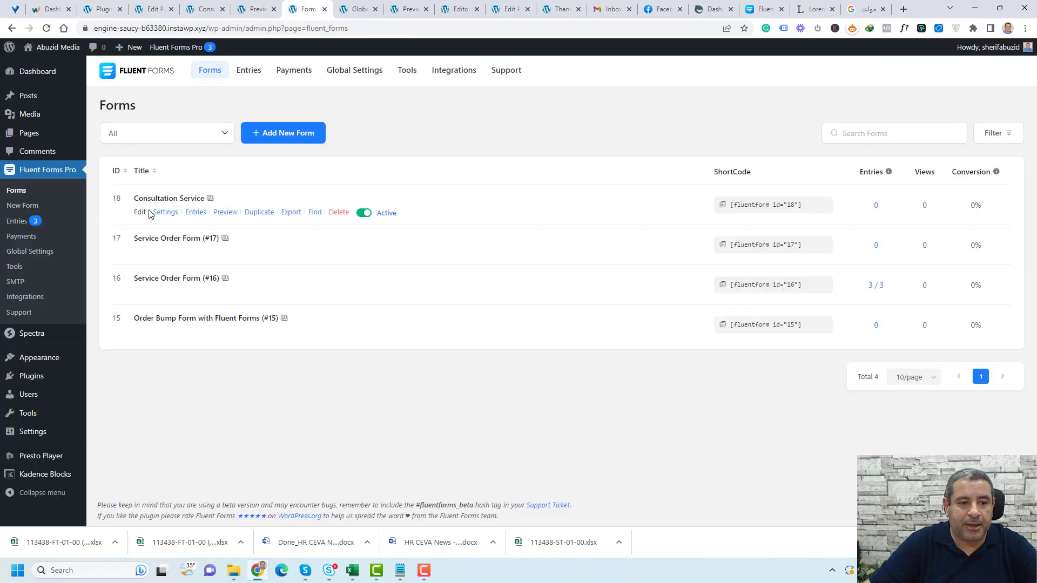
{"action": "right_click", "coordinate": [141, 215]}
{"action": "left_click", "coordinate": [160, 225]}
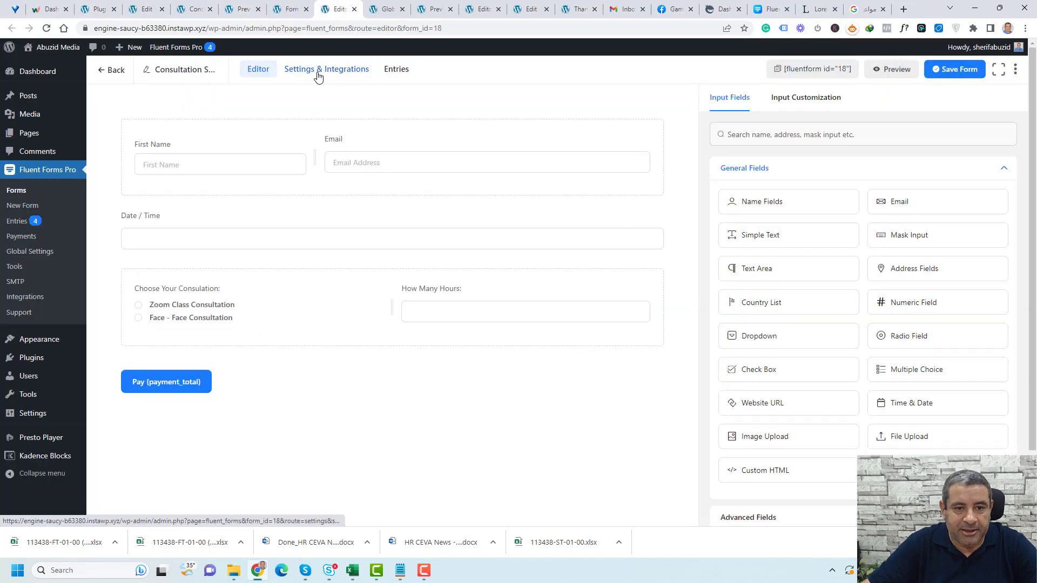
{"action": "left_click", "coordinate": [319, 76]}
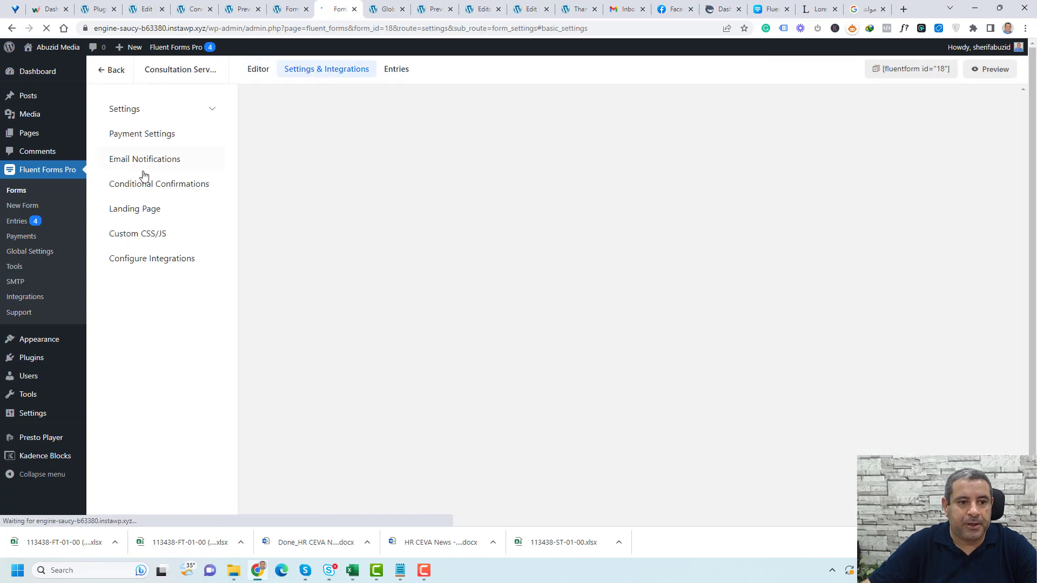
{"action": "left_click", "coordinate": [215, 114]}
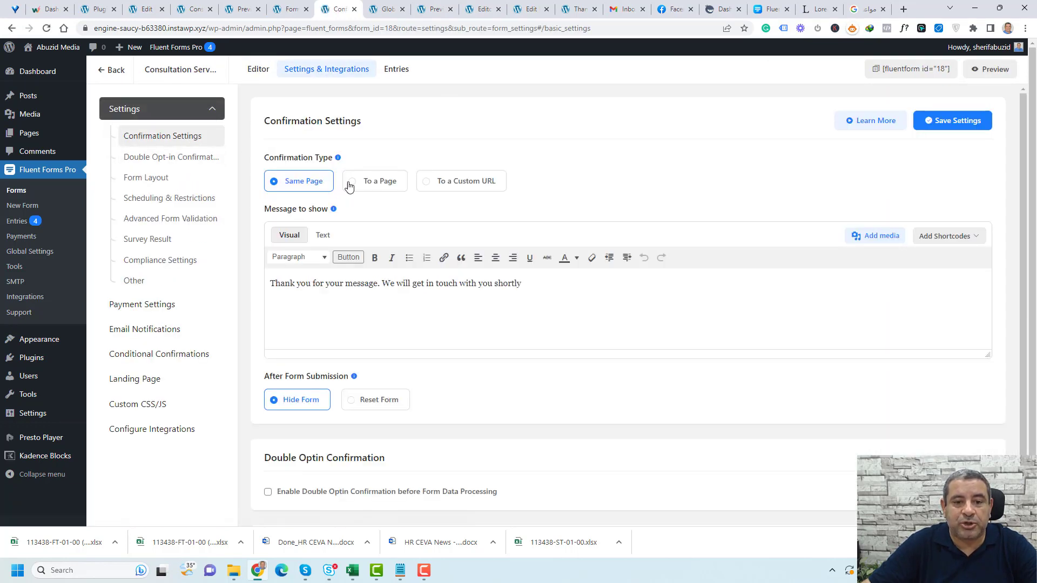
Step: Set the form's confirmation type to To a Page and select the Thanks page
{"action": "left_click", "coordinate": [352, 182]}
{"action": "left_click", "coordinate": [399, 233]}
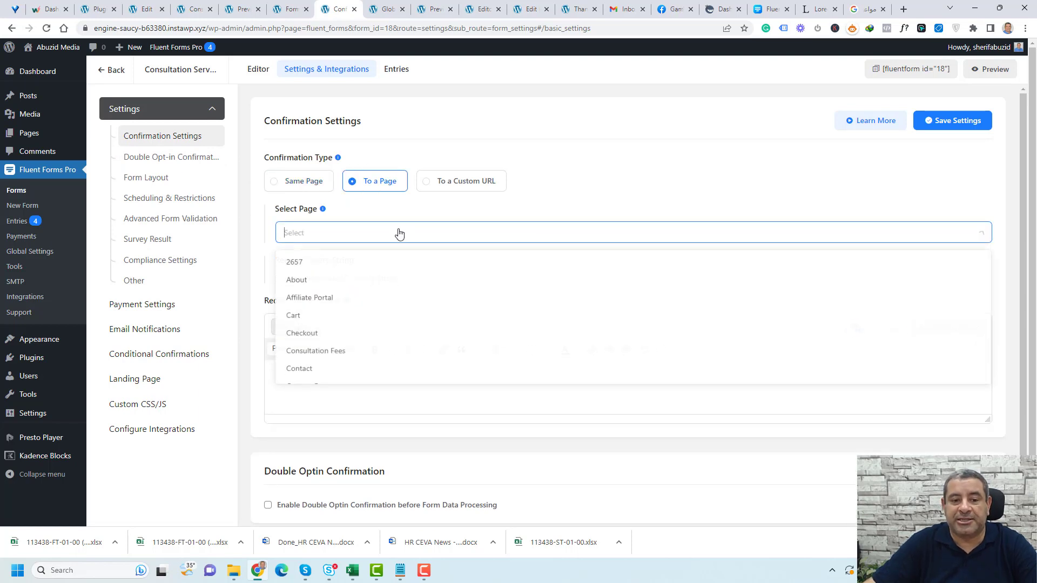
{"action": "type", "text": "Thanks"}
{"action": "key", "text": "Return"}
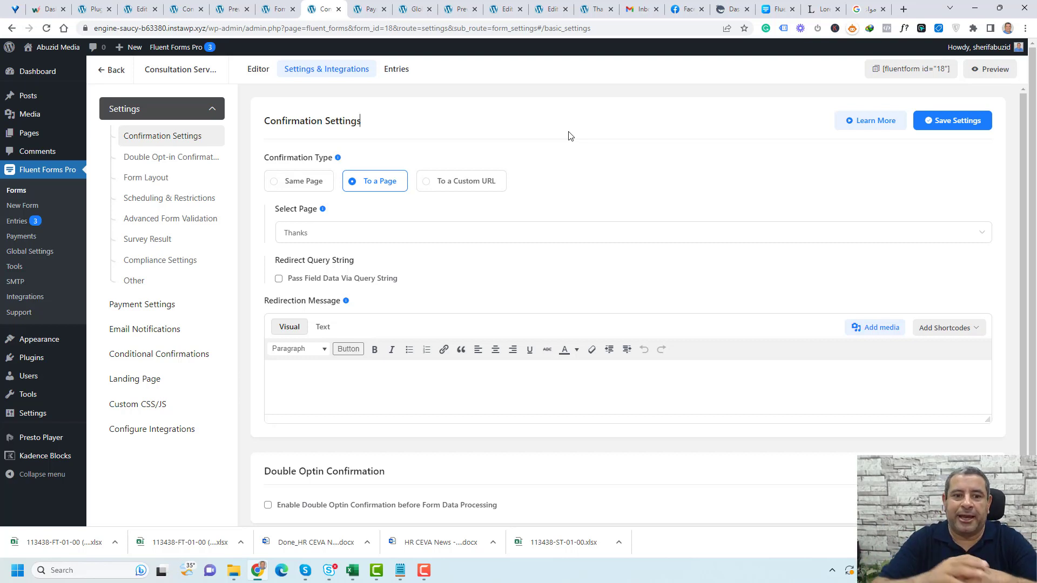
Step: Open submission 13 from the payment transactions and set its transaction status to Paid
{"action": "left_click", "coordinate": [17, 237]}
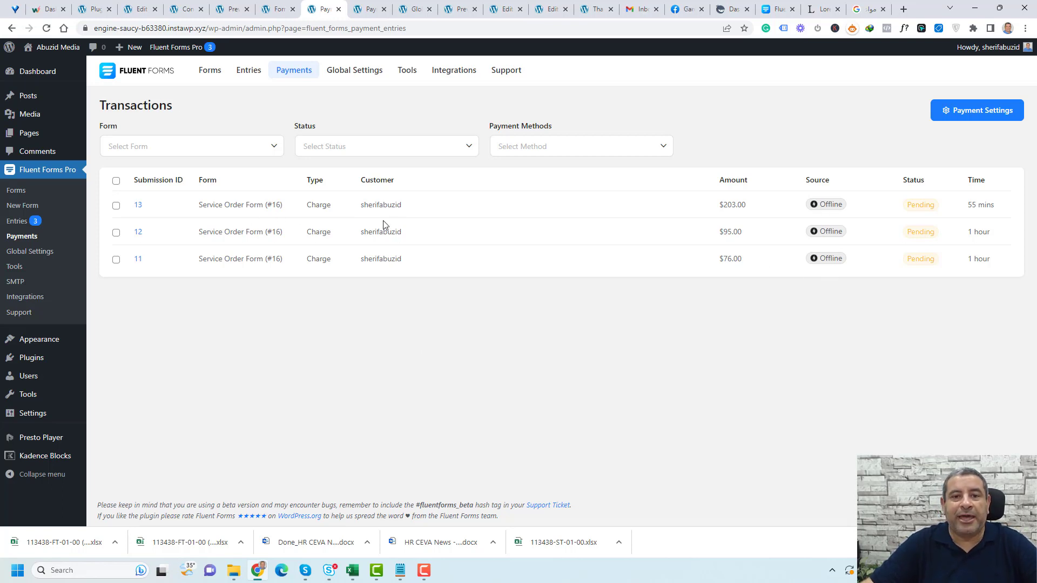
{"action": "left_click", "coordinate": [137, 206]}
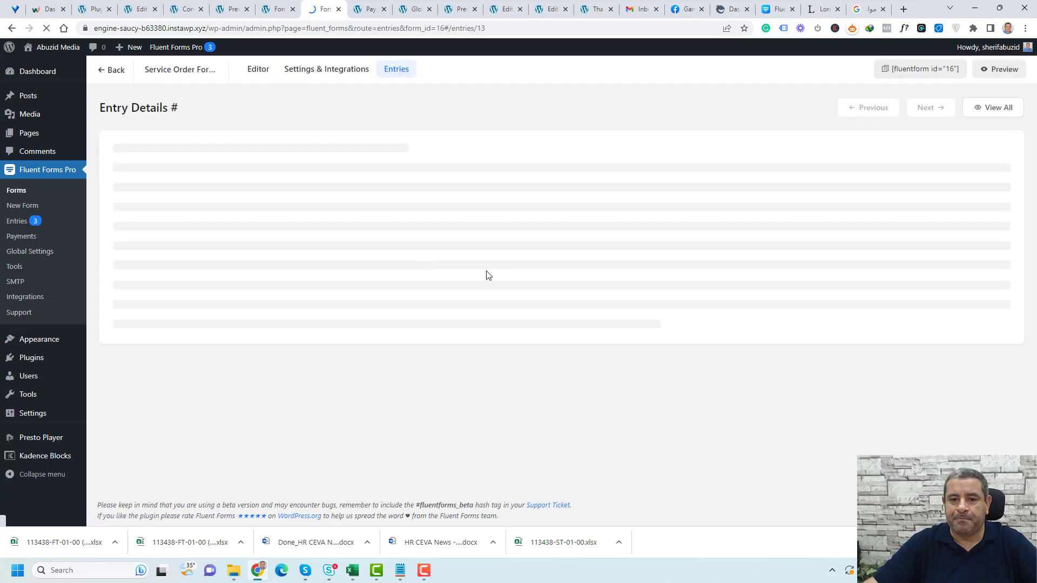
{"action": "scroll", "coordinate": [492, 276], "scroll_direction": "down", "scroll_amount": 1}
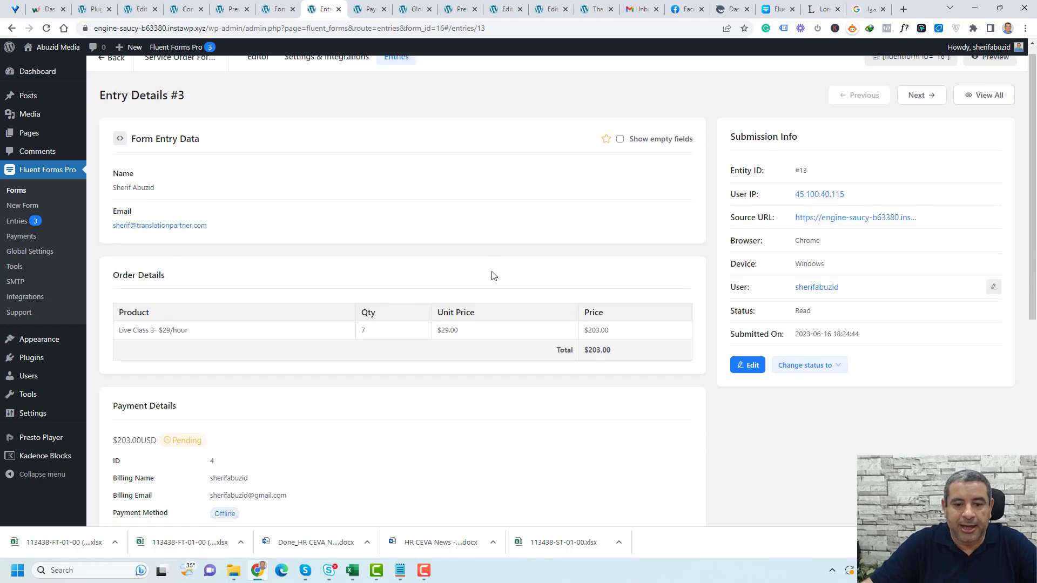
{"action": "scroll", "coordinate": [493, 276], "scroll_direction": "down", "scroll_amount": 4}
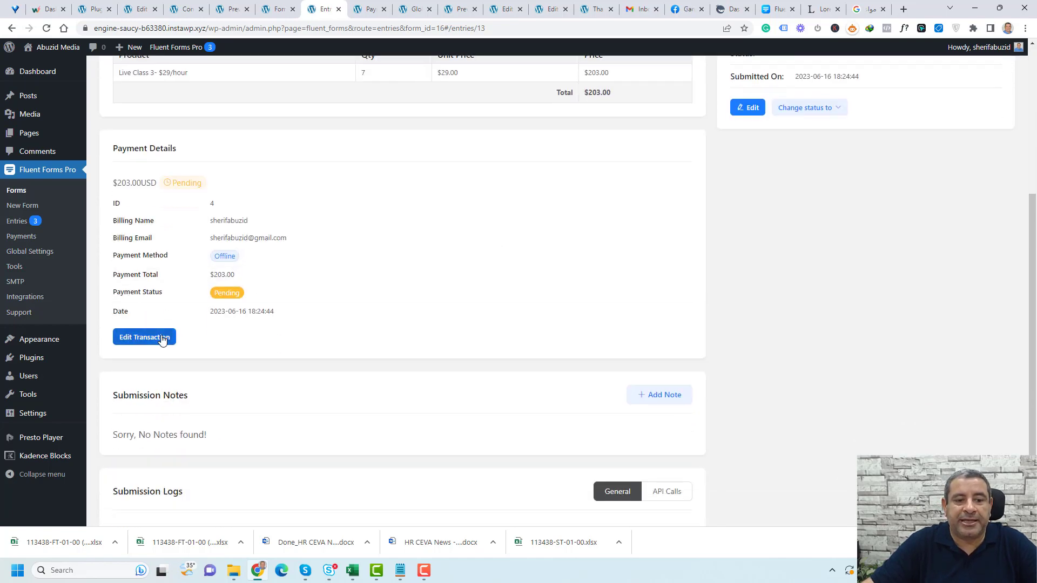
{"action": "left_click", "coordinate": [161, 338]}
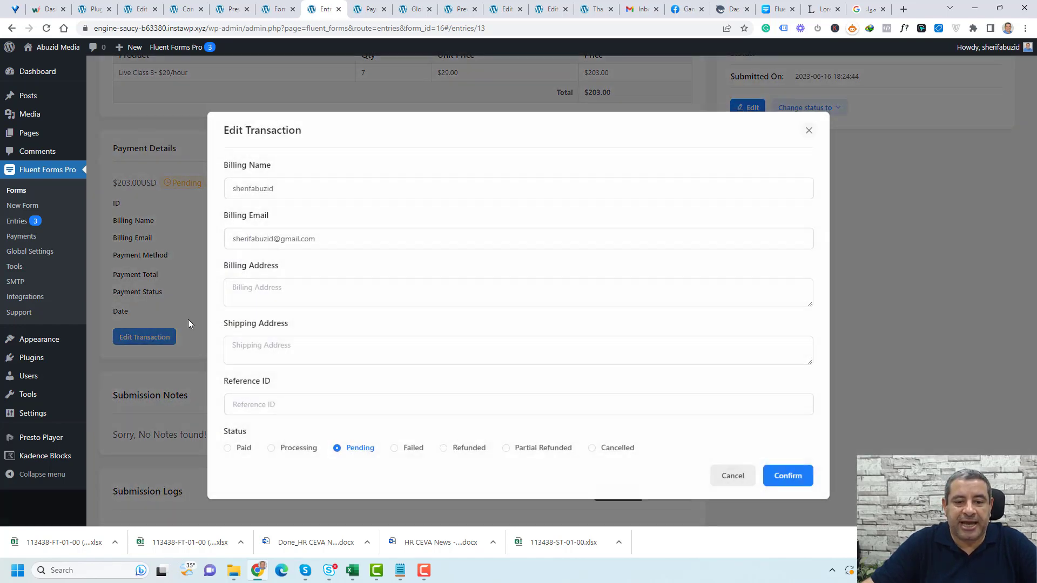
{"action": "left_click", "coordinate": [227, 449]}
{"action": "left_click", "coordinate": [798, 478]}
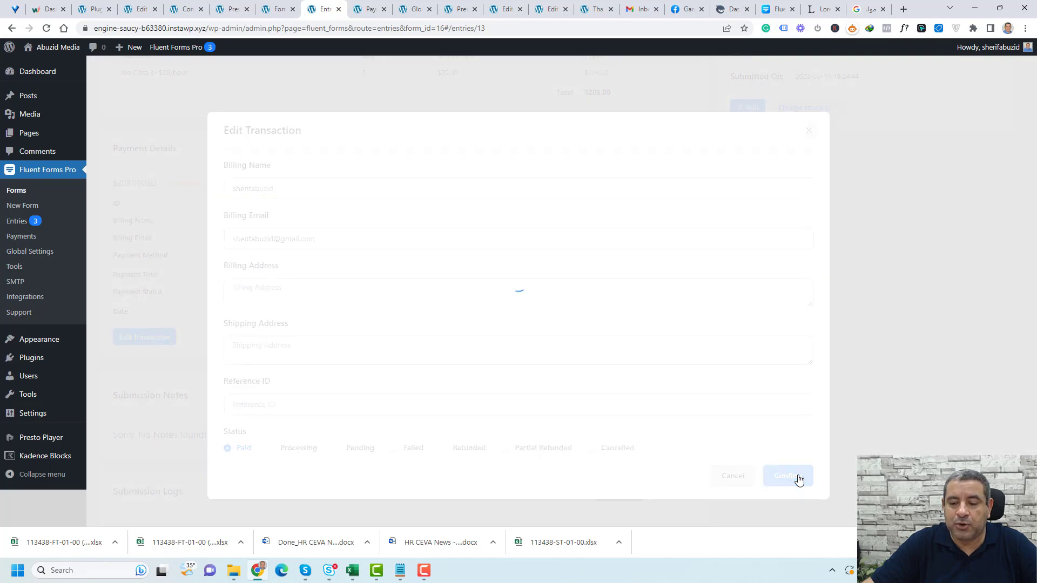